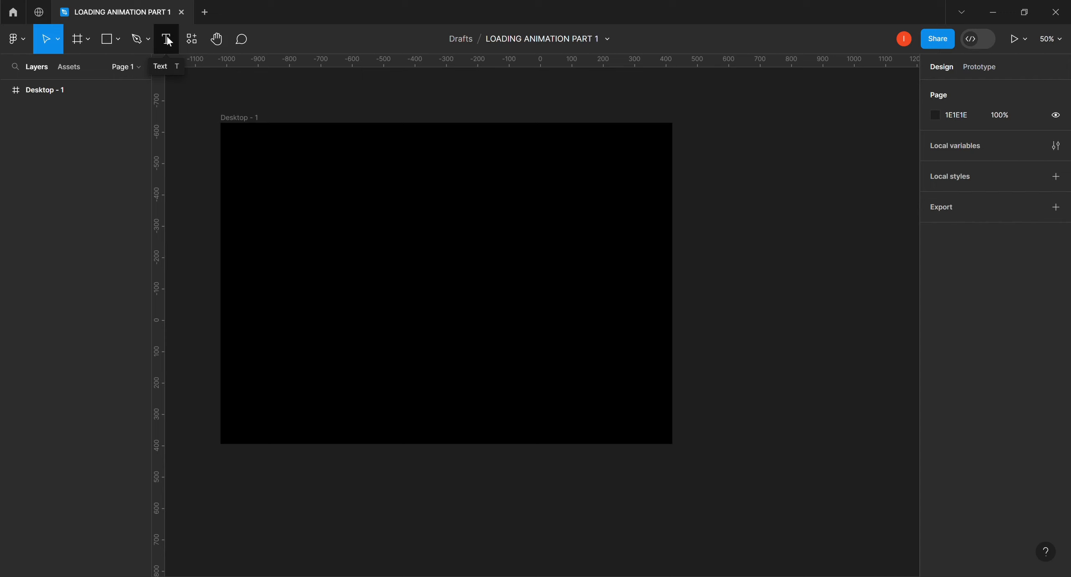
# Add a text layer with the letter L in the upper-left area of the Desktop - 1 frame.
pyautogui.click(167, 41)
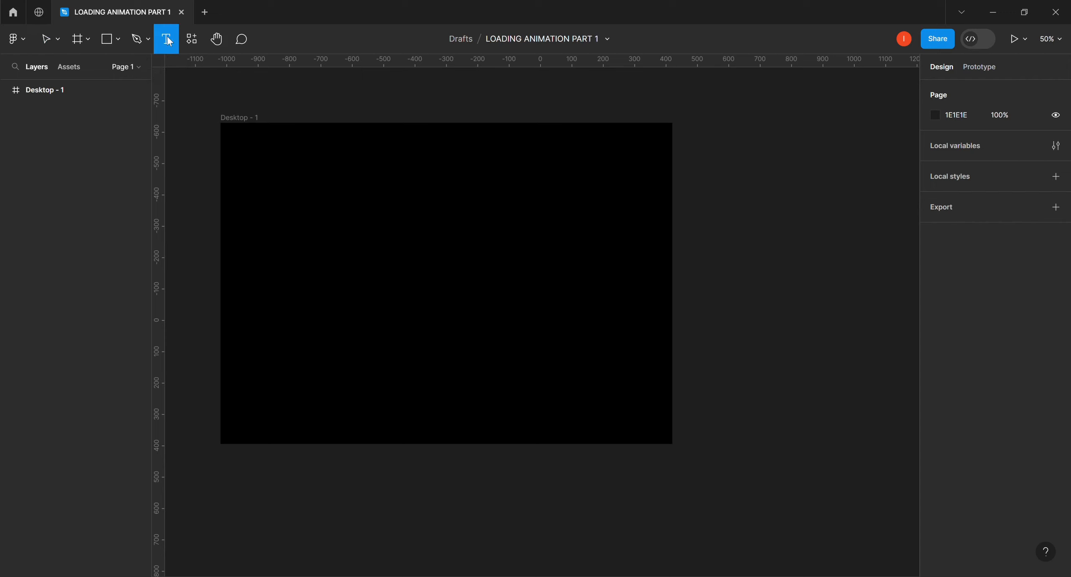
pyautogui.click(284, 216)
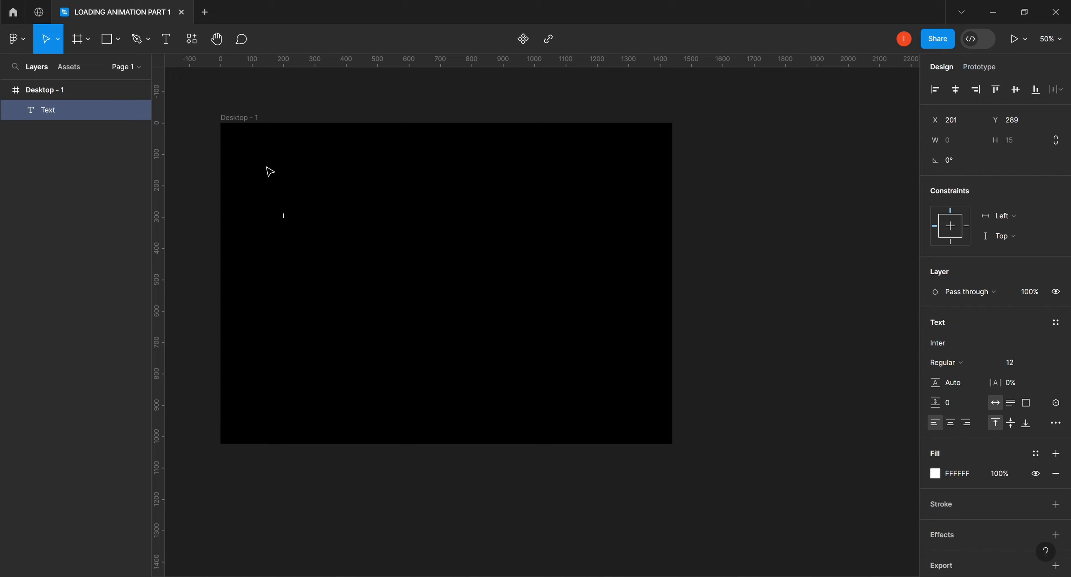
pyautogui.write('L')
pyautogui.press('Escape')
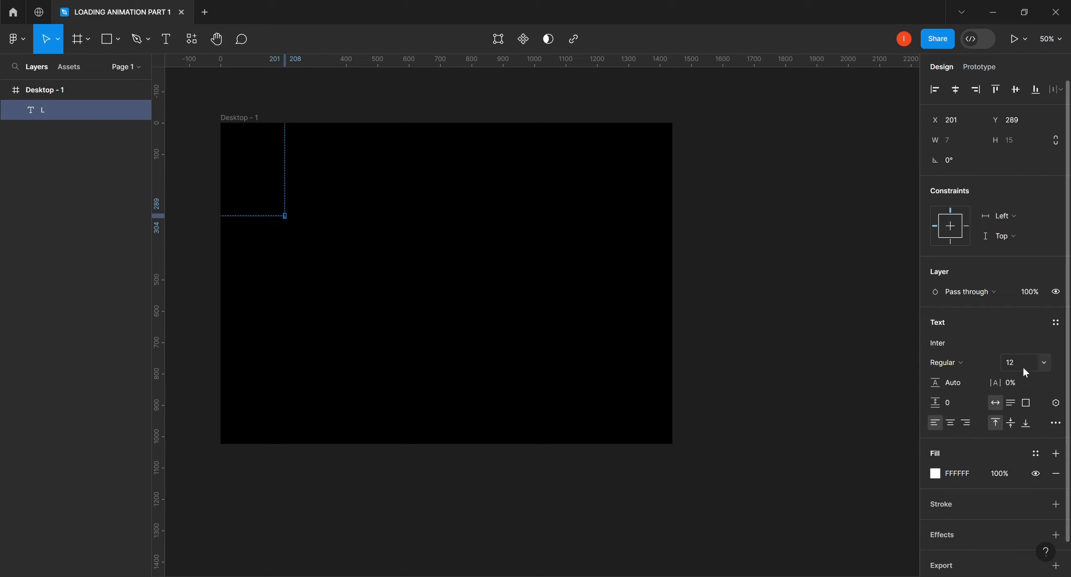
# Set the letter L's font size to 40 and its font to Roboto Mono.
pyautogui.click(1045, 367)
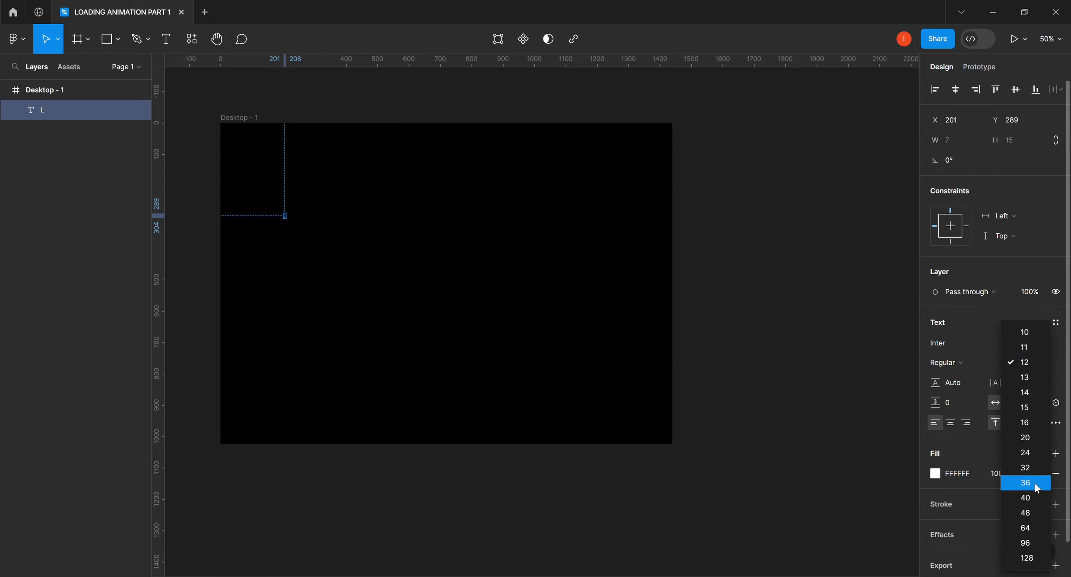
pyautogui.click(1033, 499)
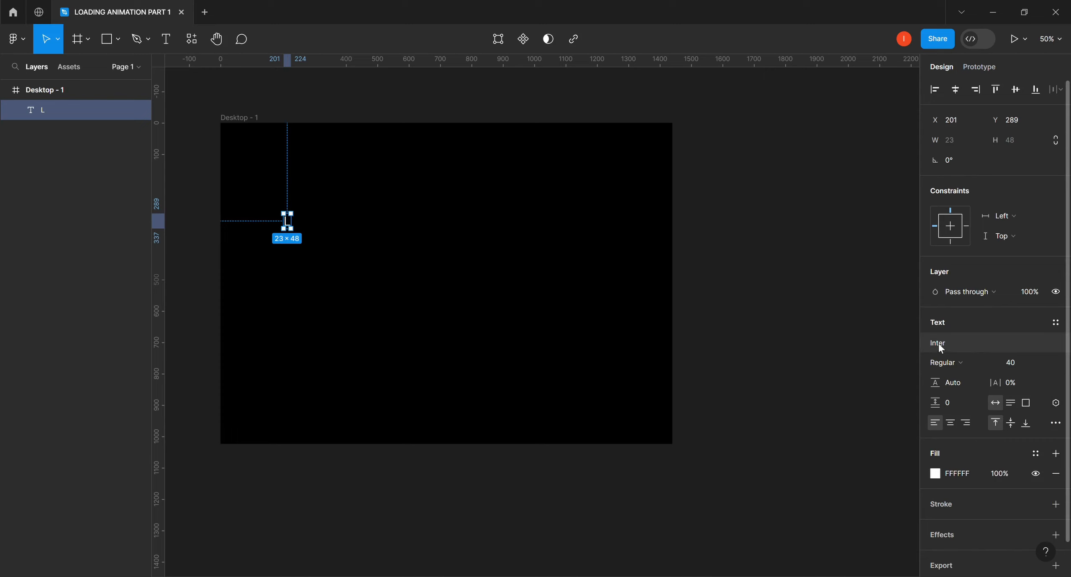
pyautogui.click(1023, 348)
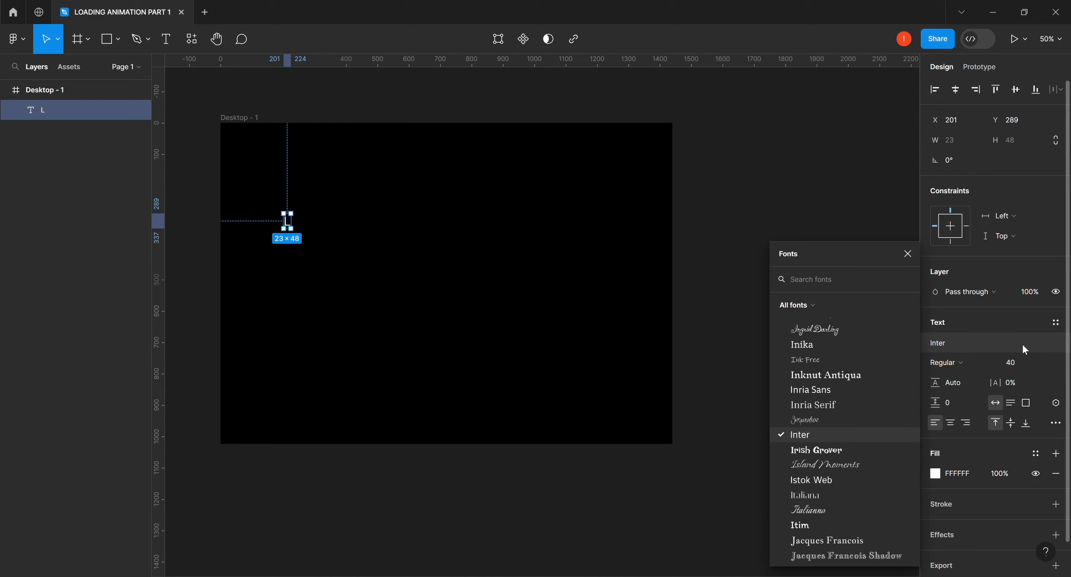
pyautogui.write('R')
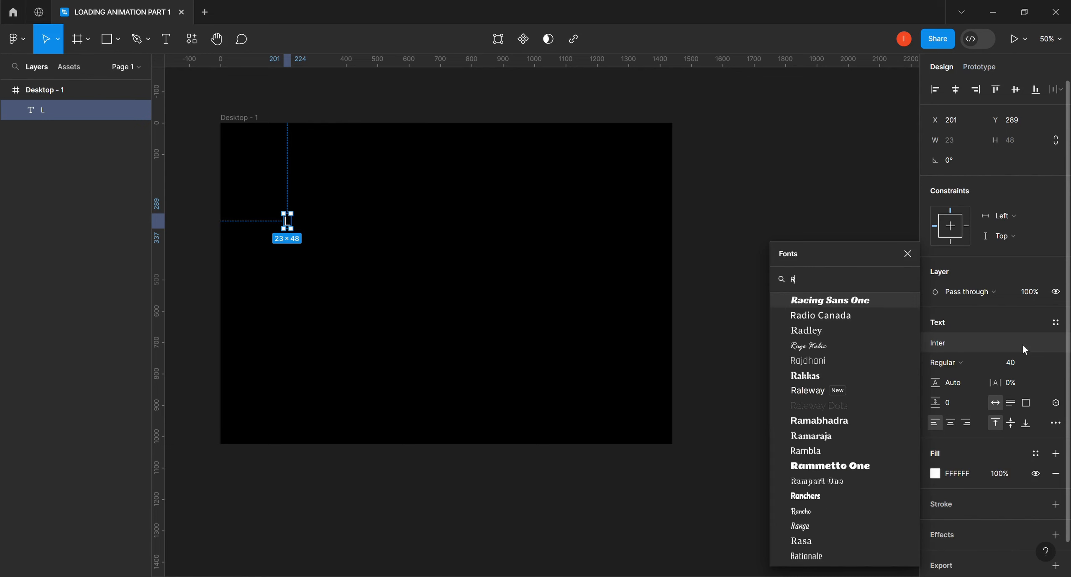
pyautogui.write('O')
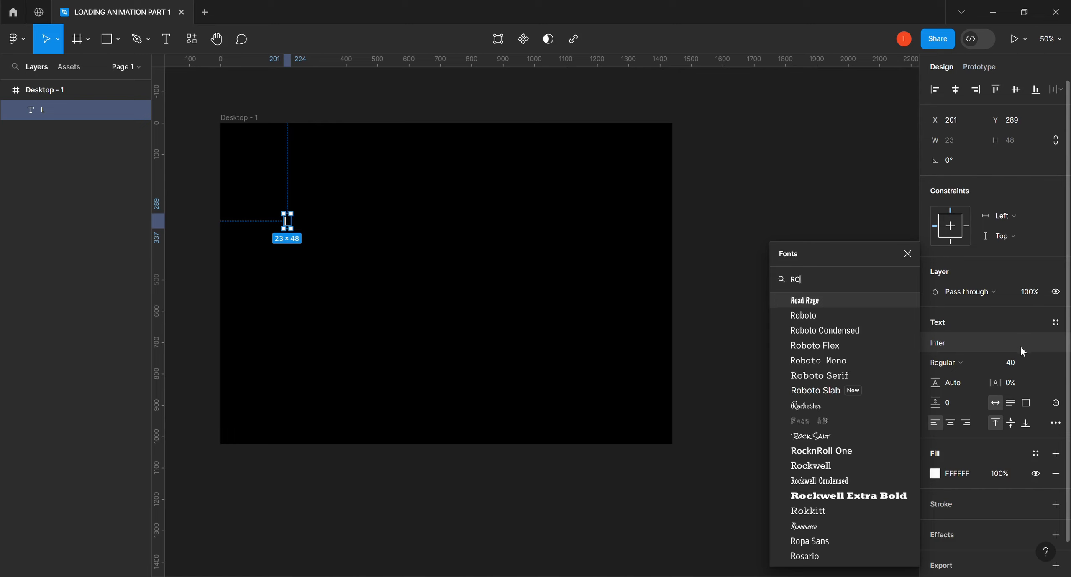
pyautogui.click(823, 359)
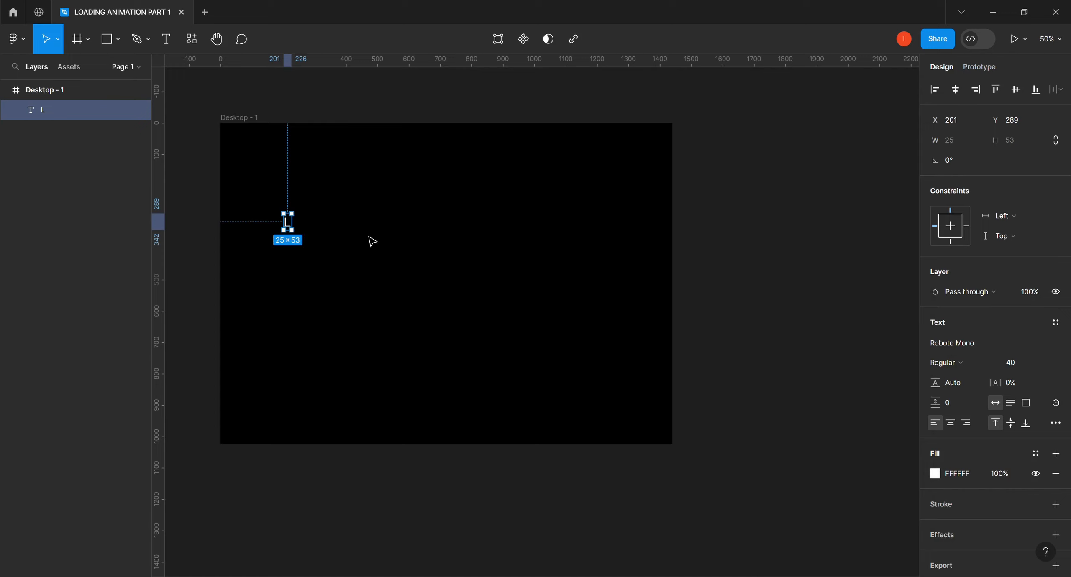
# Duplicate the L, place the copy beside it at about X 273, and change its text to O.
pyautogui.hotkey('ctrl', 'd')
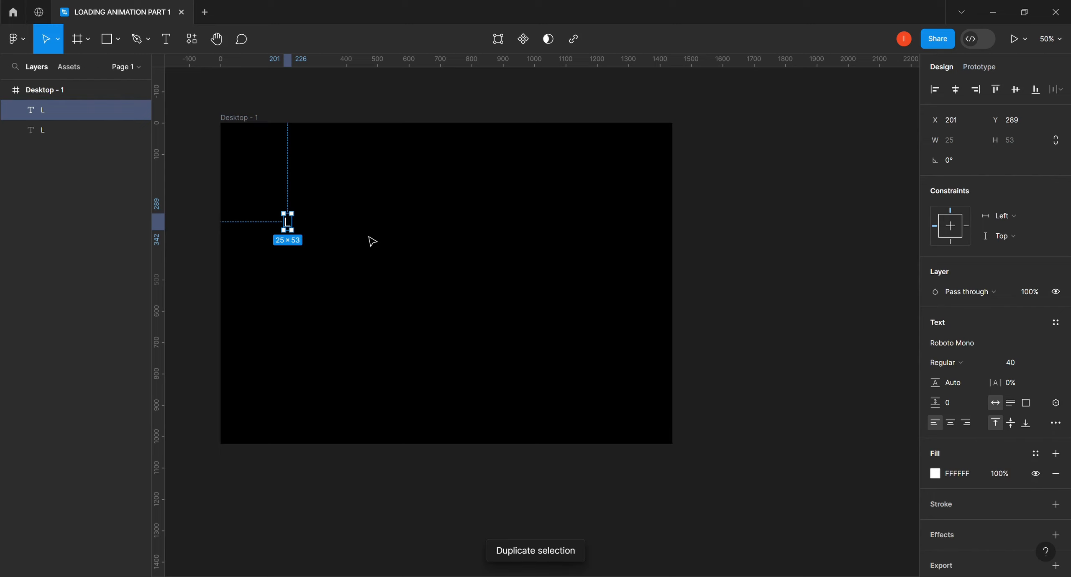
pyautogui.moveTo(294, 229)
pyautogui.mouseDown()
pyautogui.moveTo(320, 229)
pyautogui.moveTo(310, 223)
pyautogui.mouseUp()
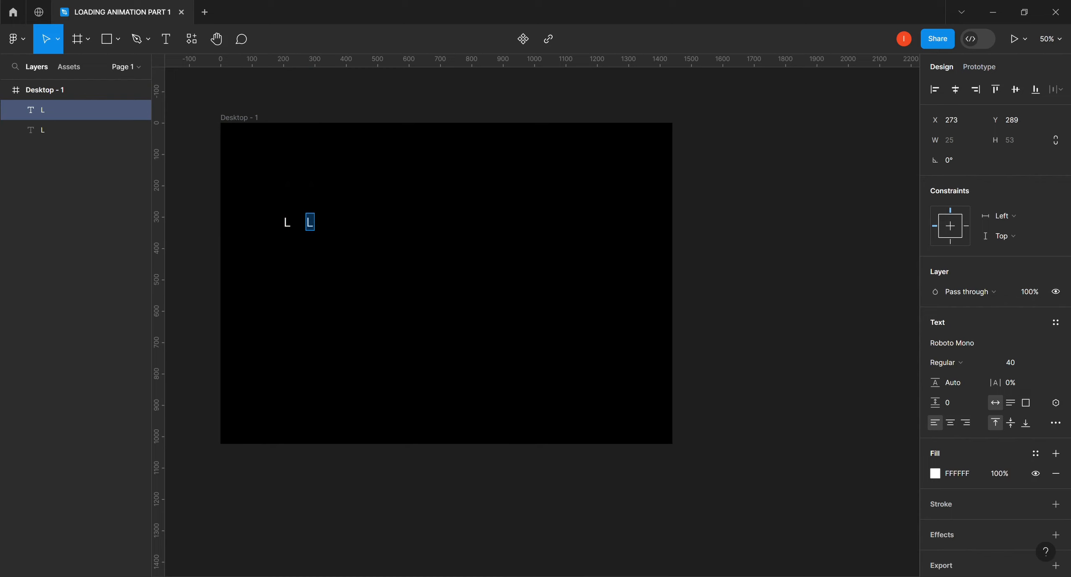
pyautogui.write('O')
pyautogui.press('Escape')
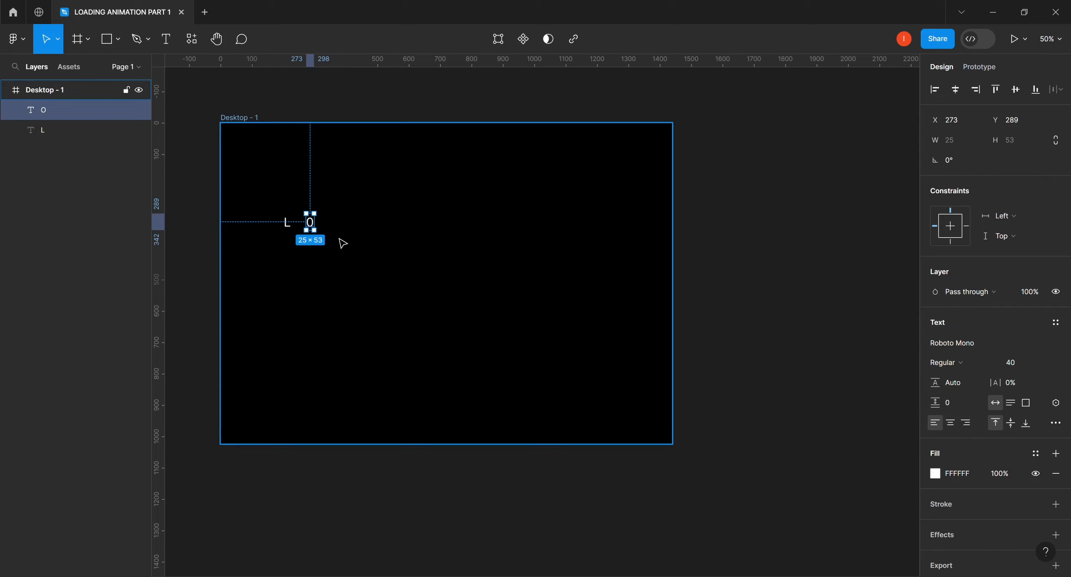
# Duplicate the O, place the copy to its right at about X 335, and change its text to A.
pyautogui.hotkey('ctrl', 'd')
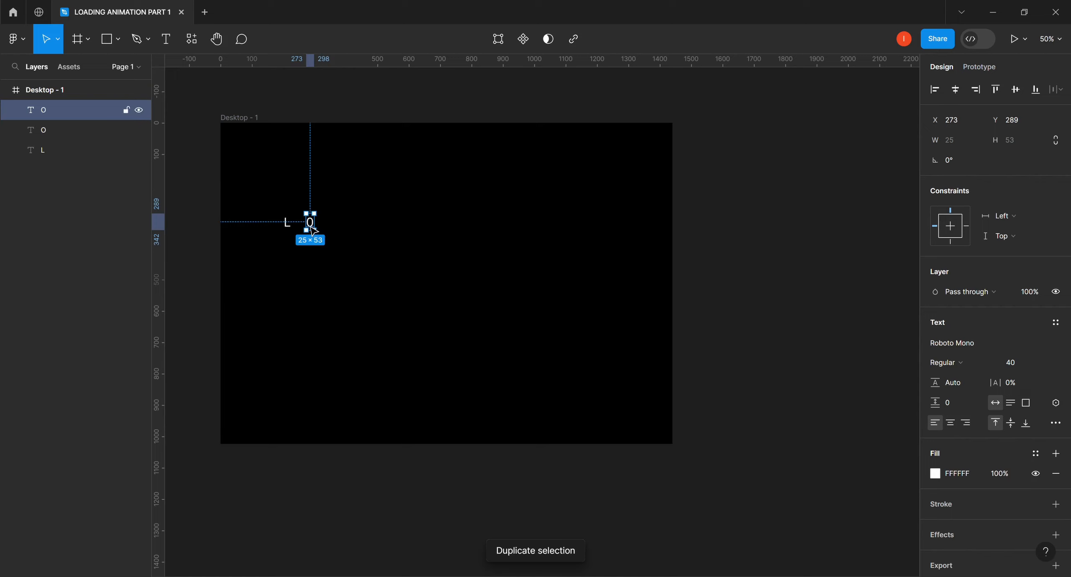
pyautogui.moveTo(313, 228); pyautogui.dragTo(334, 228)
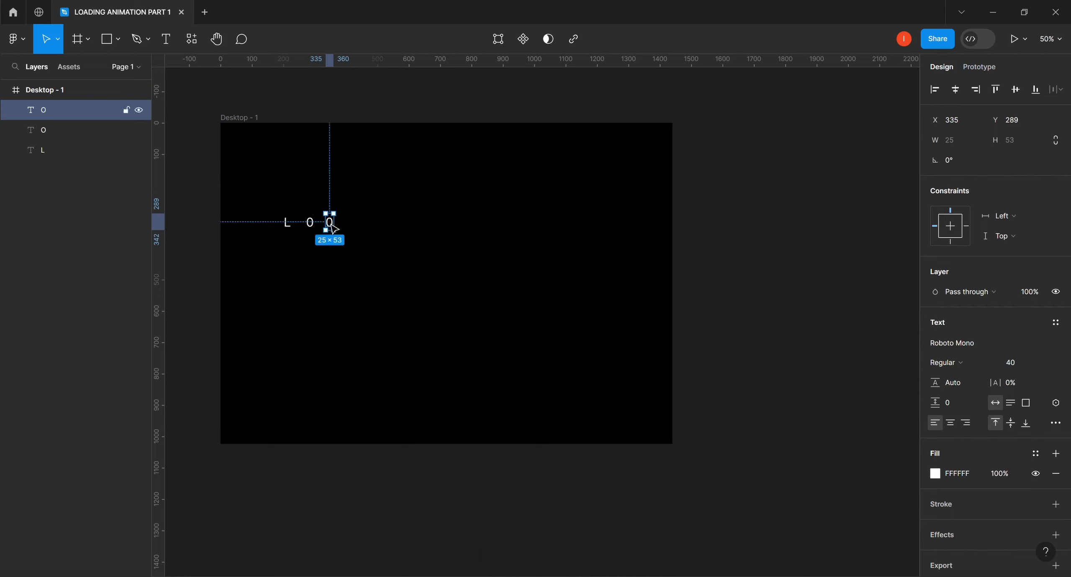
pyautogui.doubleClick(334, 228)
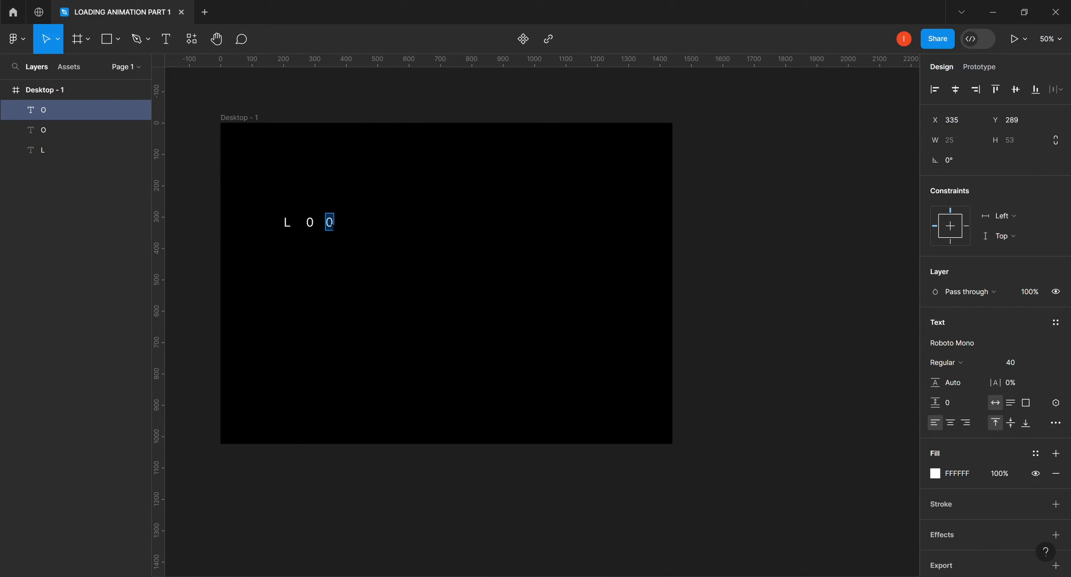
pyautogui.write('A')
pyautogui.press('Escape')
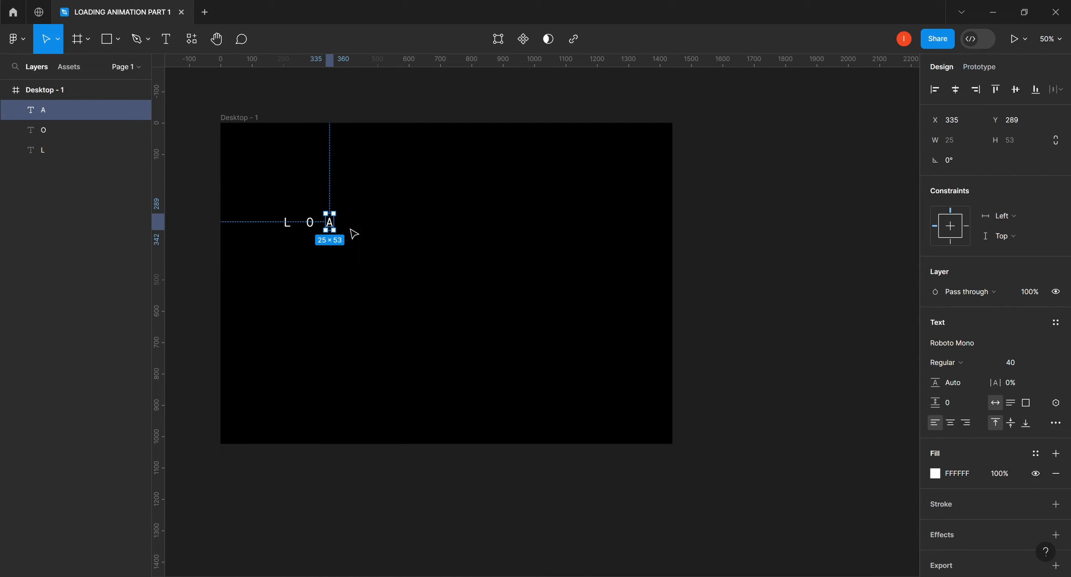
# Duplicate the A, place the copy to its right at about X 397, and change its text to D.
pyautogui.hotkey('ctrl', 'd')
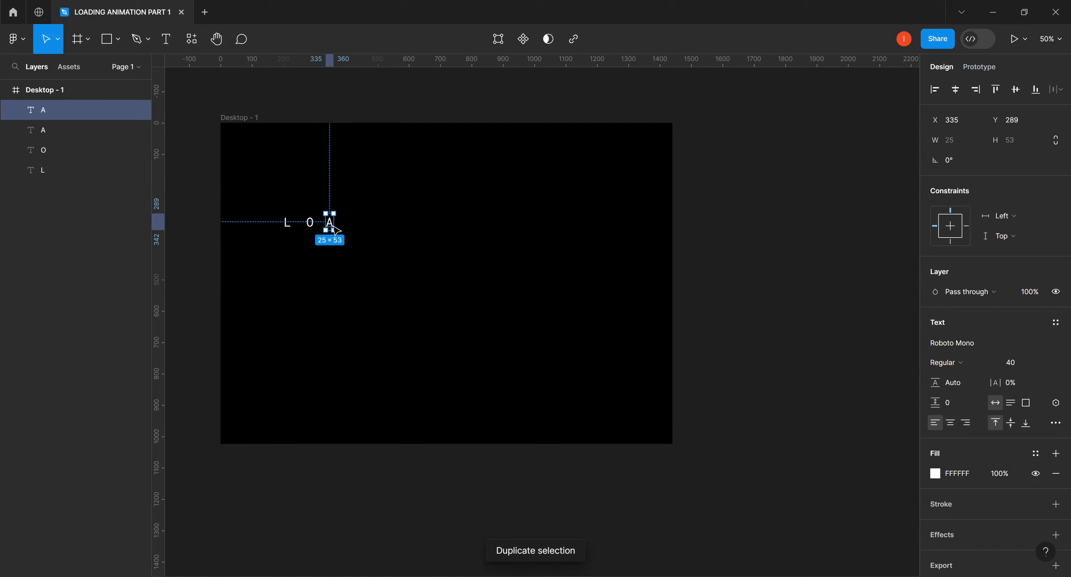
pyautogui.moveTo(335, 230); pyautogui.dragTo(353, 229)
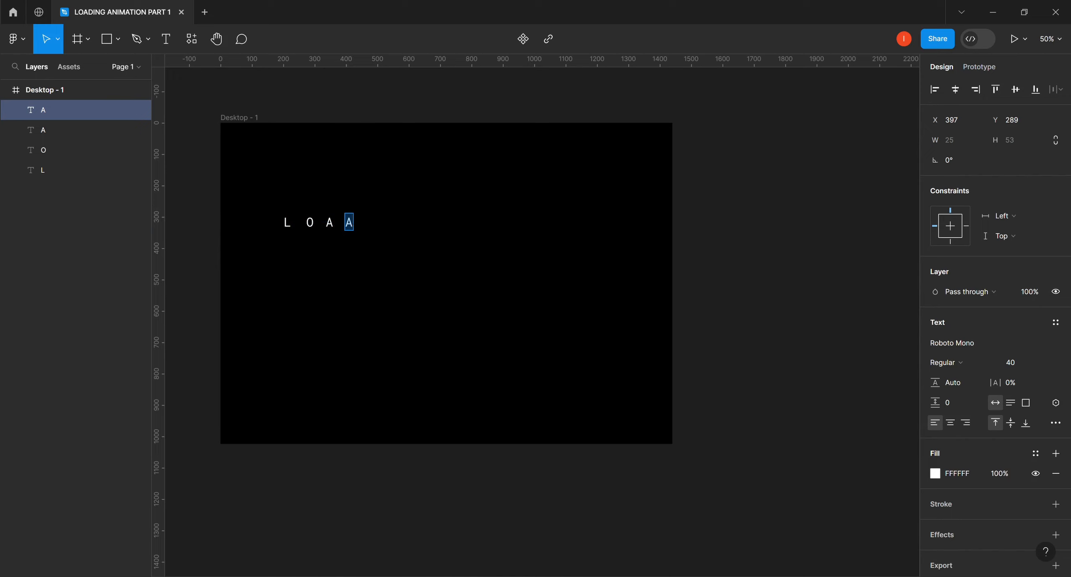
pyautogui.write('D')
pyautogui.press('Escape')
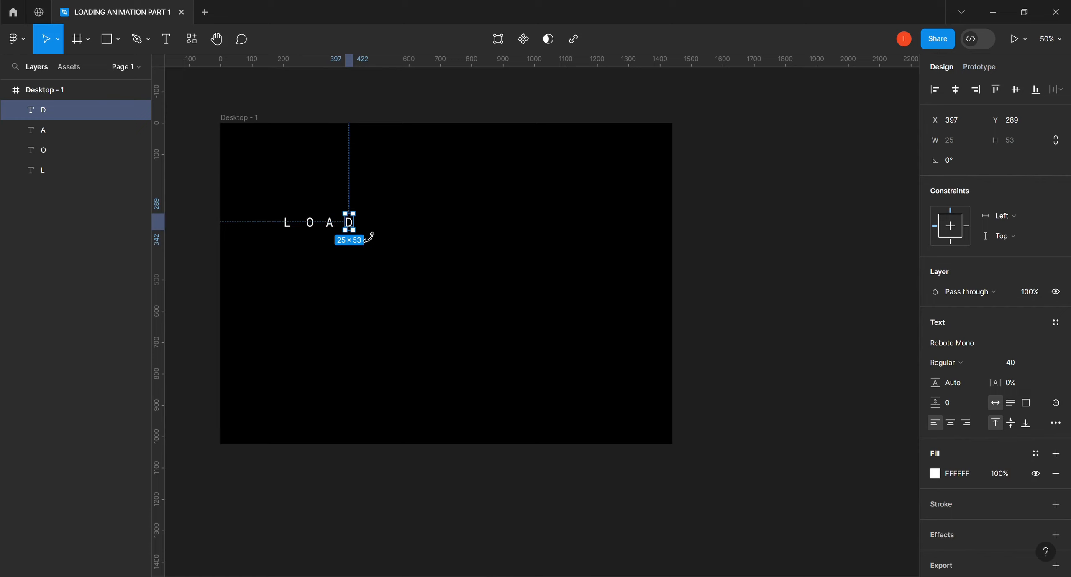
# Duplicate the D, place the copy to its right at about X 447, and change its text to I.
pyautogui.hotkey('ctrl', 'd')
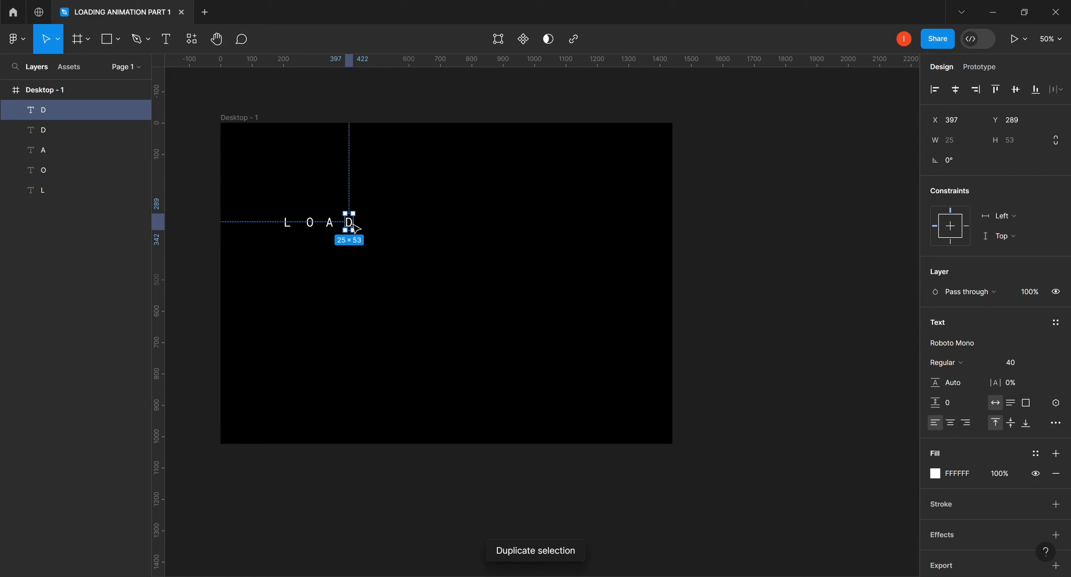
pyautogui.moveTo(359, 230); pyautogui.dragTo(373, 224)
pyautogui.write('I')
pyautogui.press('Escape')
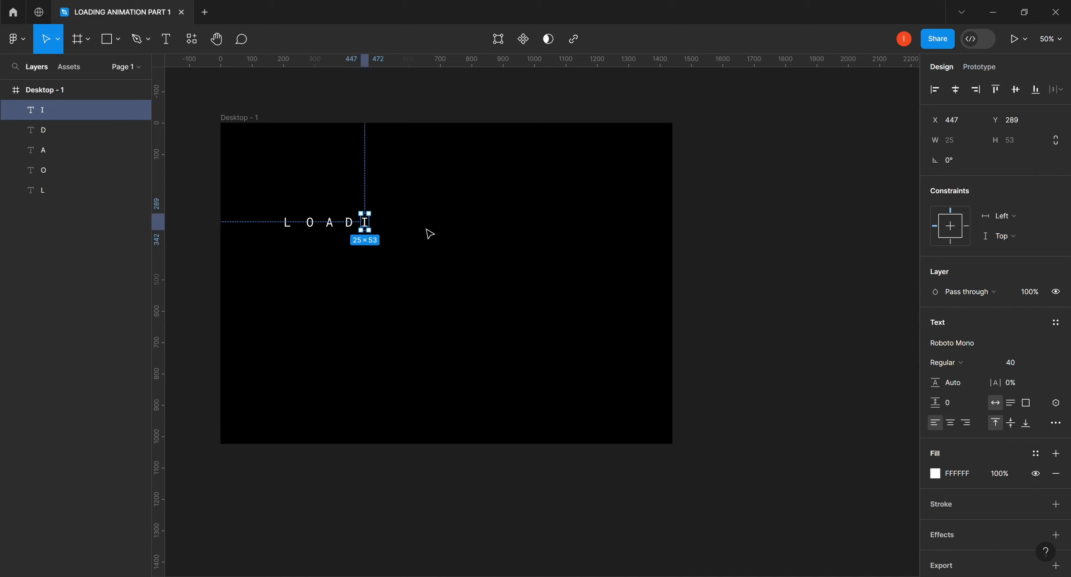
# Duplicate the I, place the copy to its right at about X 497, and change its text to N.
pyautogui.hotkey('ctrl', 'd')
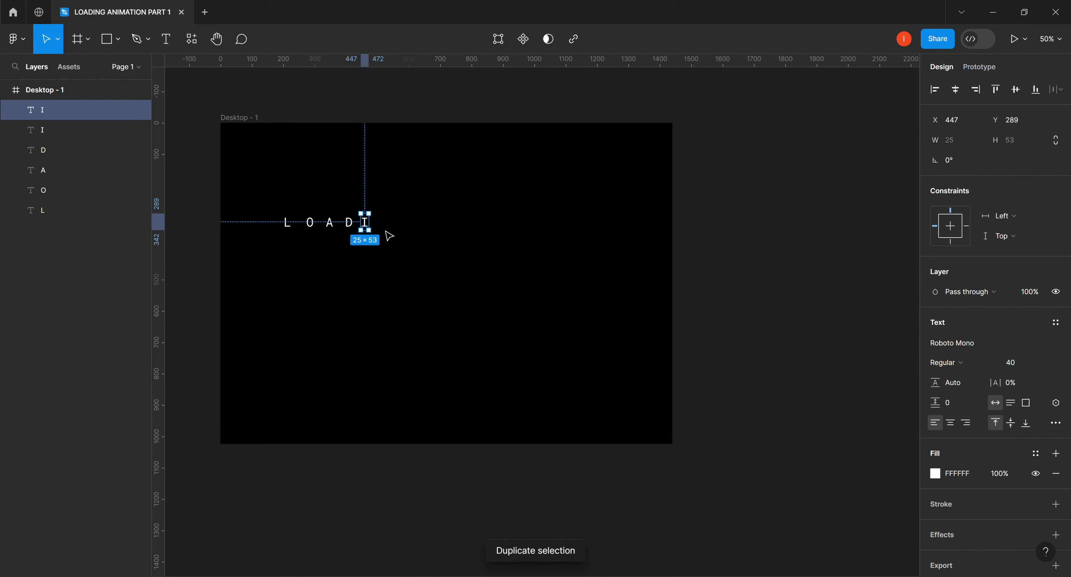
pyautogui.moveTo(370, 227)
pyautogui.mouseDown()
pyautogui.moveTo(400, 227)
pyautogui.moveTo(387, 231)
pyautogui.mouseUp()
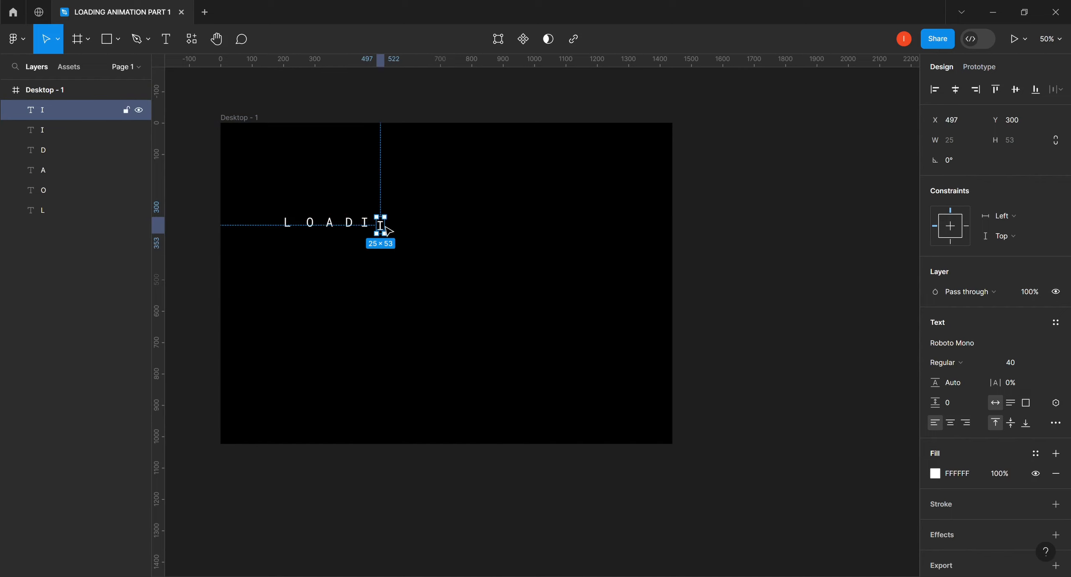
pyautogui.press('Return')
pyautogui.write('N')
pyautogui.press('Escape')
# Duplicate the N, place the copy to its right at about X 559, and change its text to G.
pyautogui.hotkey('ctrl', 'd')
pyautogui.moveTo(389, 233); pyautogui.dragTo(403, 233)
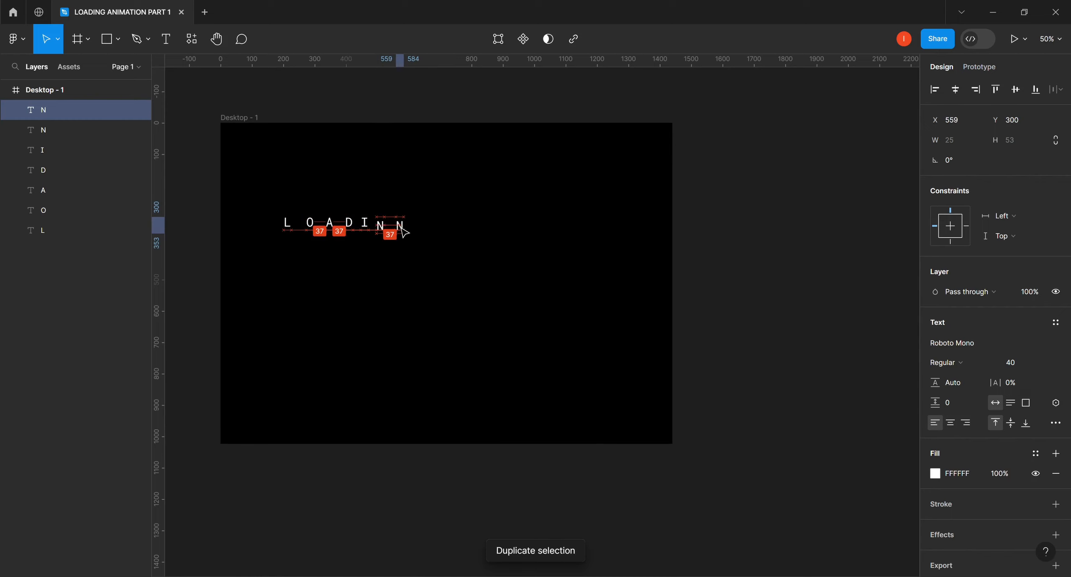
pyautogui.doubleClick(401, 227)
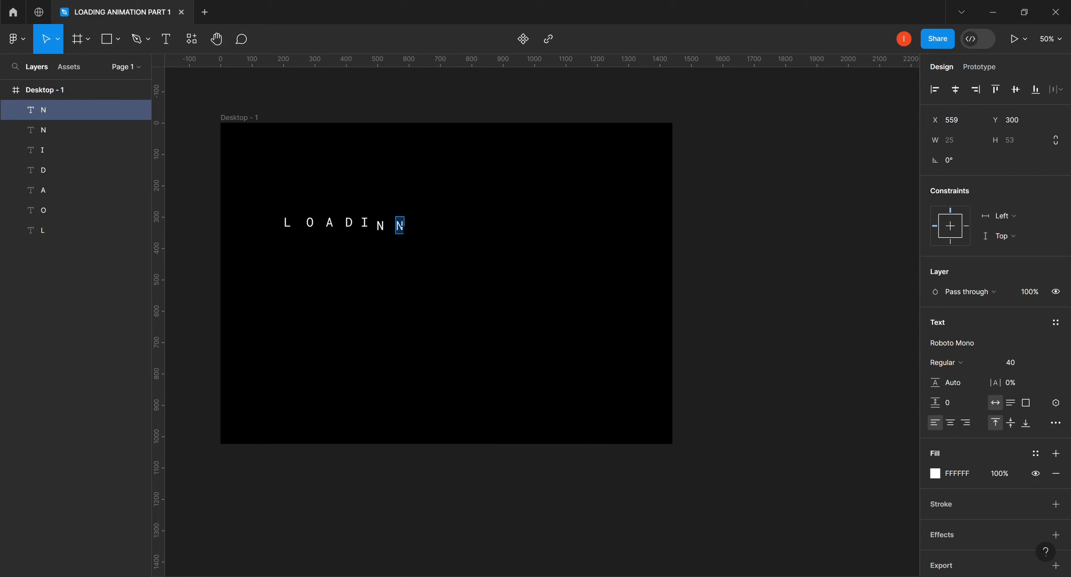
pyautogui.write('G')
pyautogui.press('Escape')
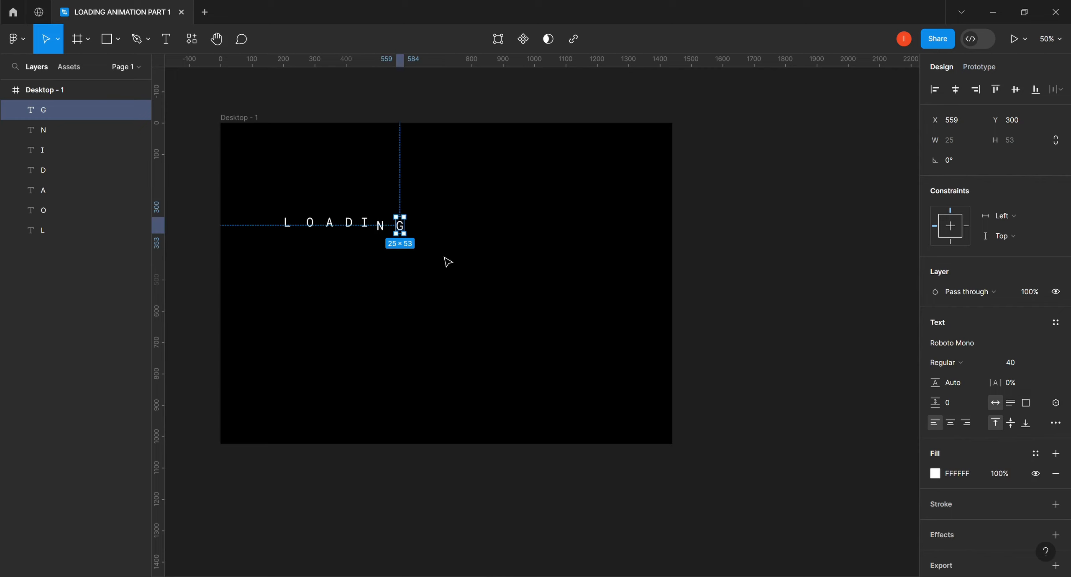
# Move the O and the A closer to the L, with the A at about X 293.
pyautogui.click(293, 231)
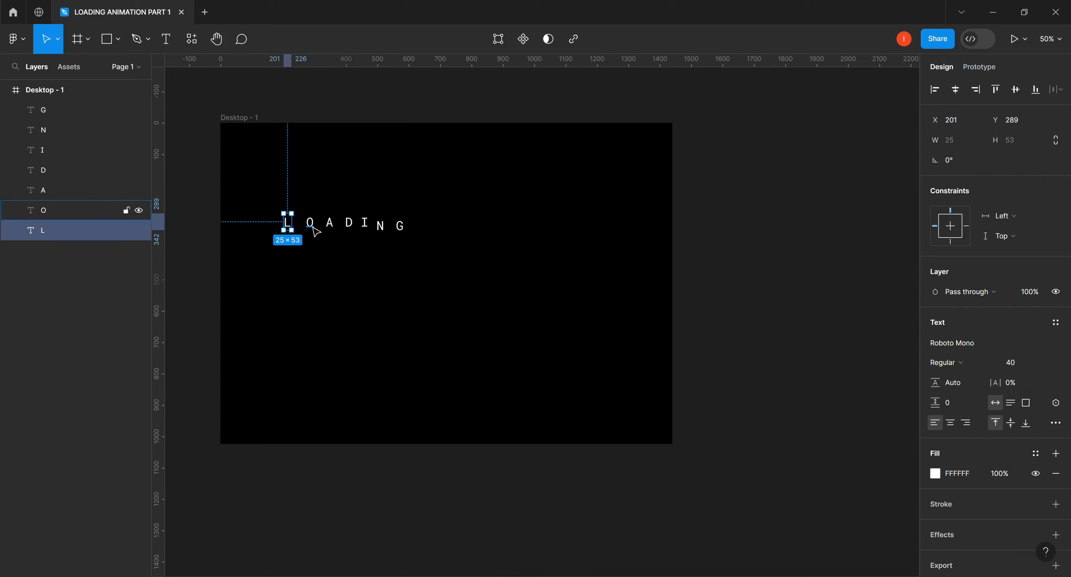
pyautogui.click(309, 229)
pyautogui.moveTo(307, 226); pyautogui.dragTo(319, 225)
pyautogui.click(331, 225)
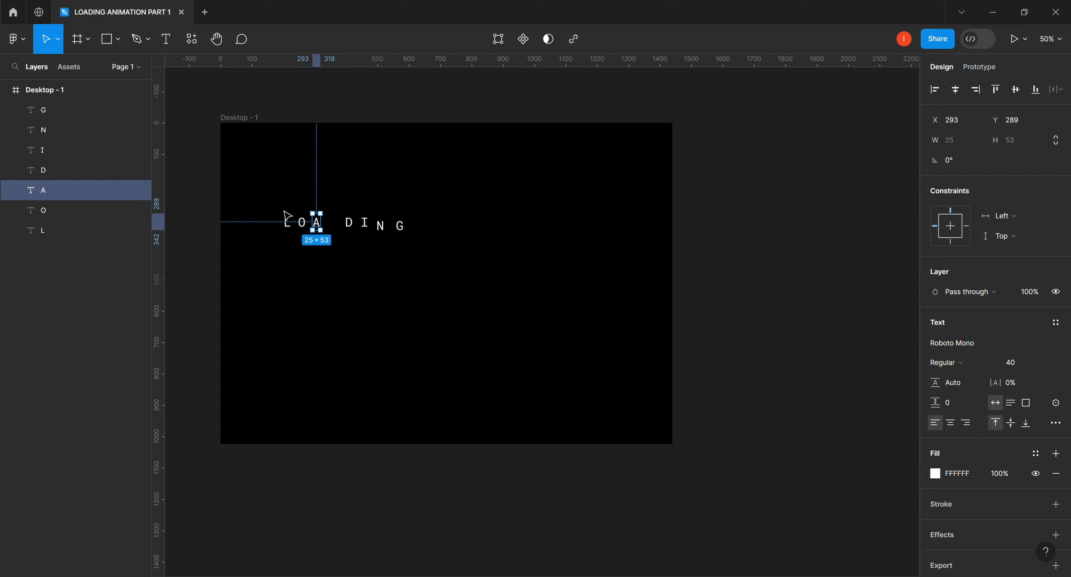
# Even out the spacing of all seven LOADING letters with Tidy up and align their vertical centers.
pyautogui.click(415, 269)
pyautogui.hotkey('ctrl', 'a')
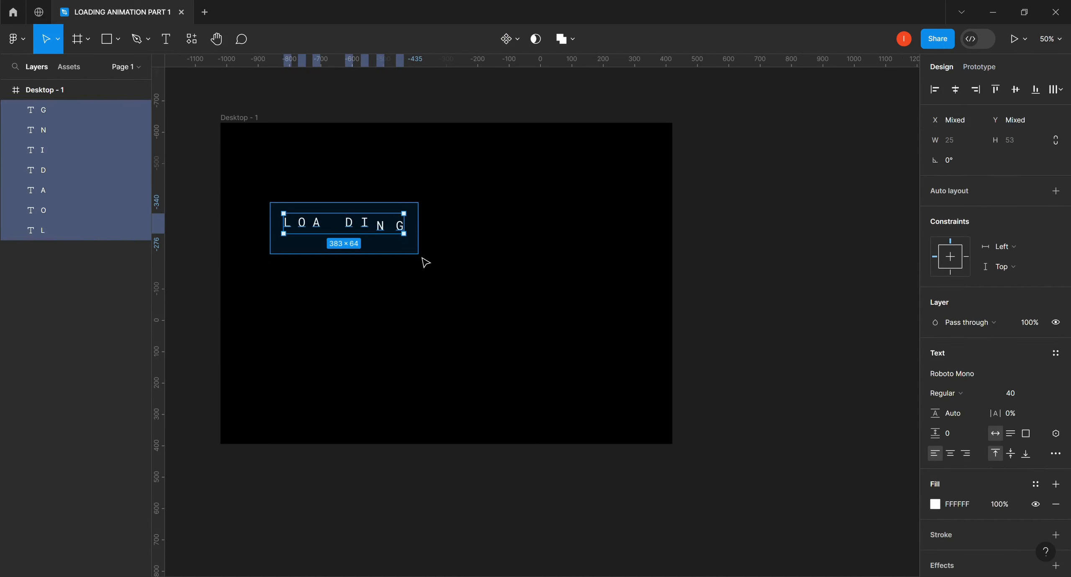
pyautogui.click(1060, 91)
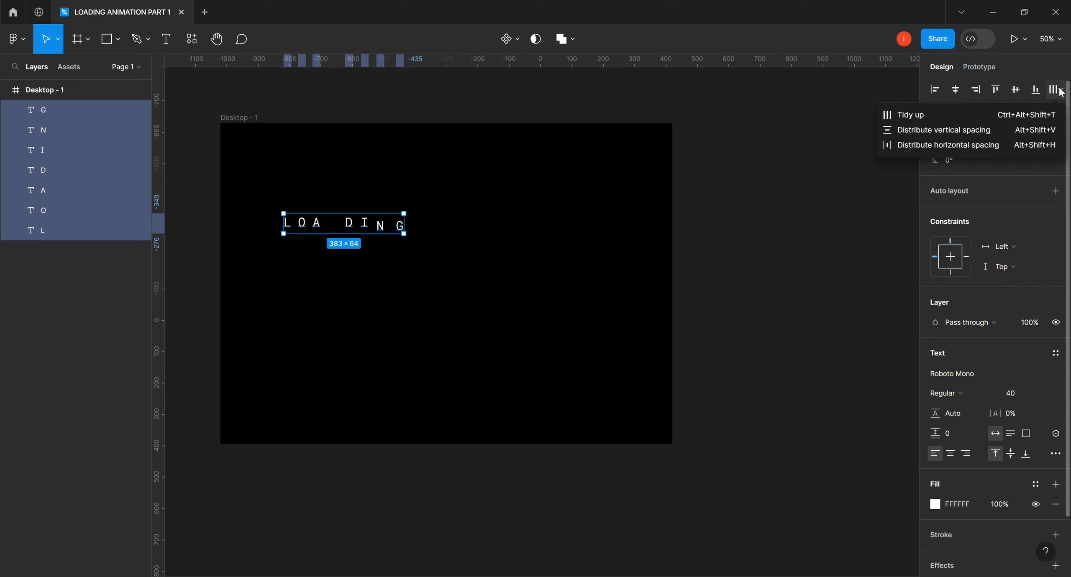
pyautogui.click(927, 115)
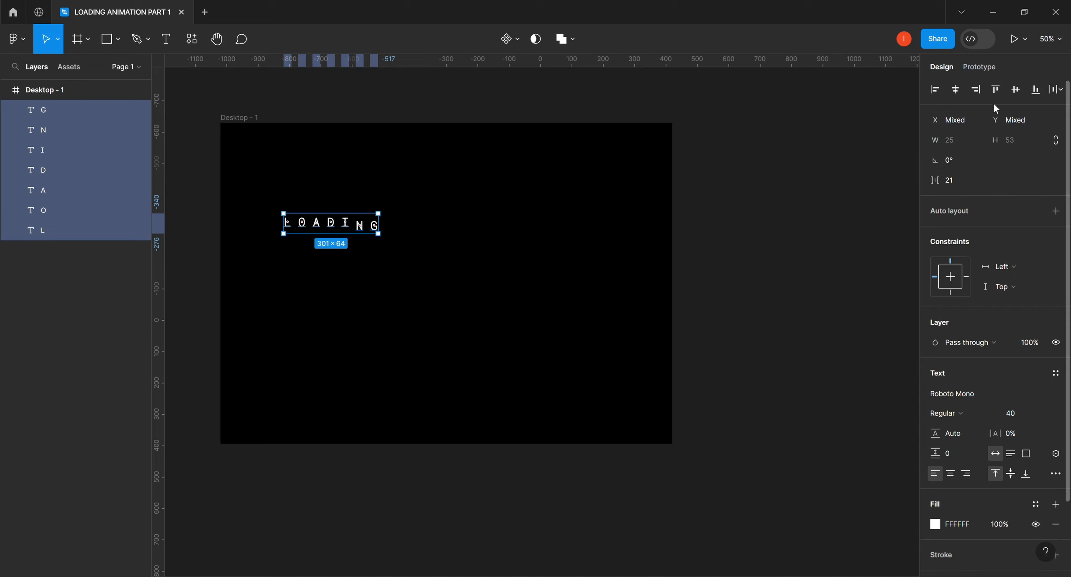
pyautogui.click(1016, 89)
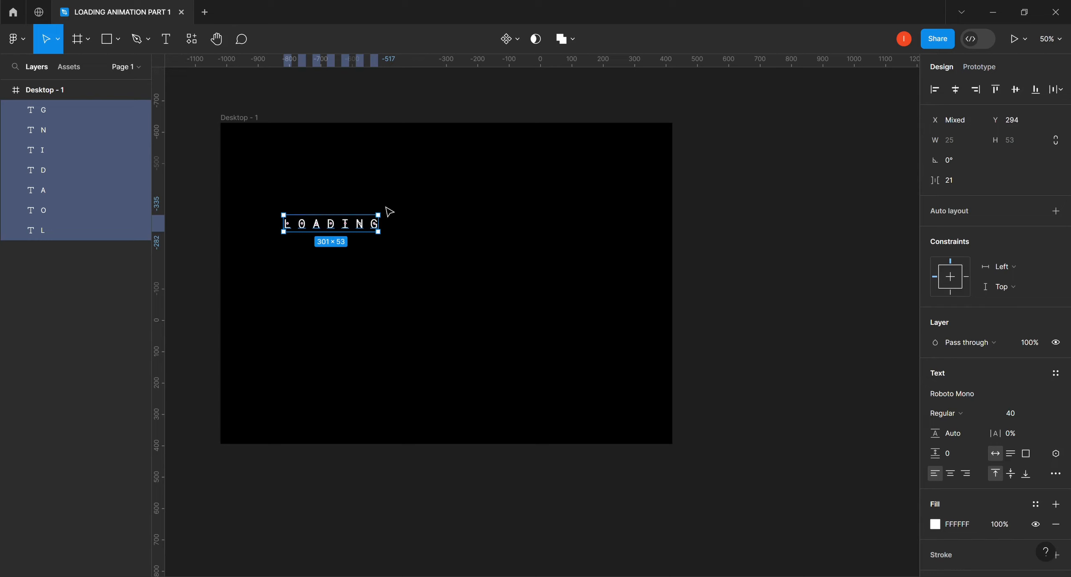
# Move the word LOADING toward the frame's middle at about Y 378 and draw a rectangle about 404 × 88 over it.
pyautogui.moveTo(342, 230); pyautogui.dragTo(411, 252)
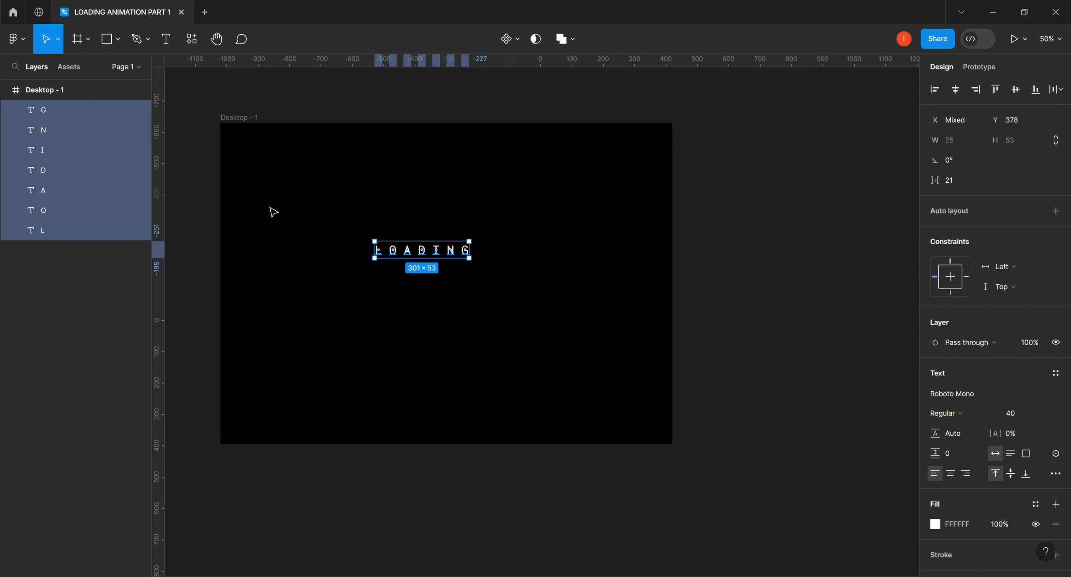
pyautogui.click(105, 39)
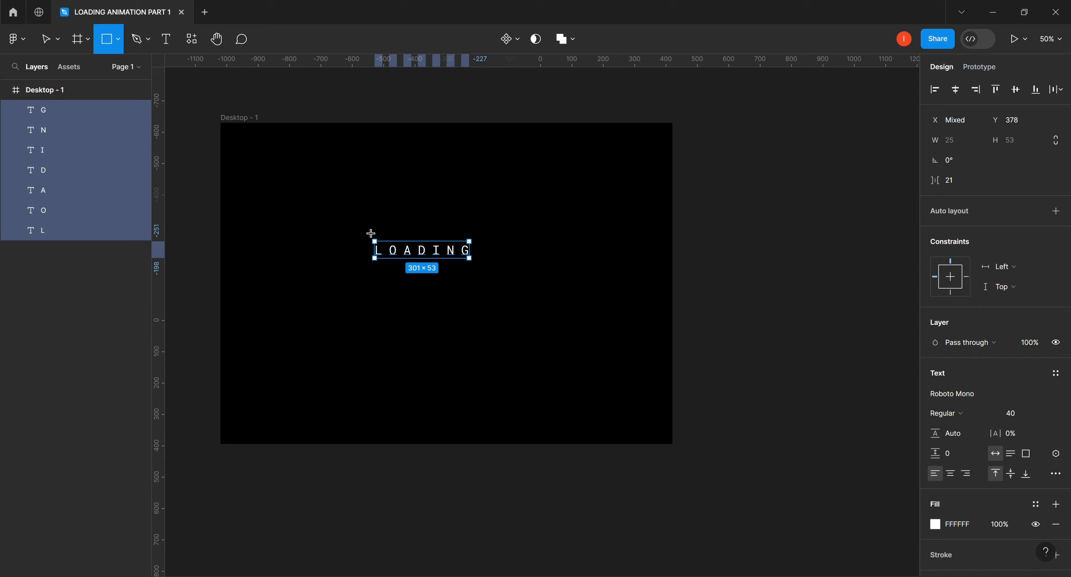
pyautogui.moveTo(361, 233)
pyautogui.mouseDown()
pyautogui.moveTo(403, 257)
pyautogui.moveTo(489, 260)
pyautogui.moveTo(427, 250)
pyautogui.moveTo(434, 243)
pyautogui.moveTo(428, 254)
pyautogui.mouseUp()
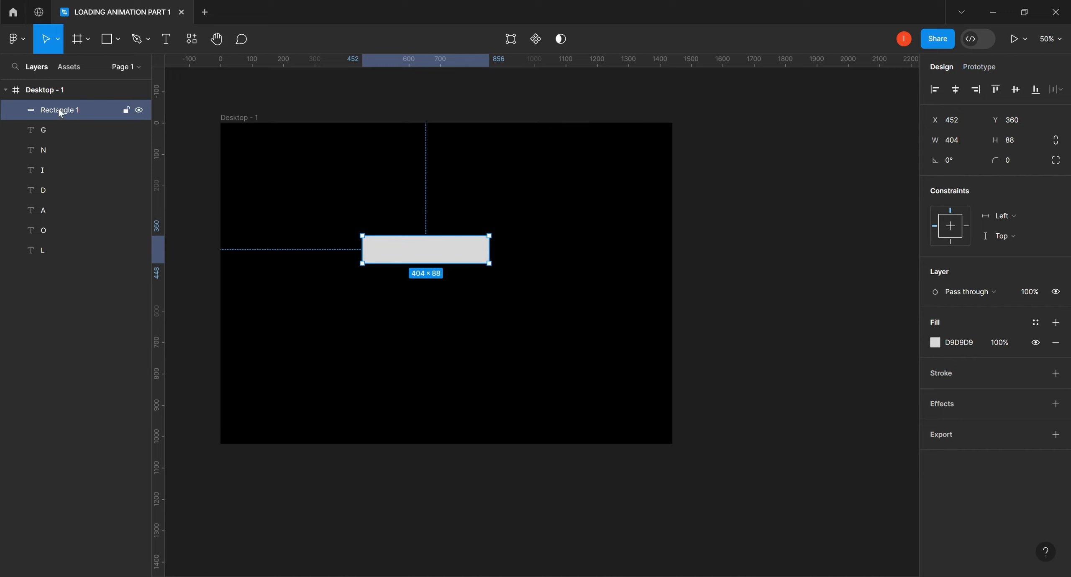
# Place the rectangle beneath all the letter layers and narrow it to 379 × 88 so it fits around LOADING.
pyautogui.moveTo(59, 110); pyautogui.dragTo(56, 252)
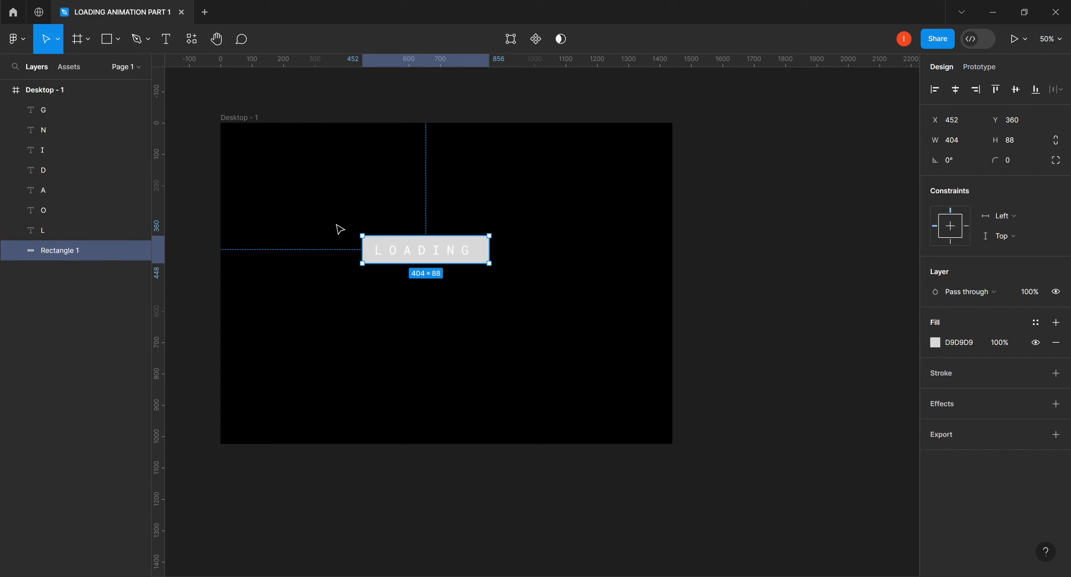
pyautogui.moveTo(339, 217); pyautogui.dragTo(537, 281)
pyautogui.click(558, 238)
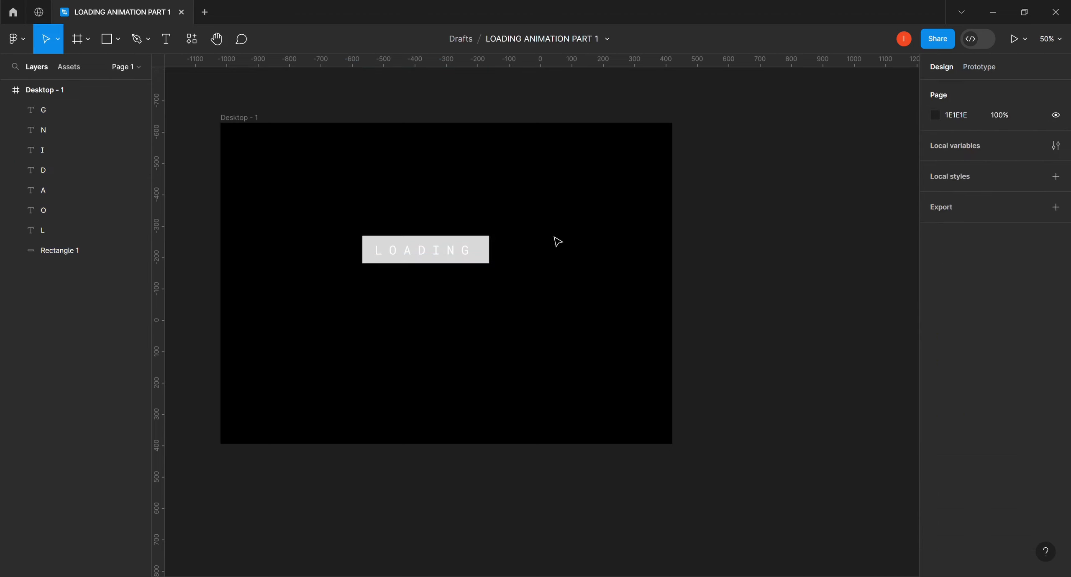
pyautogui.click(486, 251)
pyautogui.moveTo(500, 259); pyautogui.dragTo(491, 258)
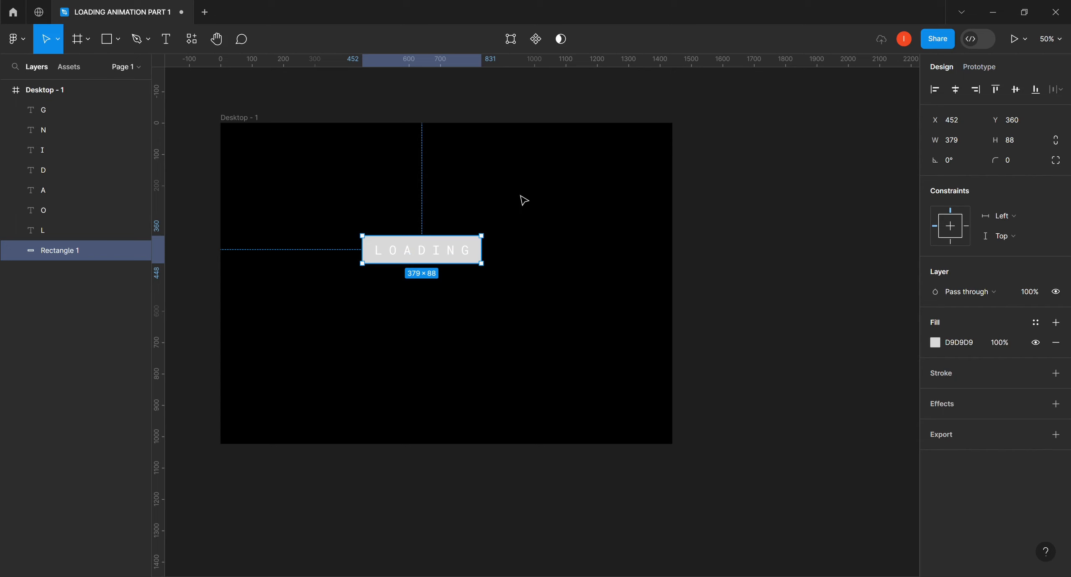
pyautogui.click(528, 216)
# Turn the rectangle into a mask over the seven LOADING letters.
pyautogui.moveTo(341, 208); pyautogui.dragTo(545, 301)
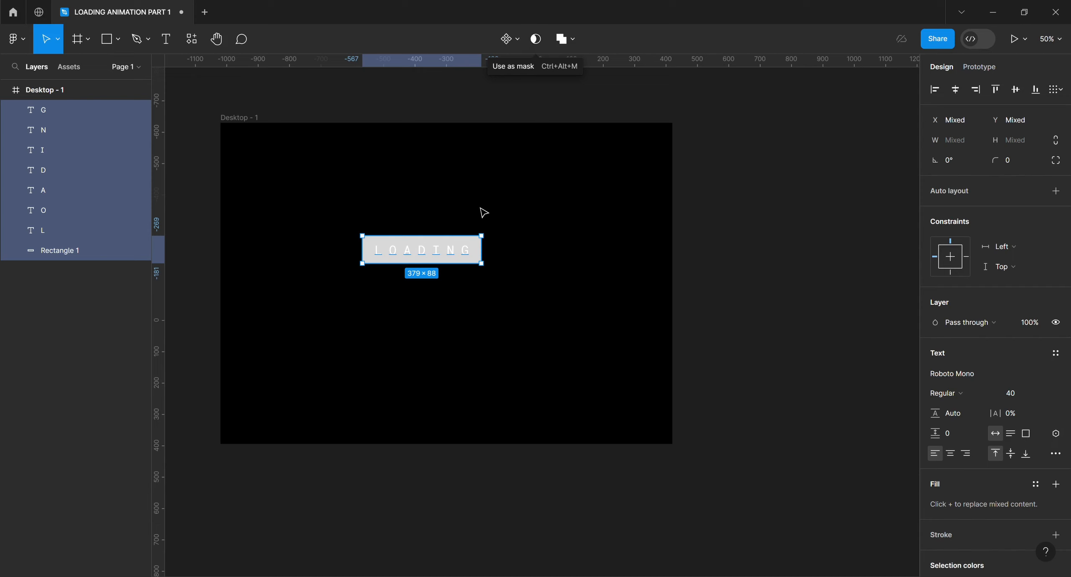
pyautogui.rightClick(446, 251)
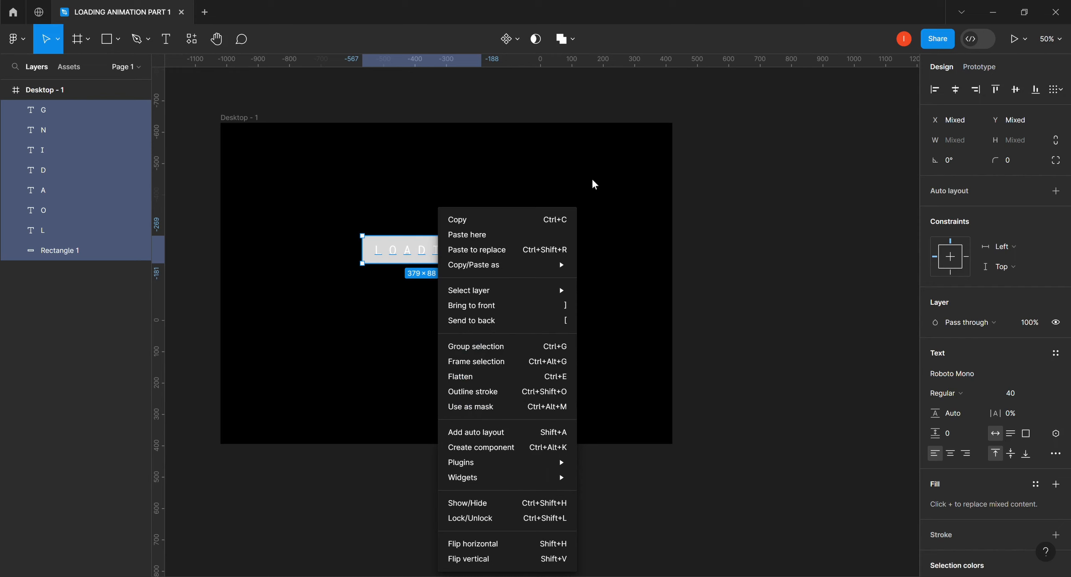
pyautogui.click(594, 165)
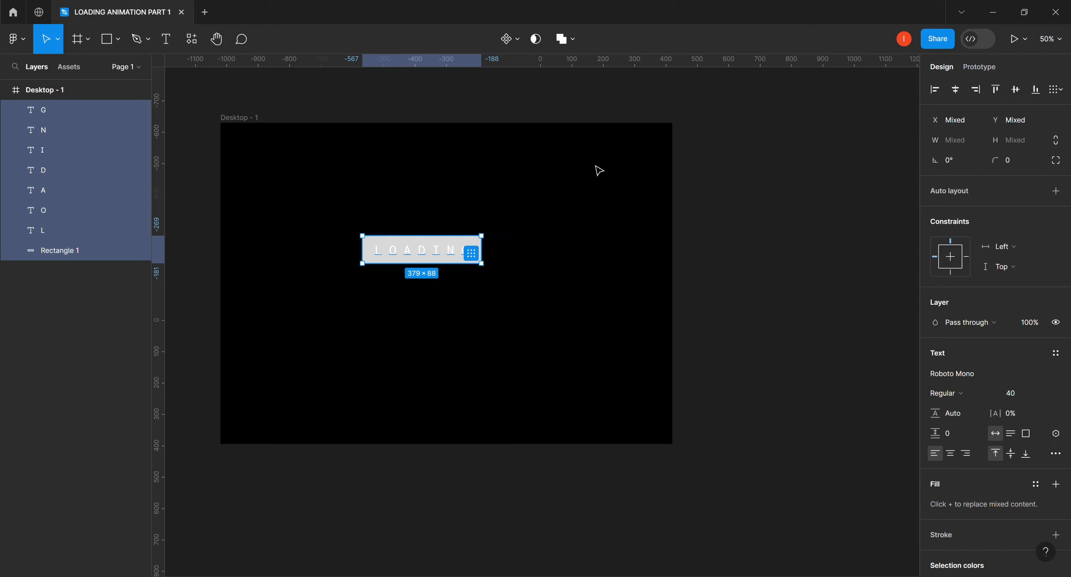
pyautogui.click(536, 39)
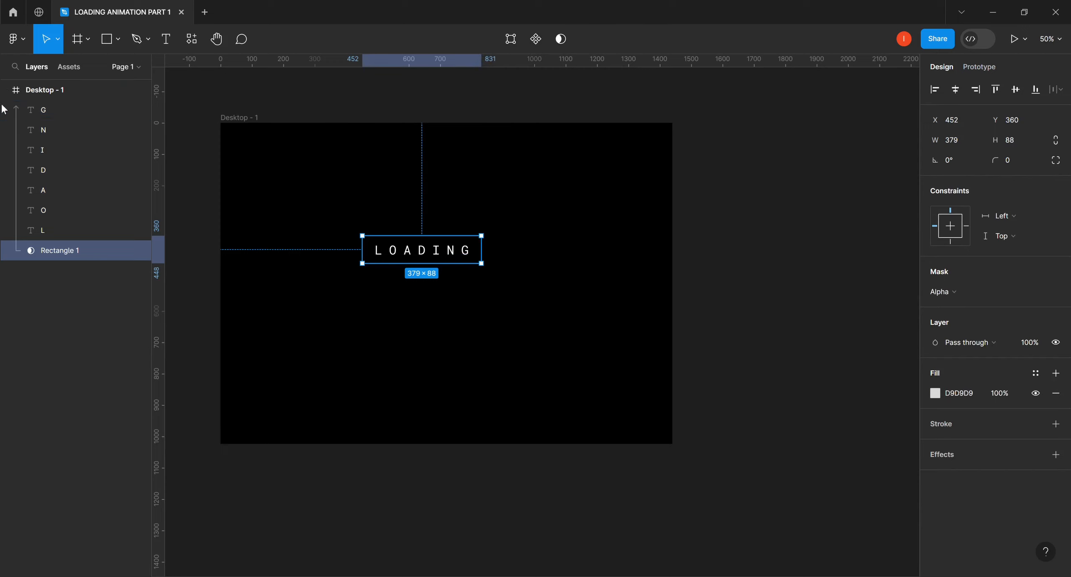
# Move all seven LOADING letters together straight down out of the mask to Y 536.
pyautogui.click(47, 110)
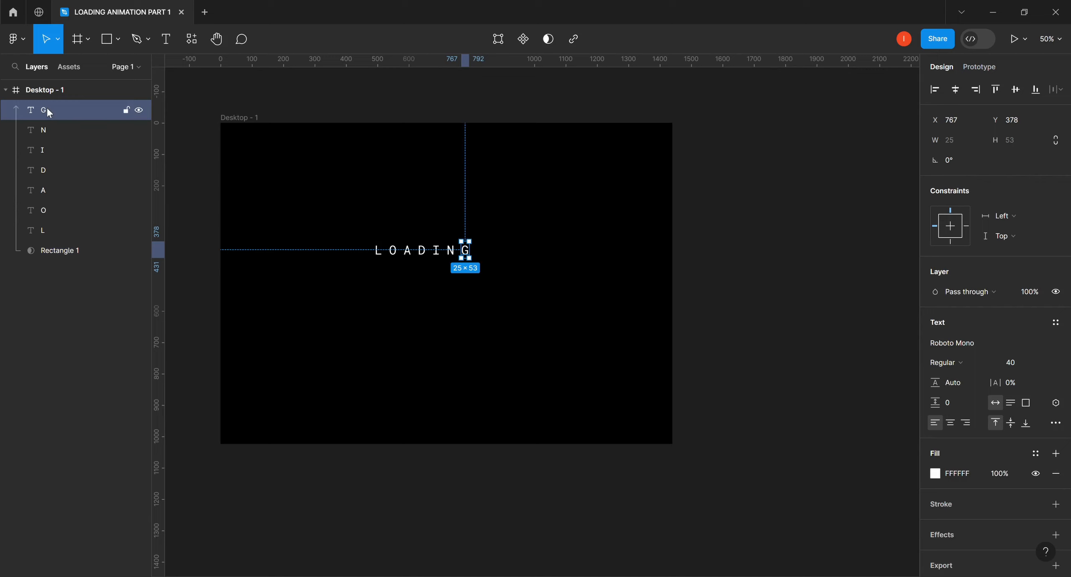
pyautogui.keyDown('shift'); pyautogui.click(40, 229); pyautogui.keyUp('shift')
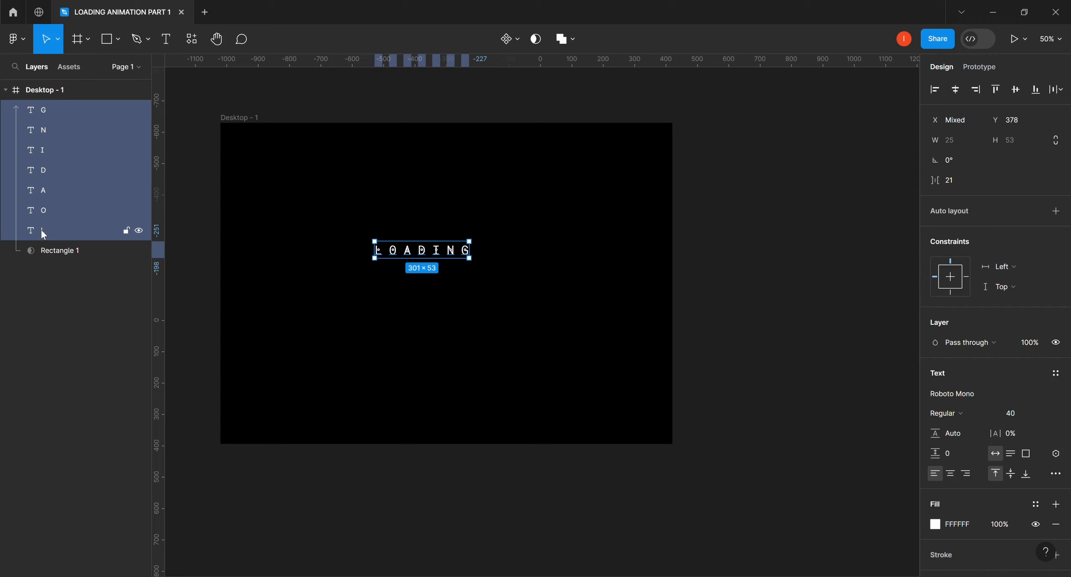
pyautogui.press('Down')
pyautogui.press('Down')
pyautogui.press('Down')
pyautogui.press('Down')
pyautogui.press('Down')
pyautogui.press('Down')
pyautogui.press('Down')
pyautogui.press('Down')
pyautogui.press('Down')
pyautogui.press('Down')
pyautogui.press('Down')
pyautogui.press('Down')
pyautogui.press('Down')
pyautogui.press('Down')
pyautogui.press('Down')
pyautogui.press('Down')
pyautogui.press('Down')
pyautogui.press('Down')
pyautogui.press('Down')
pyautogui.press('Down')
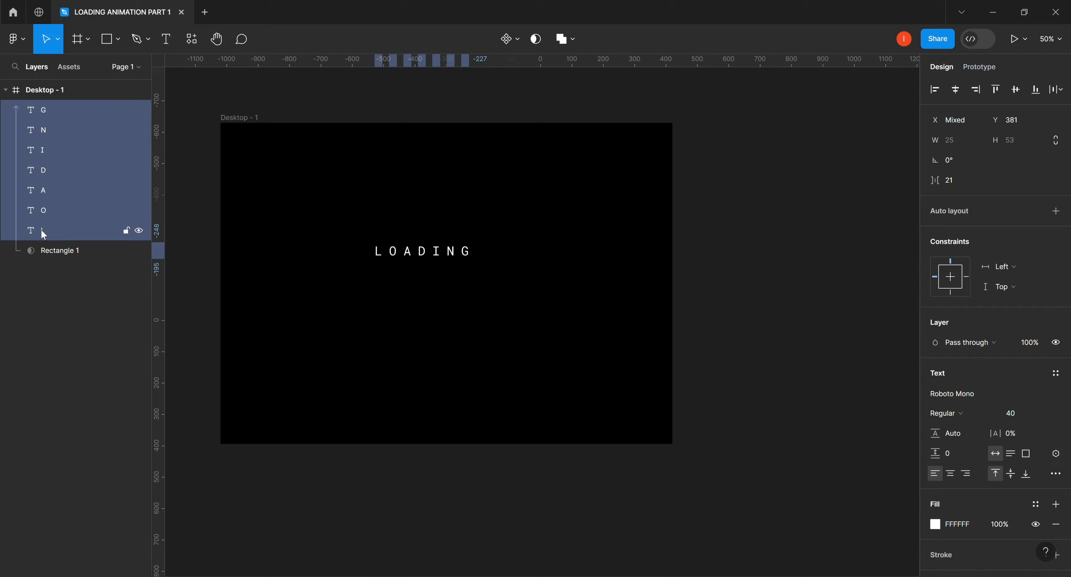
pyautogui.press('Down')
pyautogui.press('Down')
pyautogui.press('Down')
pyautogui.press('Down')
pyautogui.press('Down')
pyautogui.press('Down')
pyautogui.press('Down')
pyautogui.press('Down')
pyautogui.press('Down')
pyautogui.press('Down')
pyautogui.press('Down')
pyautogui.press('Down')
pyautogui.press('Down')
pyautogui.press('Down')
pyautogui.press('Down')
pyautogui.press('Down')
pyautogui.press('Down')
pyautogui.press('Down')
pyautogui.press('Down')
pyautogui.press('Down')
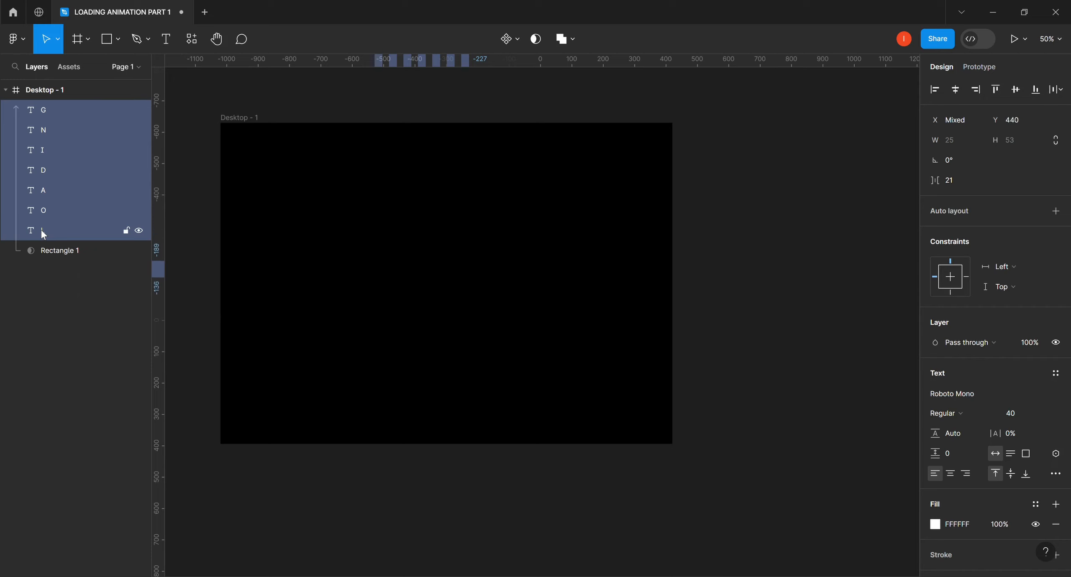
pyautogui.press('Down')
pyautogui.press('Down')
pyautogui.press('Down')
pyautogui.press('Down')
pyautogui.press('Down')
pyautogui.press('Down')
pyautogui.press('Down')
pyautogui.press('Down')
pyautogui.press('Down')
pyautogui.press('Down')
pyautogui.press('Down')
pyautogui.press('Down')
pyautogui.press('Down')
pyautogui.press('Down')
pyautogui.press('Down')
pyautogui.press('Down')
pyautogui.press('Down')
pyautogui.press('Down')
pyautogui.press('Down')
pyautogui.press('Down')
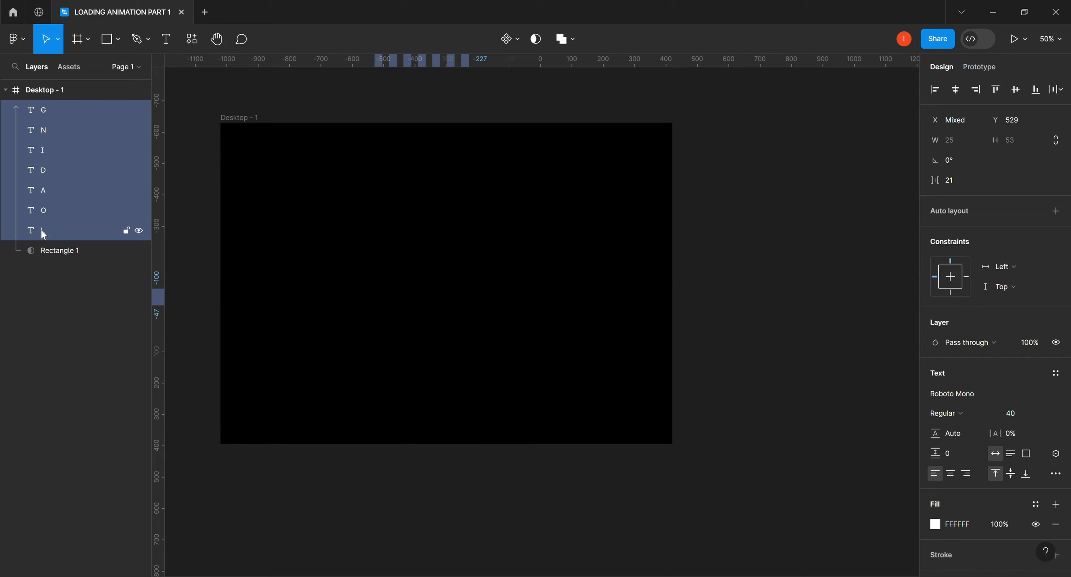
pyautogui.press('Down')
pyautogui.press('Down')
pyautogui.press('Down')
pyautogui.press('Down')
pyautogui.press('Down')
pyautogui.press('Down')
pyautogui.press('Down')
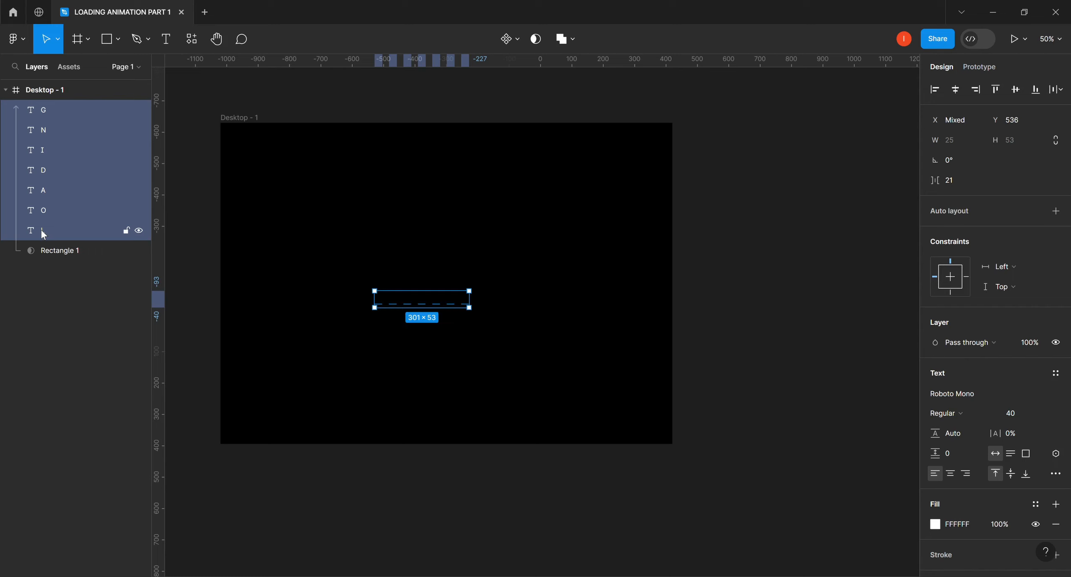
# Duplicate the Desktop - 1 frame and expand the copy's layers.
pyautogui.click(246, 120)
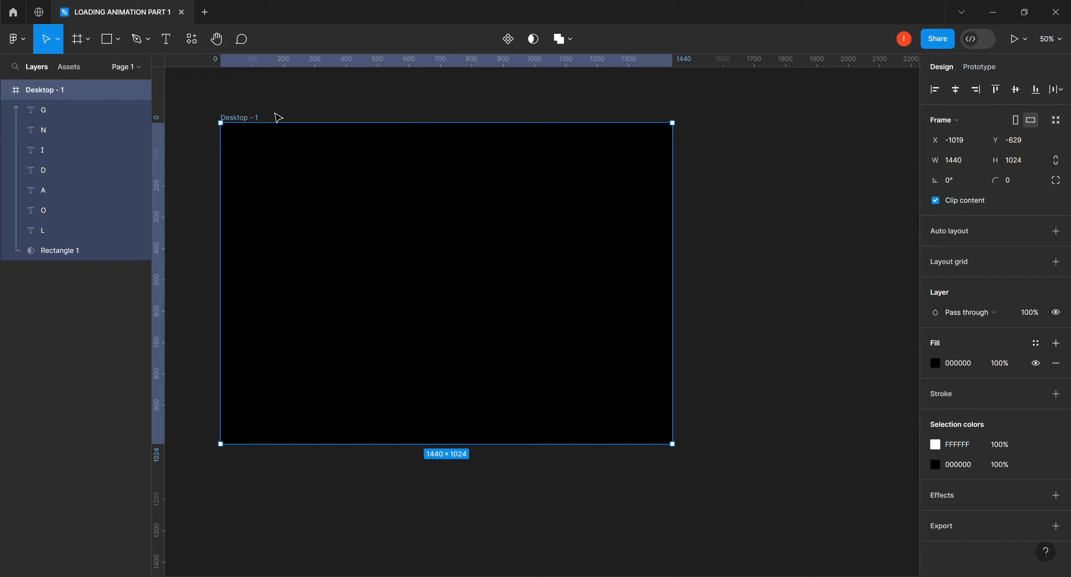
pyautogui.hotkey('ctrl', 'd')
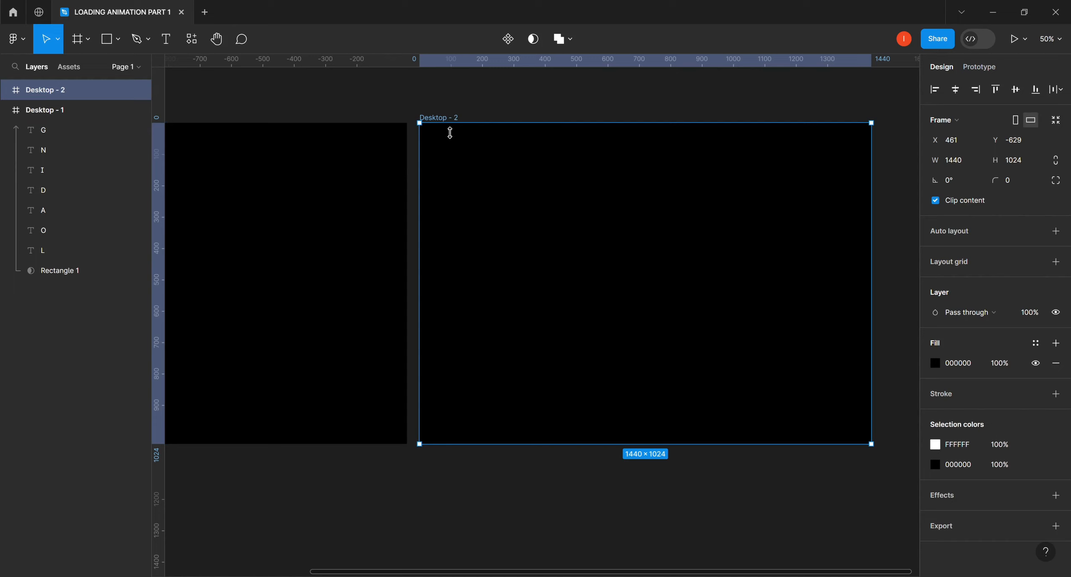
pyautogui.click(6, 90)
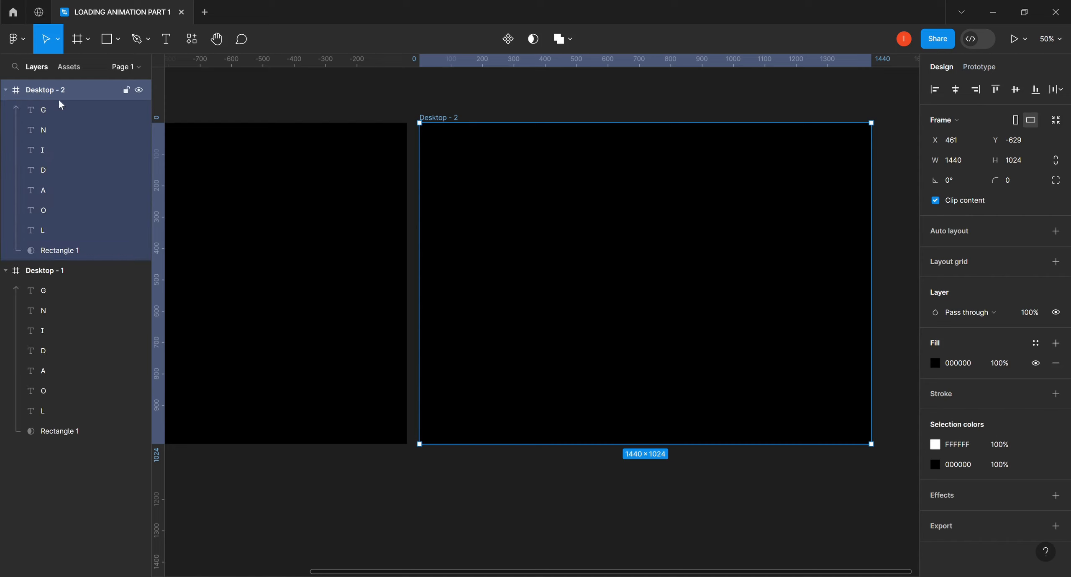
# Move the letter L in Desktop - 2 straight up into the mask area to Y 374.
pyautogui.click(48, 230)
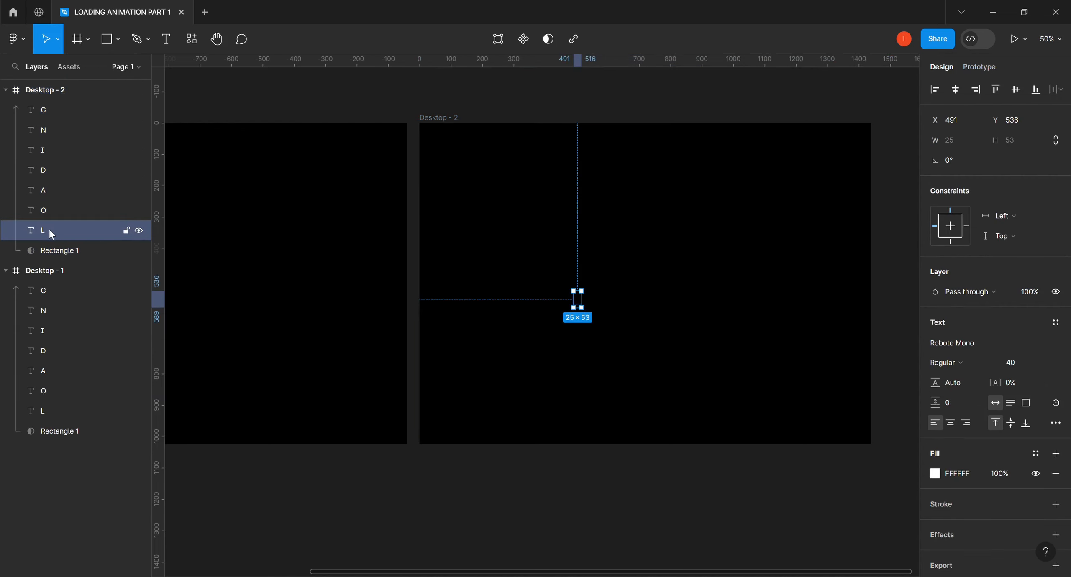
pyautogui.press('Up')
pyautogui.press('Up')
pyautogui.press('Up')
pyautogui.press('Up')
pyautogui.press('Up')
pyautogui.press('Up')
pyautogui.press('Up')
pyautogui.press('Up')
pyautogui.press('Up')
pyautogui.press('Up')
pyautogui.press('Up')
pyautogui.press('Up')
pyautogui.press('Up')
pyautogui.press('Up')
pyautogui.press('Up')
pyautogui.press('Up')
pyautogui.press('Up')
pyautogui.press('Up')
pyautogui.press('Up')
pyautogui.press('Up')
pyautogui.press('Up')
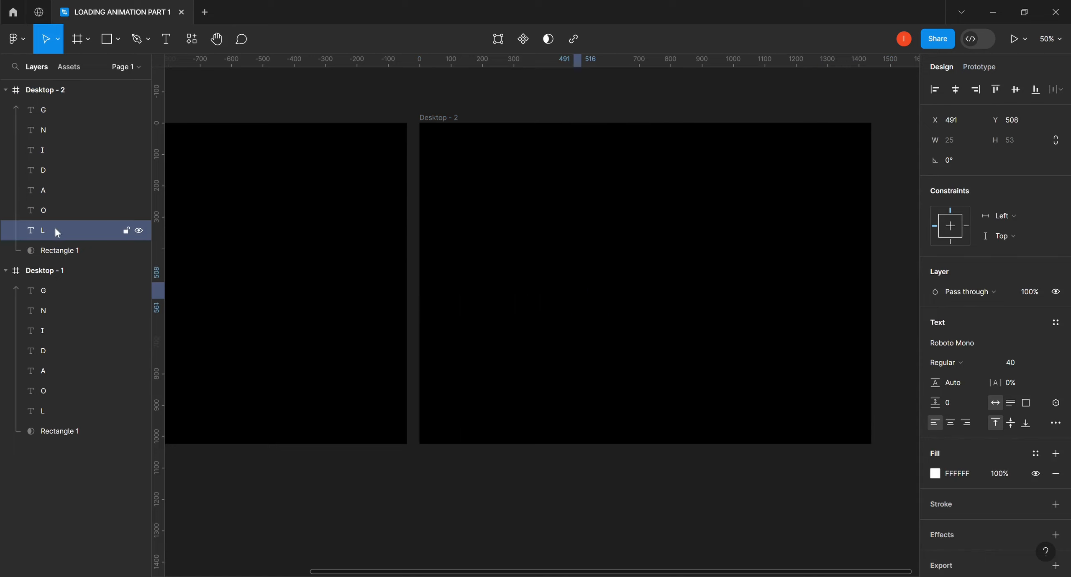
pyautogui.press('Up')
pyautogui.press('Up')
pyautogui.press('Up')
pyautogui.press('Up')
pyautogui.press('Up')
pyautogui.press('Up')
pyautogui.press('Up')
pyautogui.press('Up')
pyautogui.press('Up')
pyautogui.press('Up')
pyautogui.press('Up')
pyautogui.press('Up')
pyautogui.press('Up')
pyautogui.press('Up')
pyautogui.press('Up')
pyautogui.press('Up')
pyautogui.press('Up')
pyautogui.press('Up')
pyautogui.press('Up')
pyautogui.press('Up')
pyautogui.press('Up')
pyautogui.press('Up')
pyautogui.press('Up')
pyautogui.press('Up')
pyautogui.press('Up')
pyautogui.press('Up')
pyautogui.press('Up')
pyautogui.press('Up')
pyautogui.press('Up')
pyautogui.press('Up')
pyautogui.press('Up')
pyautogui.press('Up')
pyautogui.press('Up')
pyautogui.press('Up')
pyautogui.press('Up')
pyautogui.press('Up')
pyautogui.press('Up')
pyautogui.press('Up')
pyautogui.press('Up')
pyautogui.press('Up')
pyautogui.press('Up')
pyautogui.press('Up')
pyautogui.press('Up')
pyautogui.press('Up')
pyautogui.press('Up')
pyautogui.press('Up')
pyautogui.press('Up')
pyautogui.press('Up')
pyautogui.press('Up')
pyautogui.press('Up')
pyautogui.press('Up')
pyautogui.press('Up')
pyautogui.press('Up')
pyautogui.press('Up')
pyautogui.press('Up')
pyautogui.press('Up')
pyautogui.press('Up')
pyautogui.press('Up')
pyautogui.press('Up')
pyautogui.press('Up')
pyautogui.press('Up')
pyautogui.press('Up')
pyautogui.press('Up')
pyautogui.press('Up')
pyautogui.press('Up')
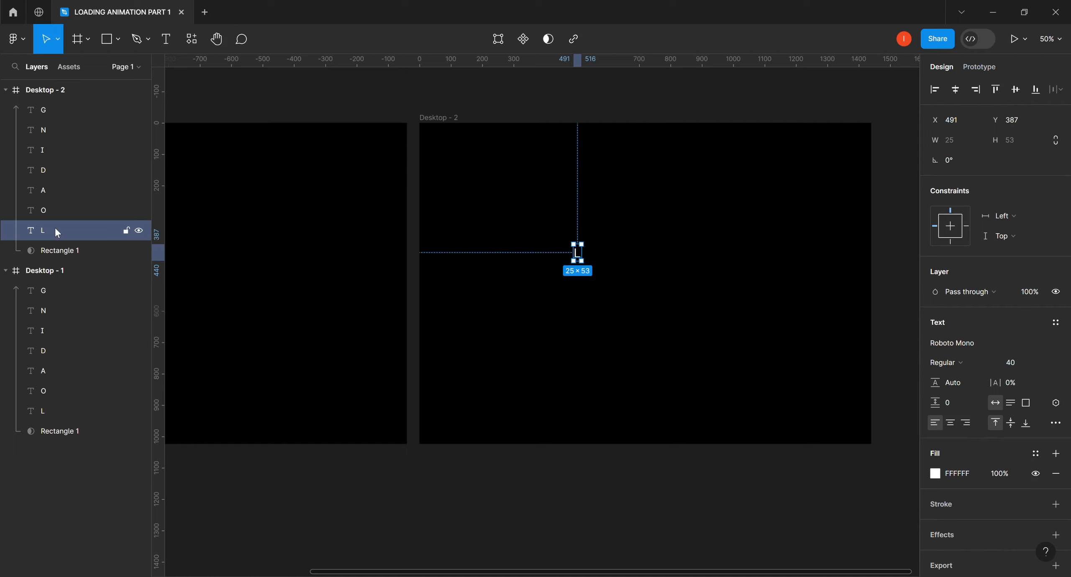
pyautogui.press('Up')
pyautogui.press('Up')
pyautogui.press('Up')
pyautogui.press('Up')
pyautogui.press('Up')
pyautogui.press('Up')
pyautogui.press('Up')
pyautogui.press('Up')
pyautogui.press('Up')
pyautogui.press('Up')
pyautogui.press('Up')
pyautogui.press('Up')
pyautogui.press('Up')
pyautogui.press('Up')
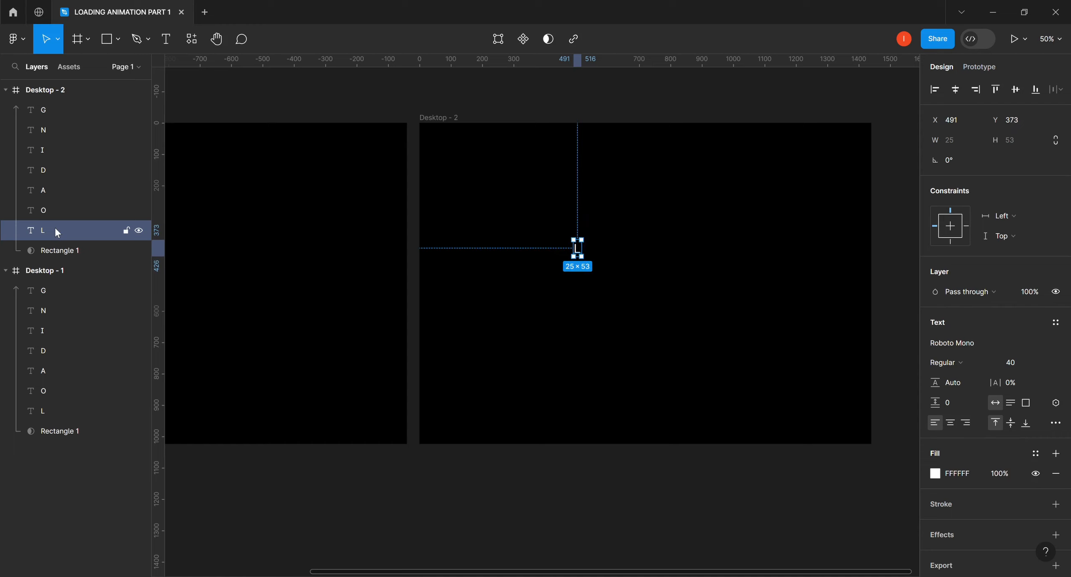
pyautogui.press('Down')
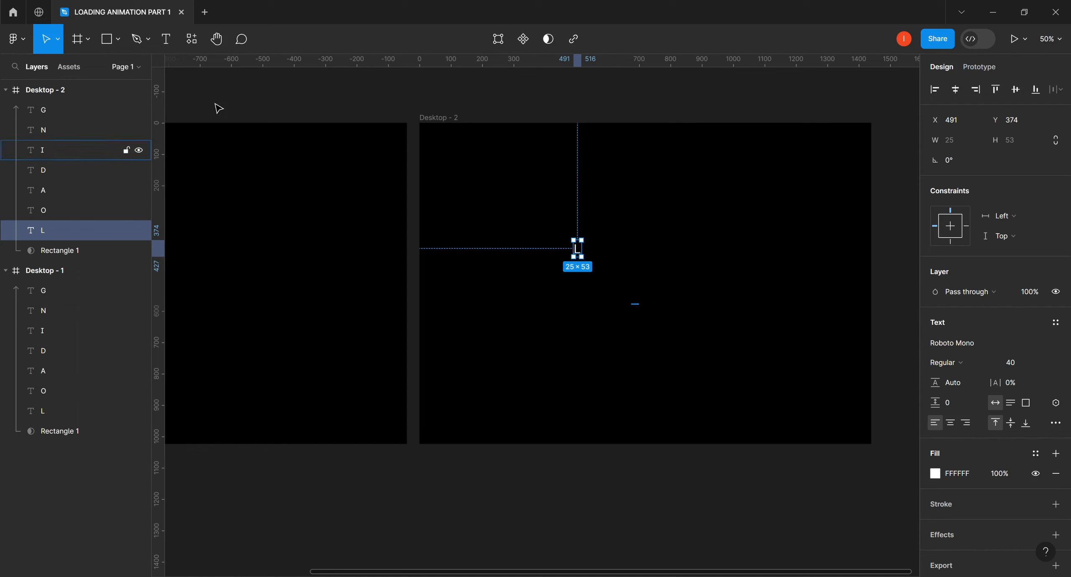
# Duplicate the Desktop - 2 frame as a third frame and expand the copy's layers.
pyautogui.click(453, 124)
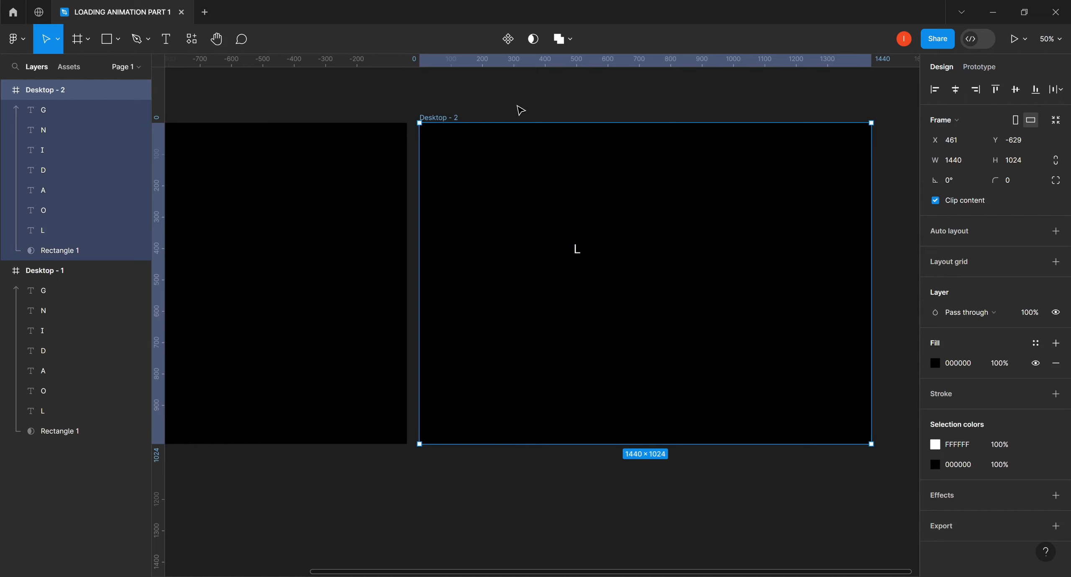
pyautogui.hotkey('ctrl', 'd')
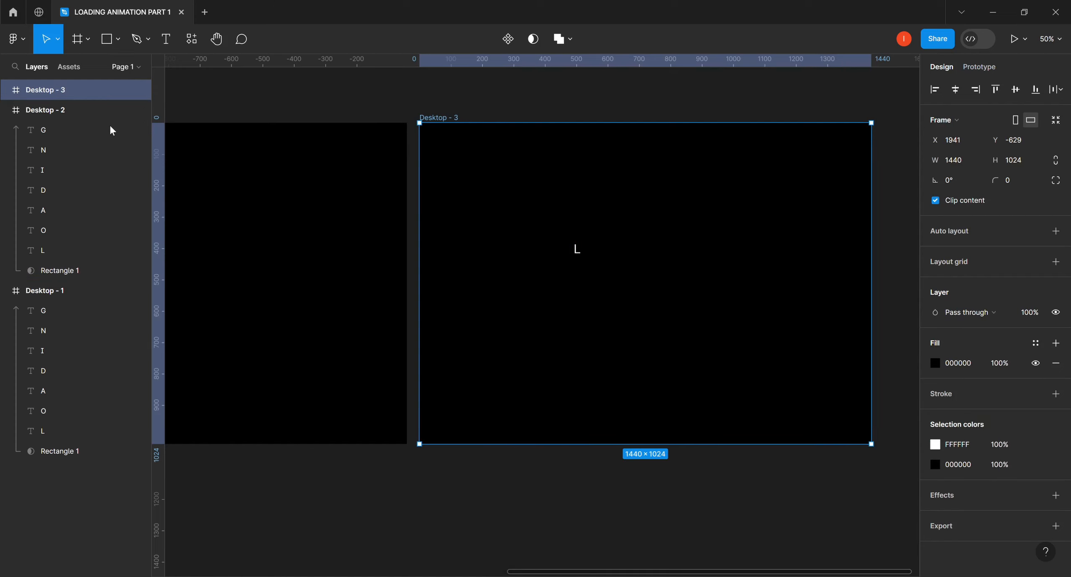
pyautogui.click(5, 90)
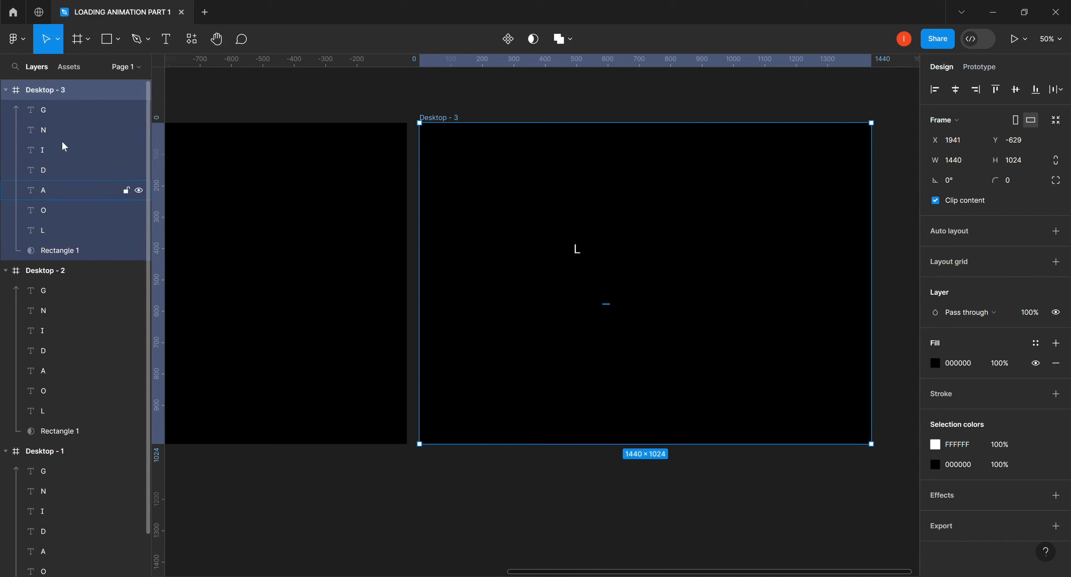
# Move the letter O in Desktop - 3 straight up into the mask area to Y 374, level with the L.
pyautogui.click(54, 213)
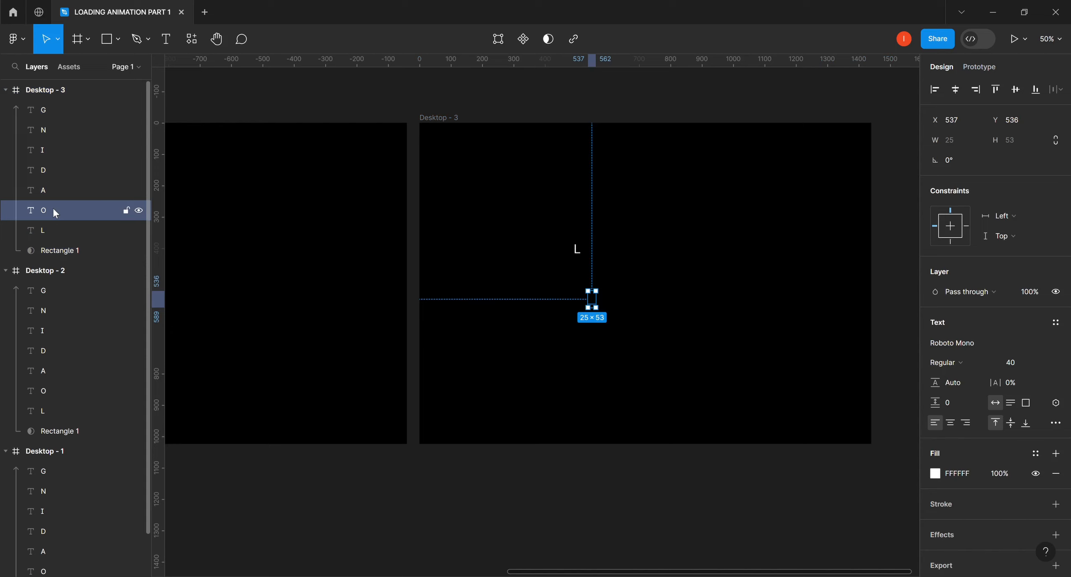
pyautogui.press('Up')
pyautogui.press('Up')
pyautogui.press('Up')
pyautogui.press('Up')
pyautogui.press('Up')
pyautogui.press('Up')
pyautogui.press('Up')
pyautogui.press('Up')
pyautogui.press('Up')
pyautogui.press('Up')
pyautogui.press('Up')
pyautogui.press('Up')
pyautogui.press('Up')
pyautogui.press('Up')
pyautogui.press('Up')
pyautogui.press('Up')
pyautogui.press('Up')
pyautogui.press('Up')
pyautogui.press('Up')
pyautogui.press('Up')
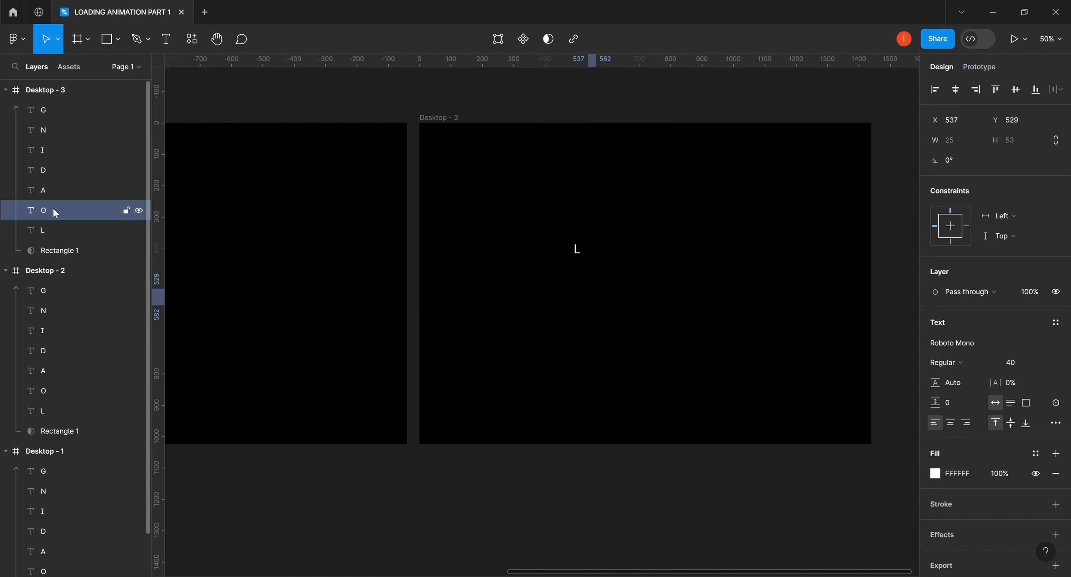
pyautogui.press('Up')
pyautogui.press('Up')
pyautogui.press('Up')
pyautogui.press('Up')
pyautogui.press('Up')
pyautogui.press('Up')
pyautogui.press('Up')
pyautogui.press('Up')
pyautogui.press('Up')
pyautogui.press('Up')
pyautogui.press('Up')
pyautogui.press('Up')
pyautogui.press('Up')
pyautogui.press('Up')
pyautogui.press('Up')
pyautogui.press('Up')
pyautogui.press('Up')
pyautogui.press('Up')
pyautogui.press('Up')
pyautogui.press('Up')
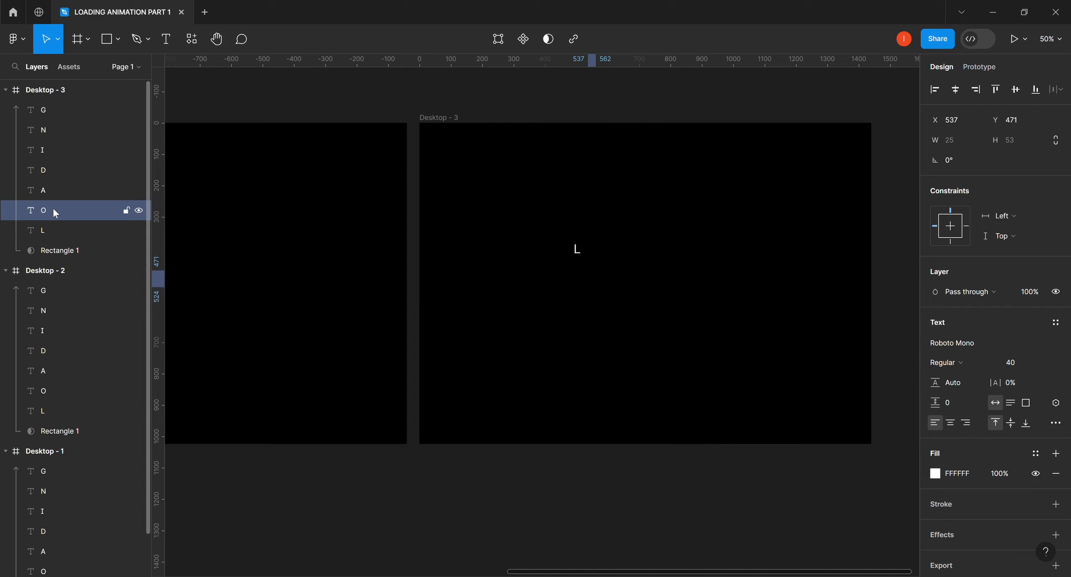
pyautogui.press('Up')
pyautogui.press('Up')
pyautogui.press('Up')
pyautogui.press('Up')
pyautogui.press('Up')
pyautogui.press('Up')
pyautogui.press('Up')
pyautogui.press('Up')
pyautogui.press('Up')
pyautogui.press('Up')
pyautogui.press('Up')
pyautogui.press('Up')
pyautogui.press('Up')
pyautogui.press('Up')
pyautogui.press('Up')
pyautogui.press('Up')
pyautogui.press('Up')
pyautogui.press('Up')
pyautogui.press('Up')
pyautogui.press('Up')
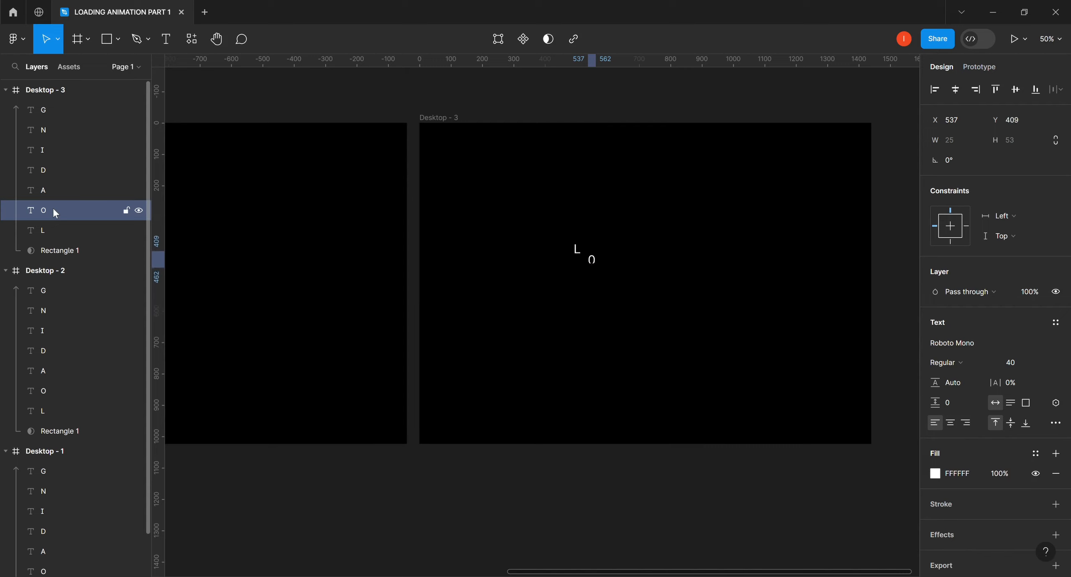
pyautogui.press('Up')
pyautogui.press('Up')
pyautogui.press('Up')
pyautogui.press('Up')
pyautogui.press('Up')
pyautogui.press('Up')
pyautogui.press('Up')
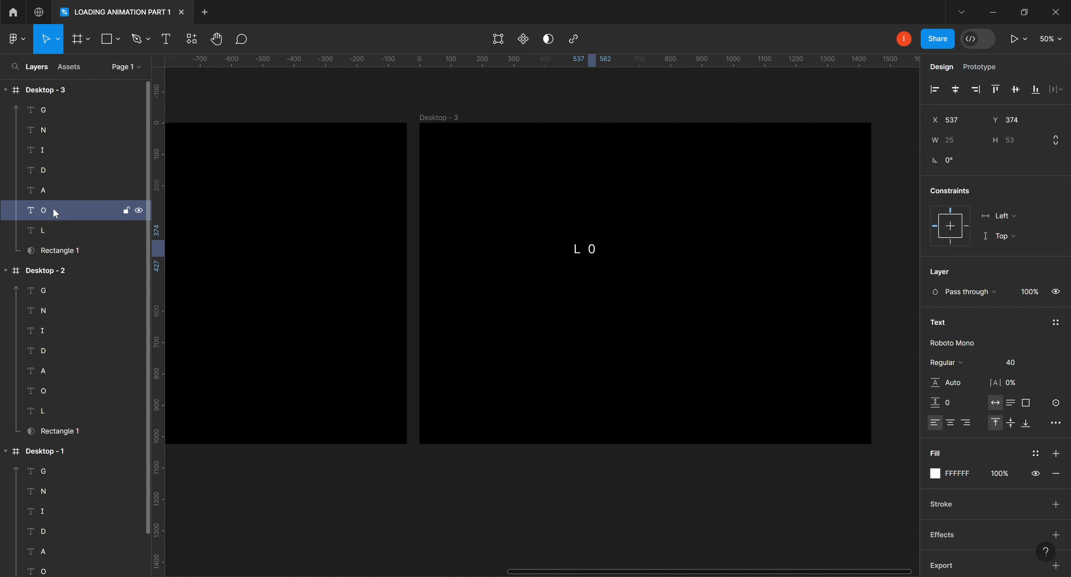
# Duplicate the Desktop - 3 frame as a fourth frame and expand the copy's layers.
pyautogui.press('Escape')
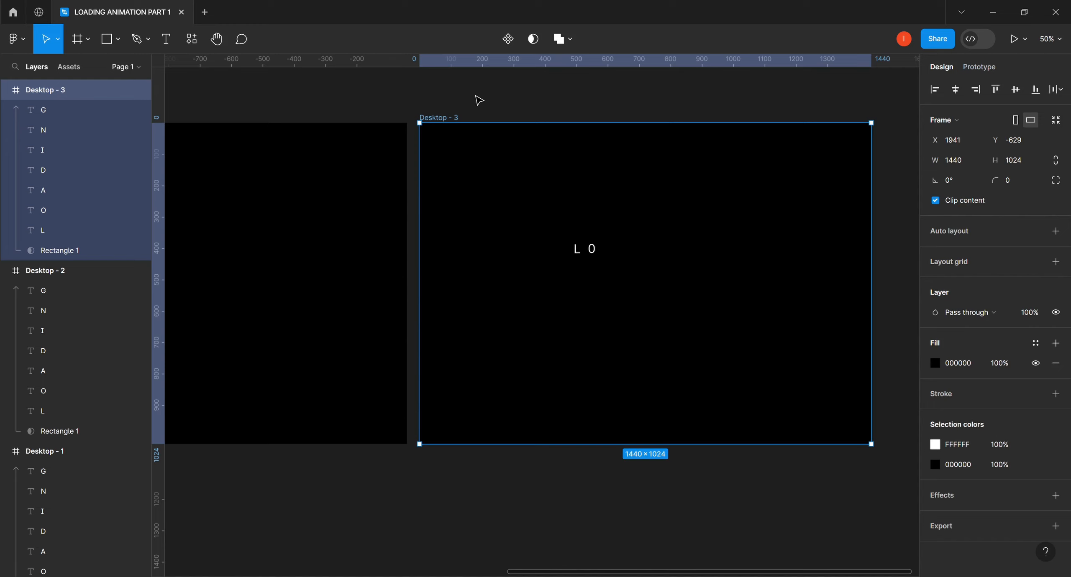
pyautogui.hotkey('ctrl', 'd')
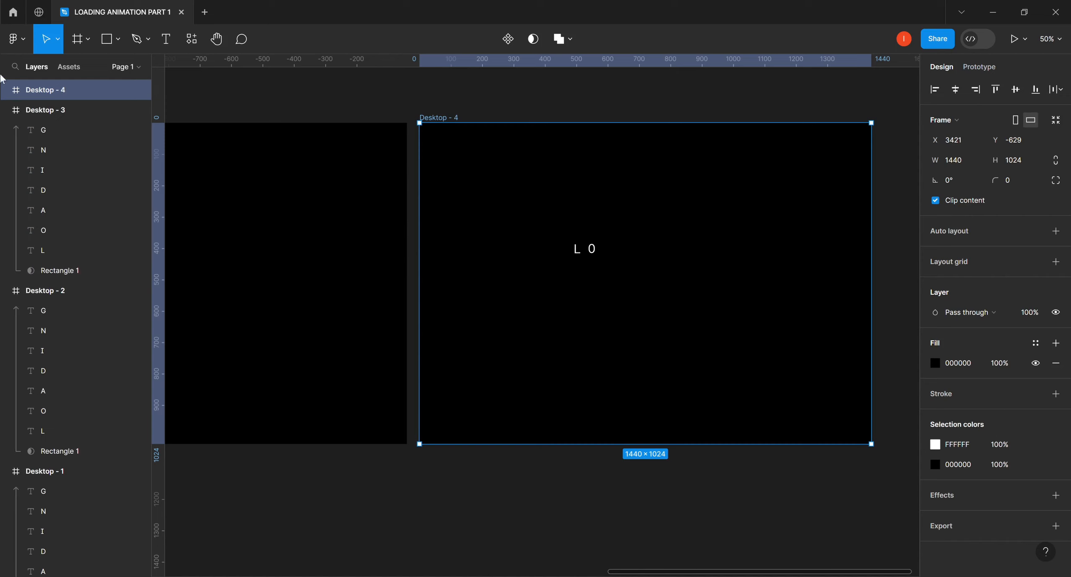
pyautogui.click(6, 90)
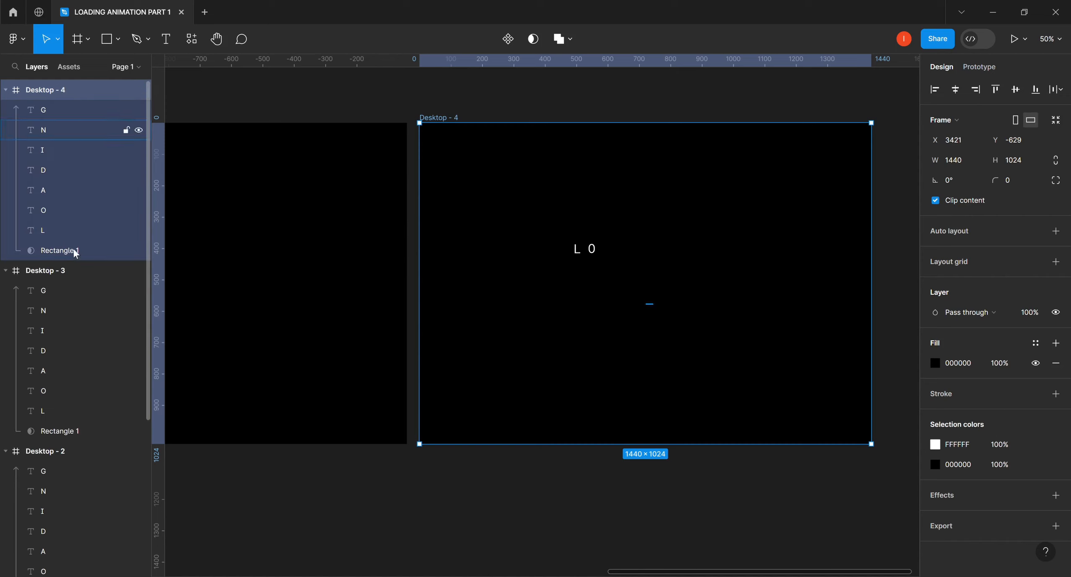
# Move the letter A in Desktop - 4 straight up into the mask area to Y 371, beside the L and O.
pyautogui.click(44, 190)
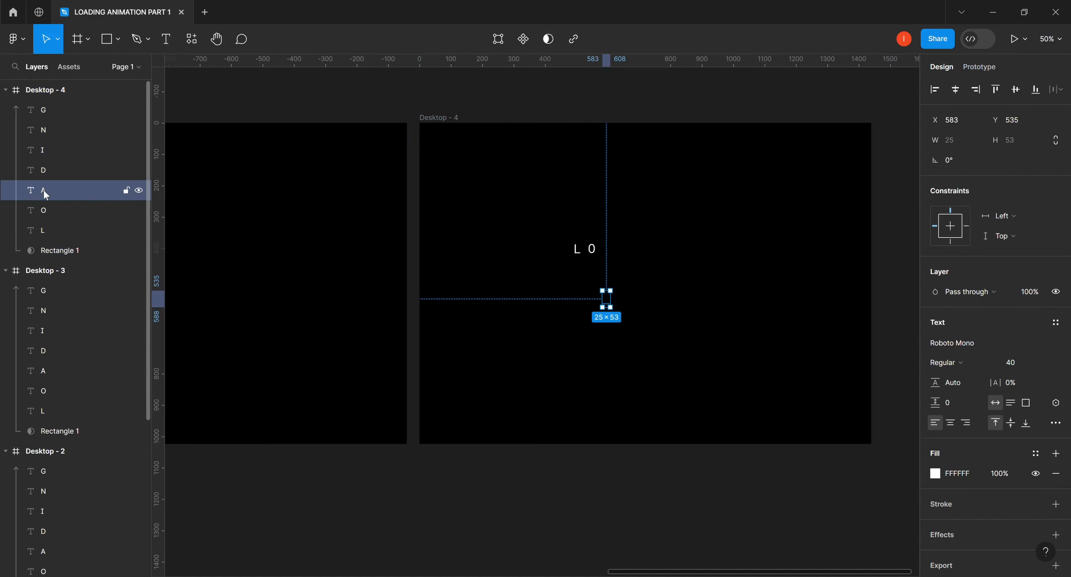
pyautogui.press('Up')
pyautogui.press('Up')
pyautogui.press('Up')
pyautogui.press('Up')
pyautogui.press('Up')
pyautogui.press('Up')
pyautogui.press('Up')
pyautogui.press('Up')
pyautogui.press('Up')
pyautogui.press('Up')
pyautogui.press('Up')
pyautogui.press('Up')
pyautogui.press('Up')
pyautogui.press('Up')
pyautogui.press('Up')
pyautogui.press('Up')
pyautogui.press('Up')
pyautogui.press('Up')
pyautogui.press('Up')
pyautogui.press('Up')
pyautogui.press('Up')
pyautogui.press('Up')
pyautogui.press('Up')
pyautogui.press('Up')
pyautogui.press('Up')
pyautogui.press('Up')
pyautogui.press('Up')
pyautogui.press('Up')
pyautogui.press('Up')
pyautogui.press('Up')
pyautogui.press('Up')
pyautogui.press('Up')
pyautogui.press('Up')
pyautogui.press('Up')
pyautogui.press('Up')
pyautogui.press('Up')
pyautogui.press('Up')
pyautogui.press('Up')
pyautogui.press('Up')
pyautogui.press('Up')
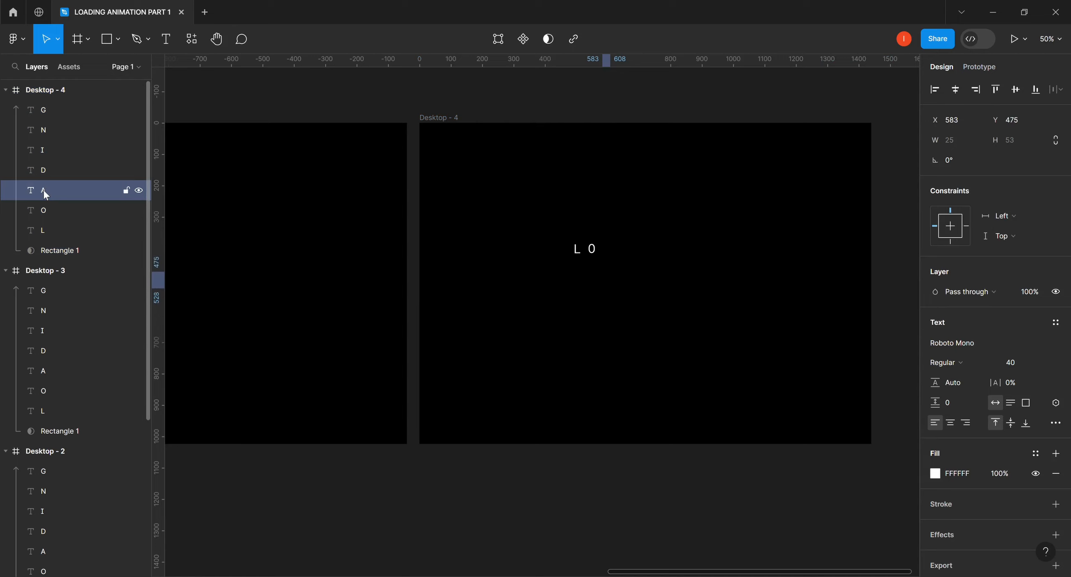
pyautogui.press('Up')
pyautogui.press('Up')
pyautogui.press('Up')
pyautogui.press('Up')
pyautogui.press('Up')
pyautogui.press('Up')
pyautogui.press('Up')
pyautogui.press('Up')
pyautogui.press('Up')
pyautogui.press('Up')
pyautogui.press('Up')
pyautogui.press('Up')
pyautogui.press('Up')
pyautogui.press('Up')
pyautogui.press('Up')
pyautogui.press('Up')
pyautogui.press('Up')
pyautogui.press('Up')
pyautogui.press('Up')
pyautogui.press('Up')
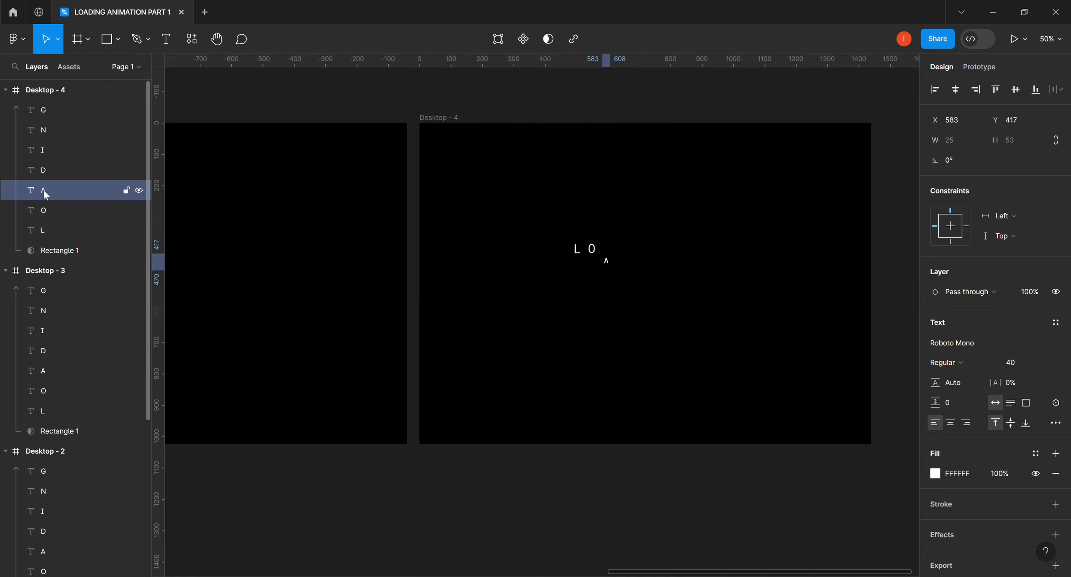
pyautogui.press('Up')
pyautogui.press('Up')
pyautogui.press('Up')
pyautogui.press('Up')
pyautogui.press('Up')
pyautogui.press('Up')
pyautogui.press('Up')
pyautogui.press('Up')
pyautogui.press('Up')
pyautogui.press('Up')
pyautogui.press('Up')
pyautogui.press('Up')
pyautogui.press('Up')
pyautogui.press('Up')
pyautogui.press('Up')
pyautogui.press('Up')
pyautogui.press('Up')
pyautogui.press('Up')
pyautogui.press('Up')
pyautogui.press('Up')
pyautogui.press('Up')
pyautogui.press('Up')
pyautogui.press('Up')
pyautogui.press('Up')
pyautogui.press('Up')
pyautogui.press('Up')
pyautogui.press('Up')
pyautogui.press('Up')
pyautogui.press('Up')
pyautogui.press('Down')
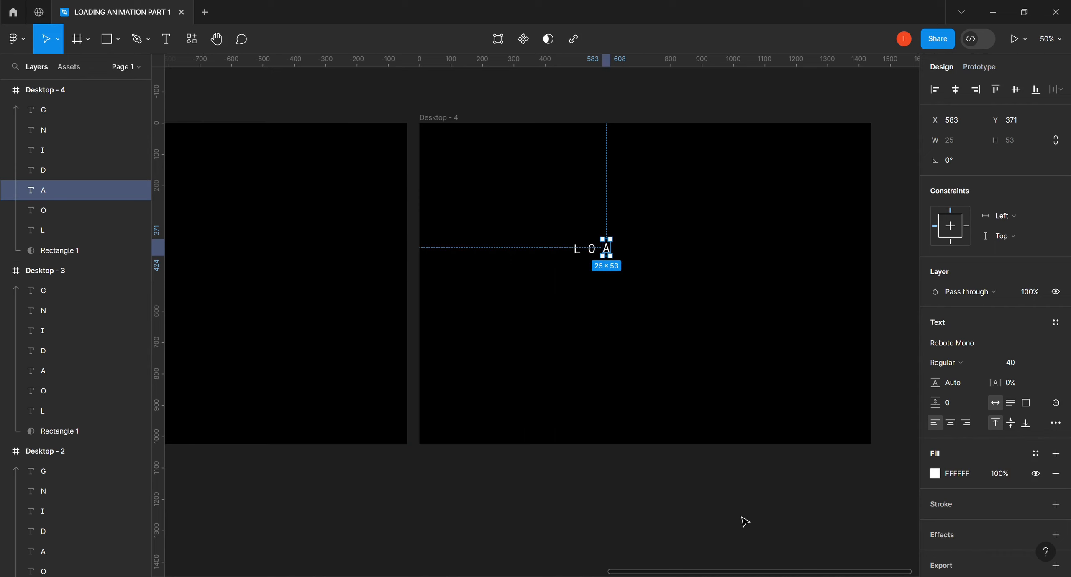
# Duplicate the Desktop - 4 frame as a fifth frame and move the copy's letter D straight up to Y 372.
pyautogui.click(456, 119)
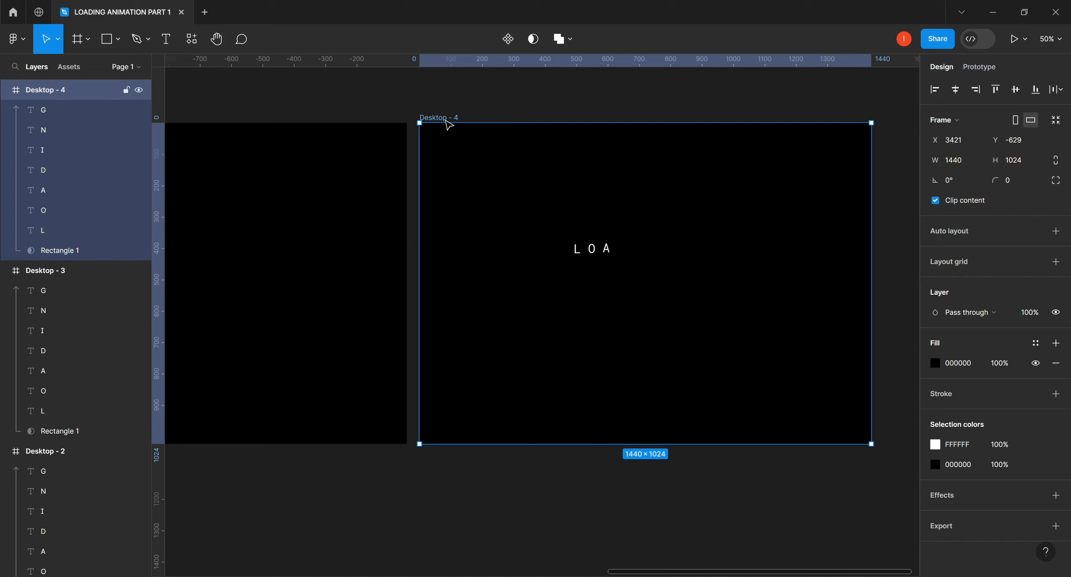
pyautogui.hotkey('ctrl', 'd')
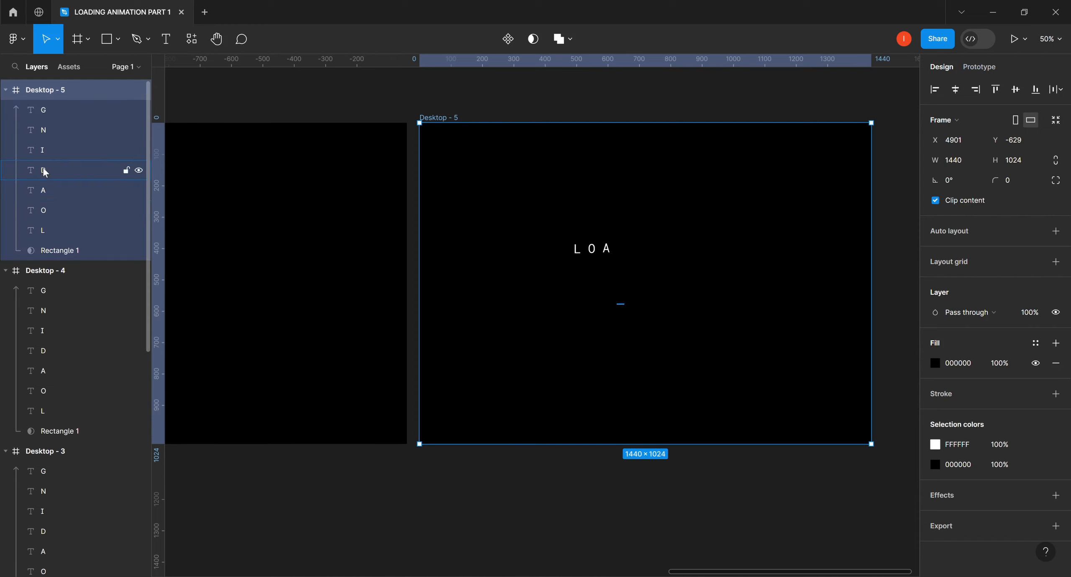
pyautogui.click(44, 170)
pyautogui.hotkey('shift', 'Up')
pyautogui.hotkey('shift', 'Up')
pyautogui.hotkey('shift', 'Up')
pyautogui.hotkey('shift', 'Up')
pyautogui.hotkey('shift', 'Up')
pyautogui.hotkey('shift', 'Up')
pyautogui.hotkey('shift', 'Up')
pyautogui.hotkey('shift', 'Up')
pyautogui.hotkey('shift', 'Up')
pyautogui.hotkey('shift', 'Up')
pyautogui.hotkey('shift', 'Up')
pyautogui.press('Up')
pyautogui.press('Up')
pyautogui.press('Up')
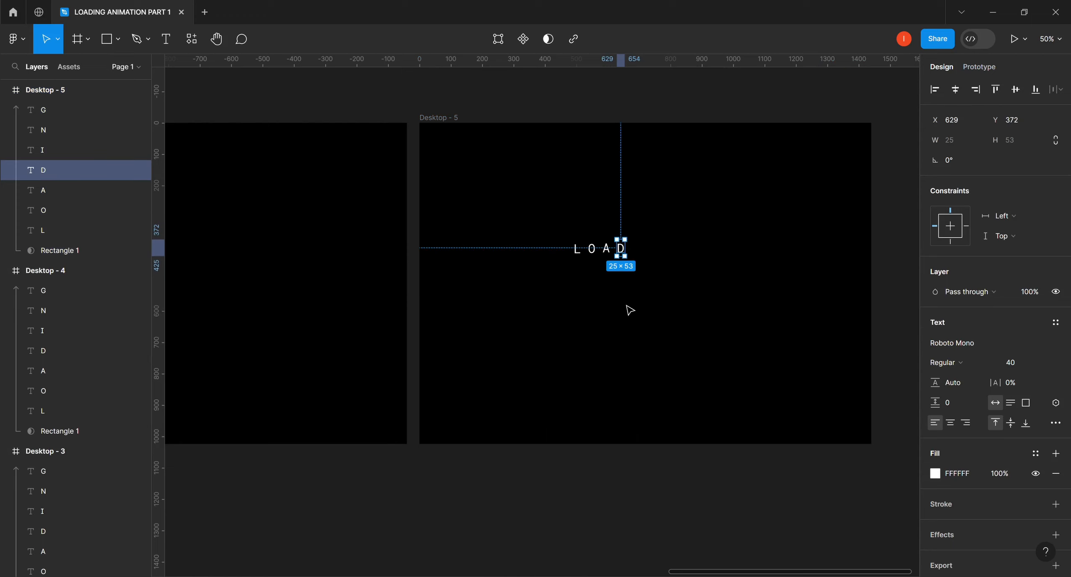
# Duplicate the Desktop - 5 frame as a sixth frame and move the copy's letter I straight up to Y 371.
pyautogui.click(450, 119)
pyautogui.hotkey('ctrl', 'd')
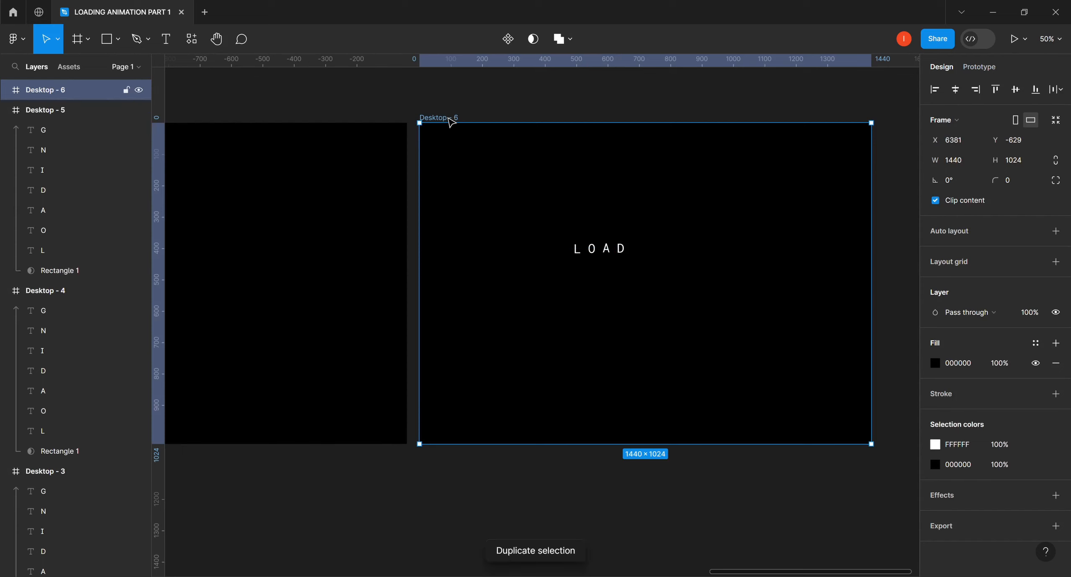
pyautogui.click(56, 156)
pyautogui.hotkey('shift', 'Up')
pyautogui.hotkey('shift', 'Up')
pyautogui.hotkey('shift', 'Up')
pyautogui.hotkey('shift', 'Up')
pyautogui.hotkey('shift', 'Up')
pyautogui.hotkey('shift', 'Up')
pyautogui.hotkey('shift', 'Up')
pyautogui.hotkey('shift', 'Up')
pyautogui.hotkey('shift', 'Up')
pyautogui.hotkey('shift', 'Up')
pyautogui.hotkey('shift', 'Up')
pyautogui.hotkey('shift', 'Up')
pyautogui.hotkey('shift', 'Up')
pyautogui.hotkey('shift', 'Up')
pyautogui.hotkey('shift', 'Up')
pyautogui.hotkey('shift', 'Up')
pyautogui.hotkey('shift', 'Up')
pyautogui.hotkey('shift', 'Up')
pyautogui.hotkey('shift', 'Up')
pyautogui.hotkey('shift', 'Up')
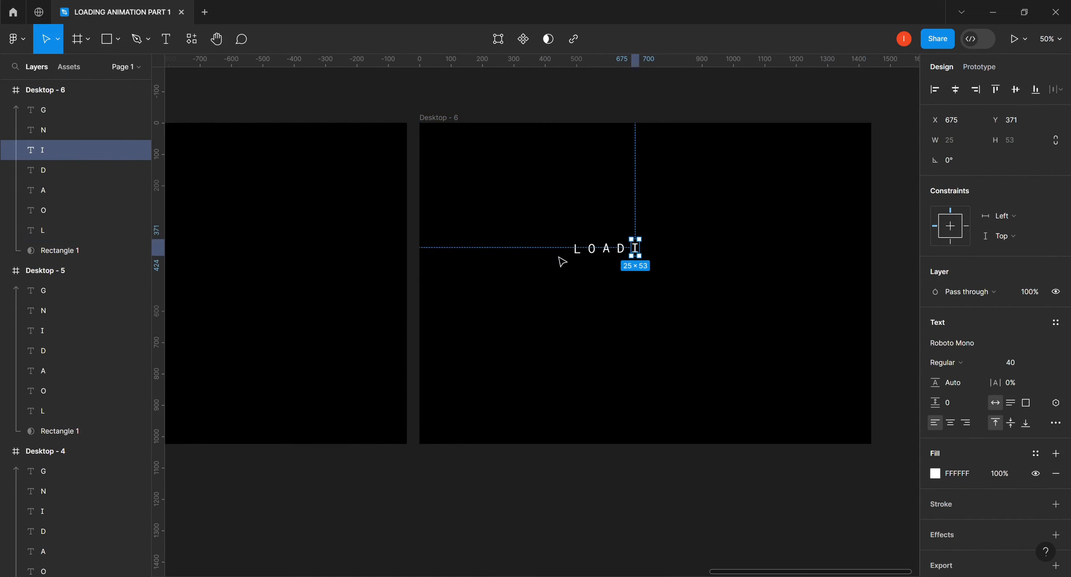
# Duplicate the Desktop - 6 frame as a seventh frame and move the copy's letter N straight up to Y 373.
pyautogui.click(19, 92)
pyautogui.hotkey('ctrl', 'd')
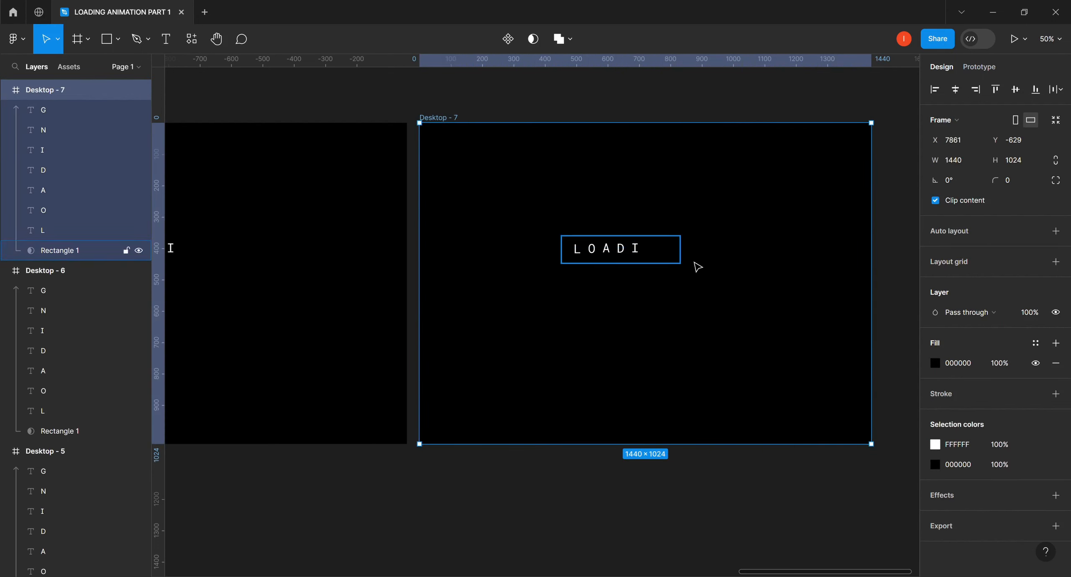
pyautogui.click(46, 131)
pyautogui.hotkey('shift', 'Up')
pyautogui.hotkey('shift', 'Up')
pyautogui.hotkey('shift', 'Up')
pyautogui.hotkey('shift', 'Up')
pyautogui.hotkey('shift', 'Up')
pyautogui.hotkey('shift', 'Up')
pyautogui.hotkey('shift', 'Up')
pyautogui.hotkey('shift', 'Up')
pyautogui.hotkey('shift', 'Up')
pyautogui.hotkey('shift', 'Up')
pyautogui.hotkey('shift', 'Up')
pyautogui.hotkey('shift', 'Up')
pyautogui.hotkey('shift', 'Up')
pyautogui.hotkey('shift', 'Up')
pyautogui.hotkey('shift', 'Up')
pyautogui.hotkey('shift', 'Up')
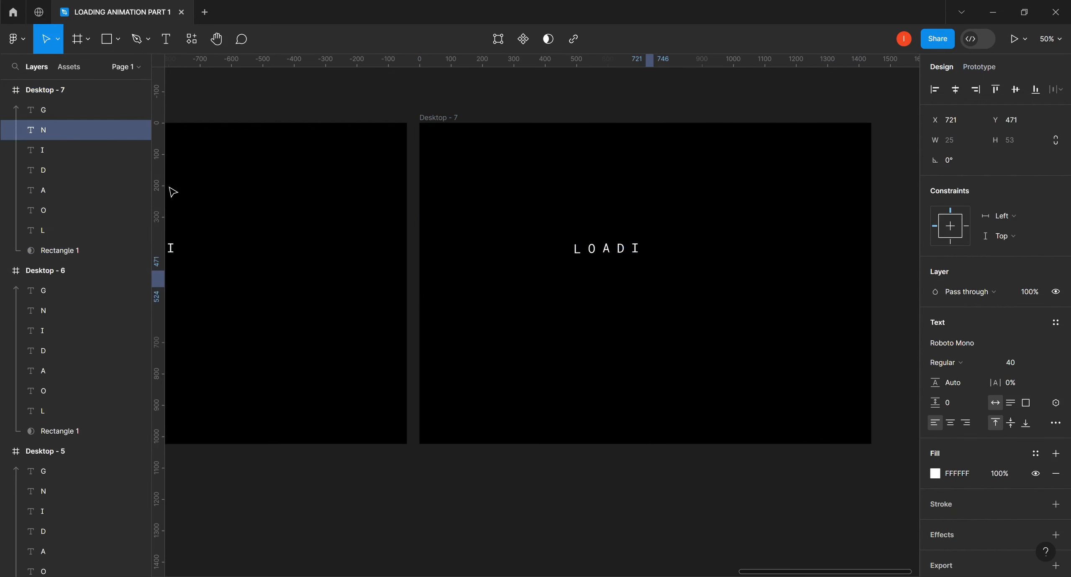
pyautogui.press('Up')
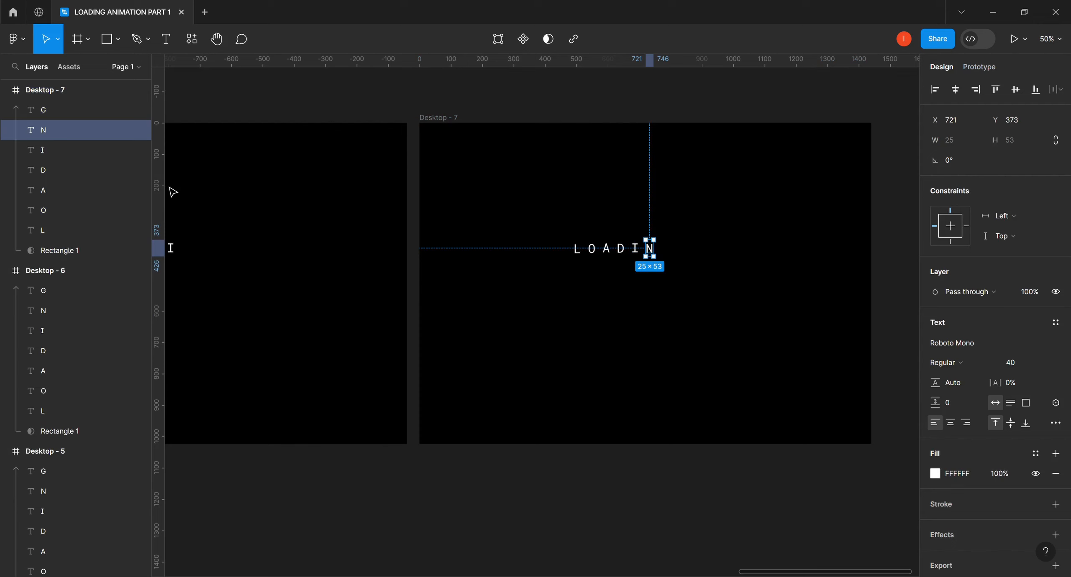
# Duplicate the Desktop - 7 frame as an eighth frame and move the copy's letter G straight up to Y 373.
pyautogui.click(442, 119)
pyautogui.hotkey('ctrl', 'd')
pyautogui.click(42, 109)
pyautogui.hotkey('shift', 'Up')
pyautogui.hotkey('shift', 'Up')
pyautogui.hotkey('shift', 'Up')
pyautogui.hotkey('shift', 'Up')
pyautogui.hotkey('shift', 'Up')
pyautogui.hotkey('shift', 'Up')
pyautogui.hotkey('shift', 'Up')
pyautogui.hotkey('shift', 'Up')
pyautogui.hotkey('shift', 'Up')
pyautogui.hotkey('shift', 'Up')
pyautogui.hotkey('shift', 'Up')
pyautogui.hotkey('shift', 'Up')
pyautogui.hotkey('shift', 'Up')
pyautogui.hotkey('shift', 'Up')
pyautogui.hotkey('shift', 'Up')
pyautogui.hotkey('shift', 'Up')
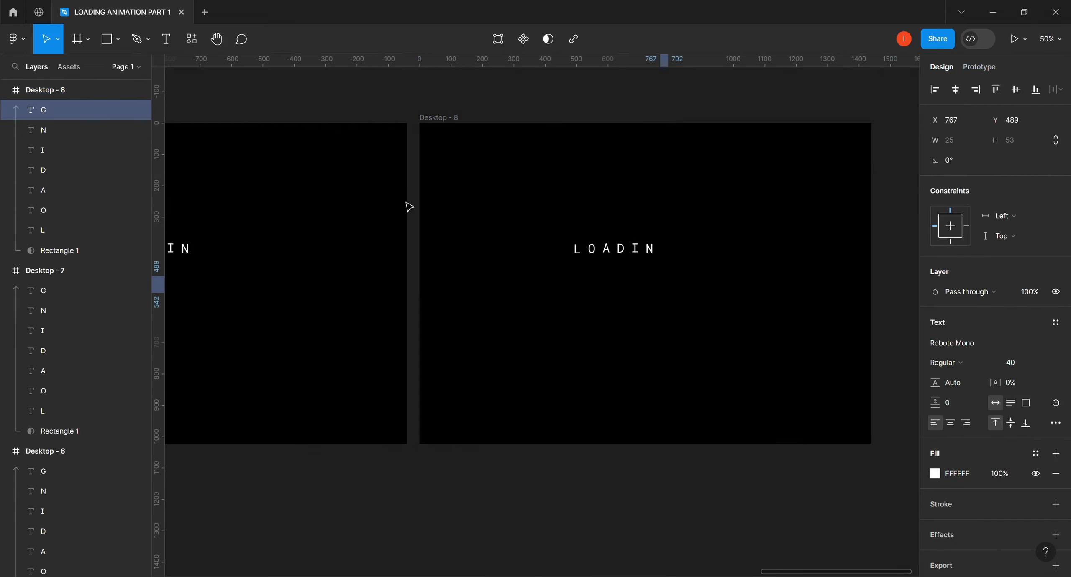
pyautogui.press('Up')
pyautogui.press('Up')
pyautogui.press('Up')
pyautogui.press('Up')
pyautogui.press('Up')
pyautogui.press('Up')
pyautogui.press('Up')
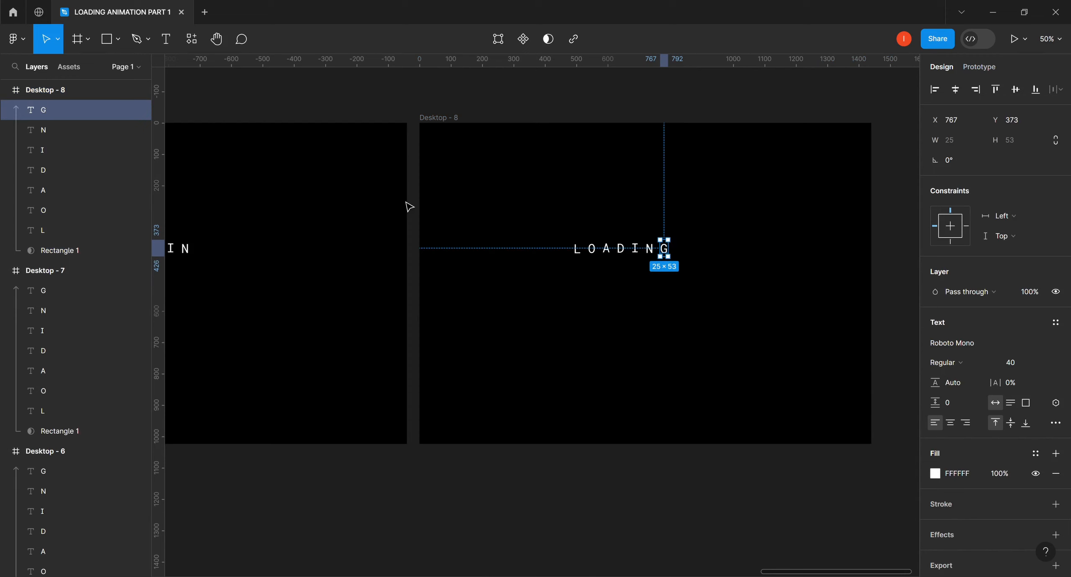
pyautogui.click(467, 144)
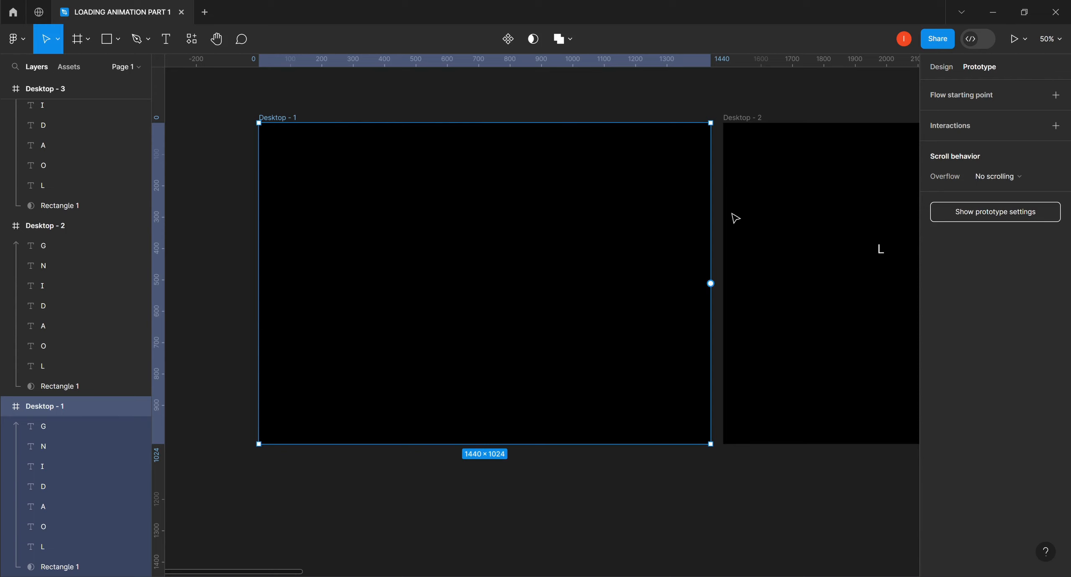
# Connect Desktop - 1 to Desktop - 2 with a prototype interaction triggered after a delay of 200 ms.
pyautogui.moveTo(710, 284); pyautogui.dragTo(746, 291)
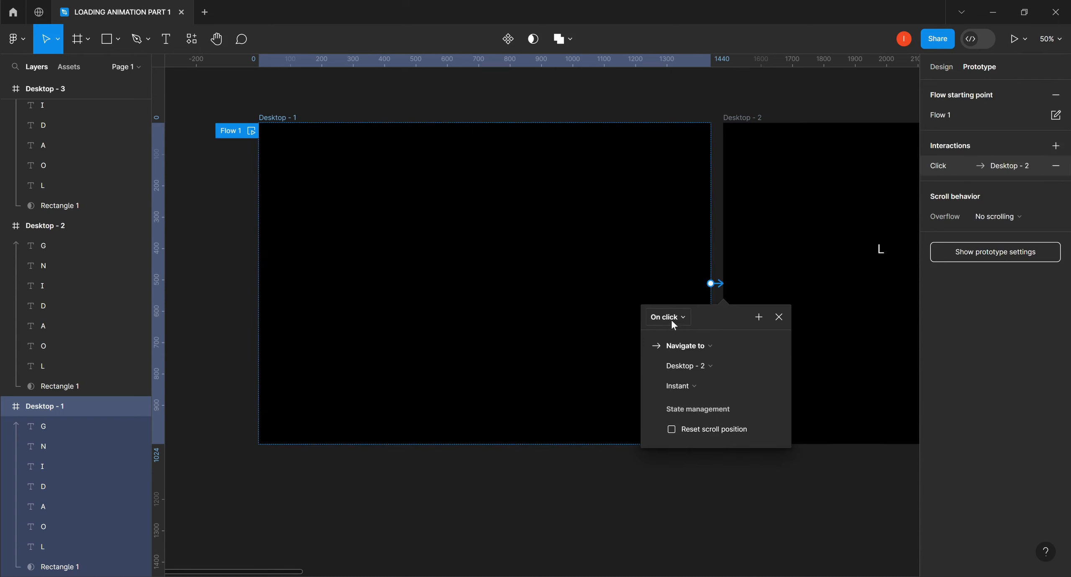
pyautogui.click(685, 317)
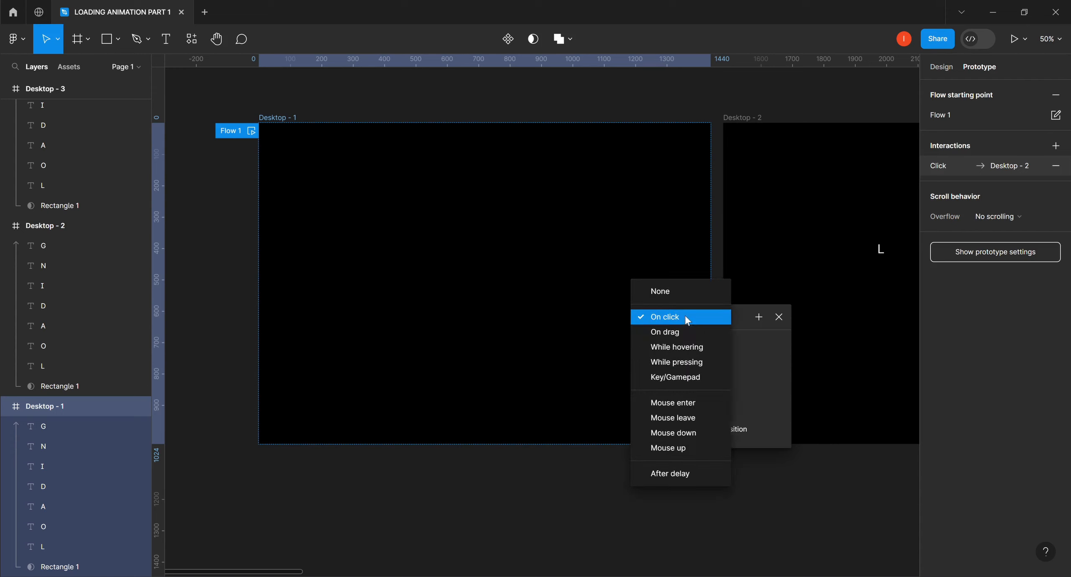
pyautogui.click(666, 475)
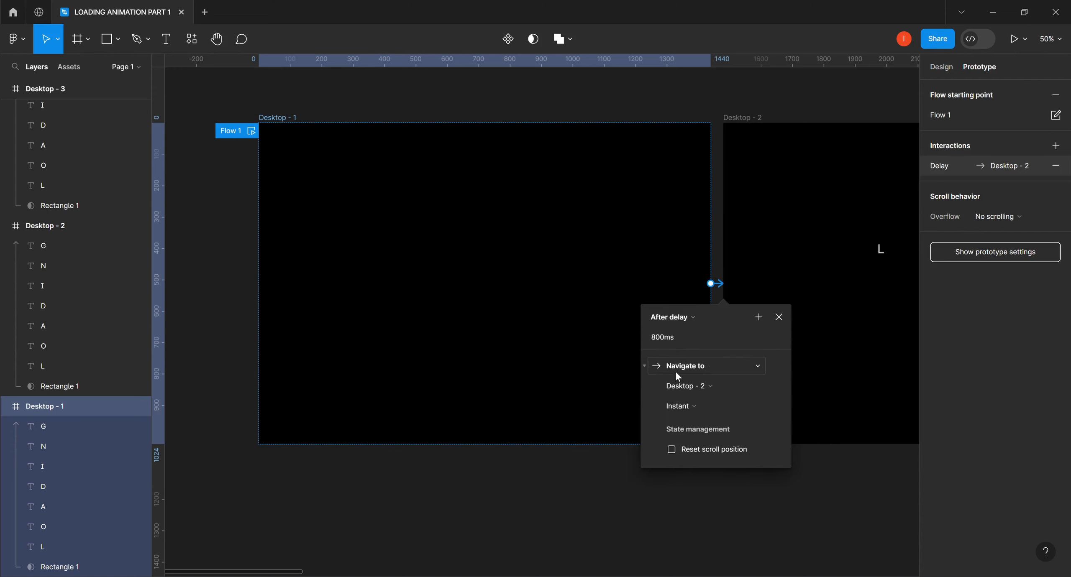
pyautogui.click(660, 338)
# Set the Desktop - 1 to Desktop - 2 transition to Smart animate with Ease in and out easing.
pyautogui.click(771, 408)
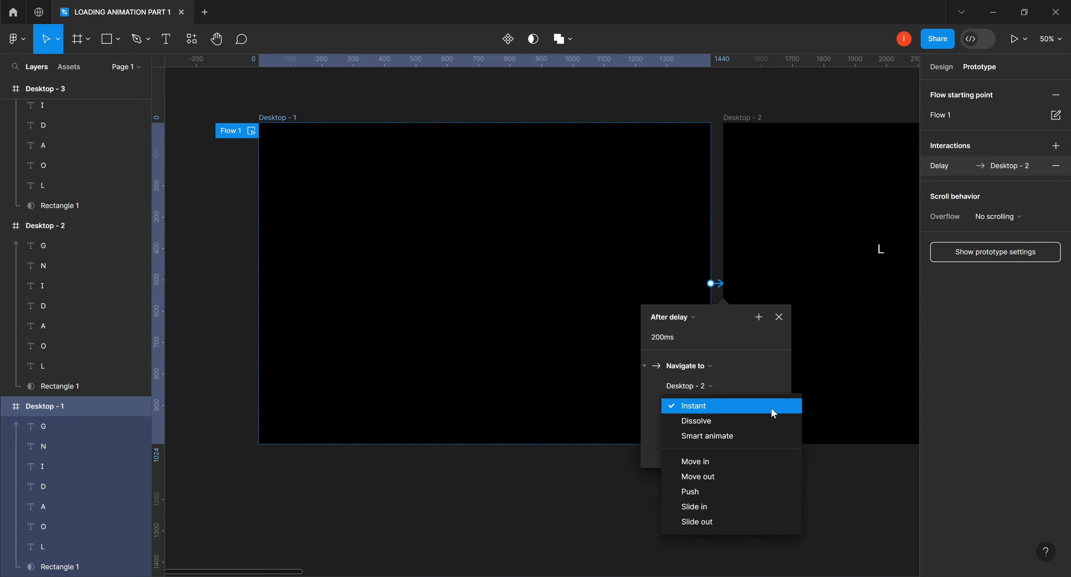
pyautogui.click(724, 437)
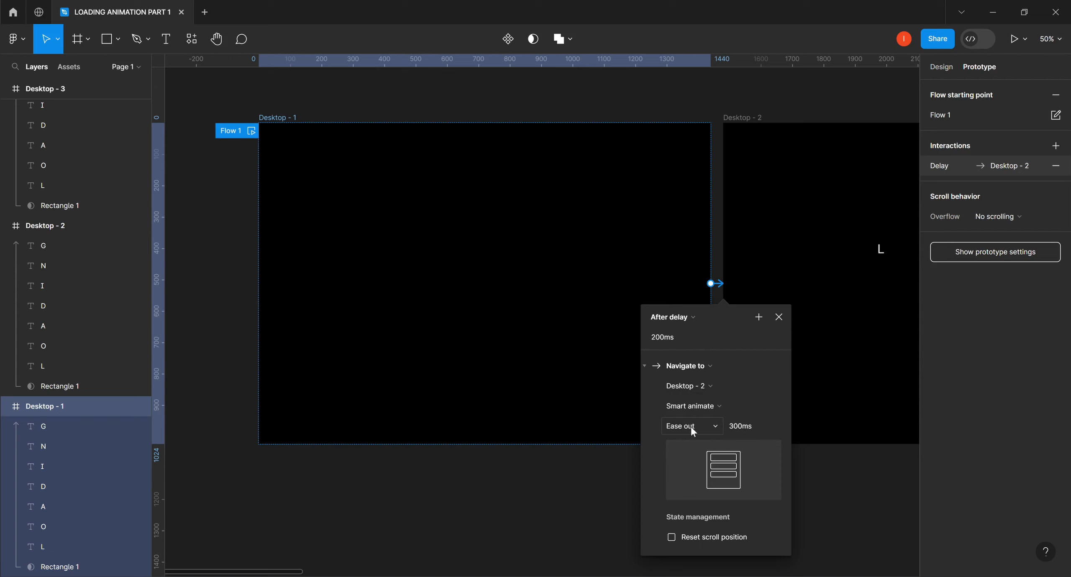
pyautogui.click(716, 427)
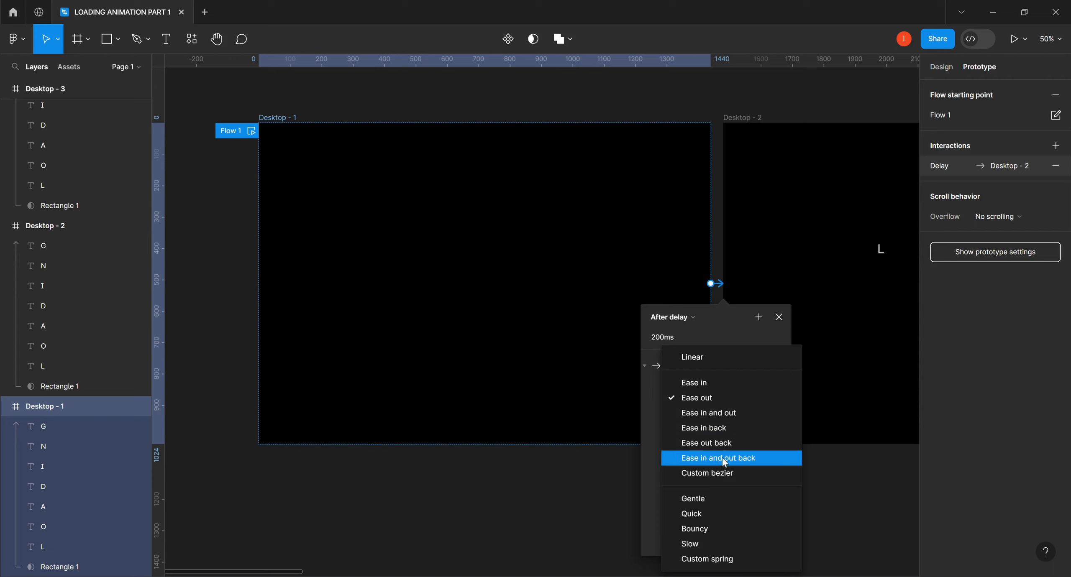
pyautogui.click(714, 414)
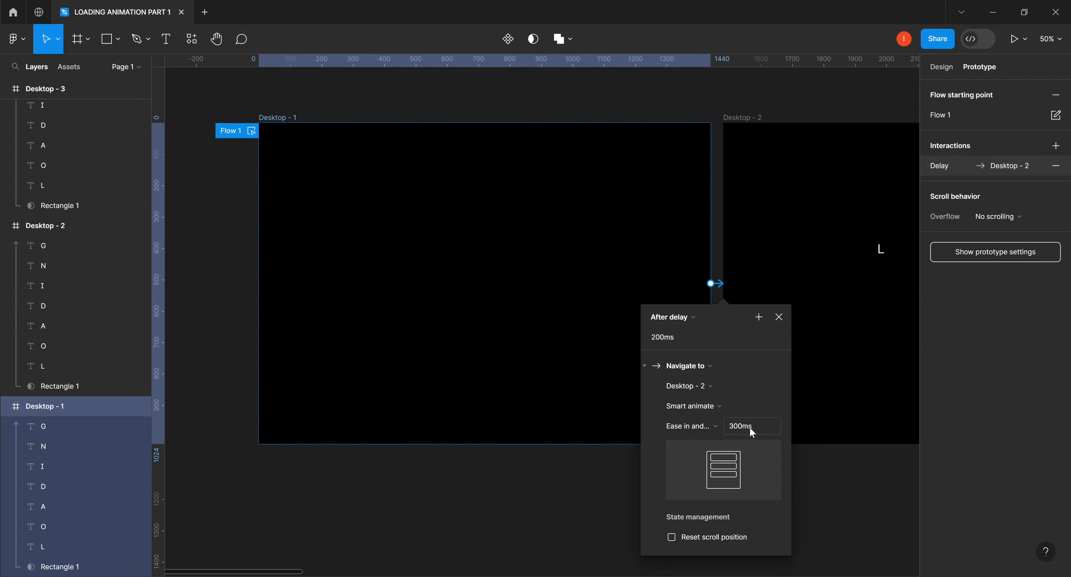
pyautogui.click(715, 425)
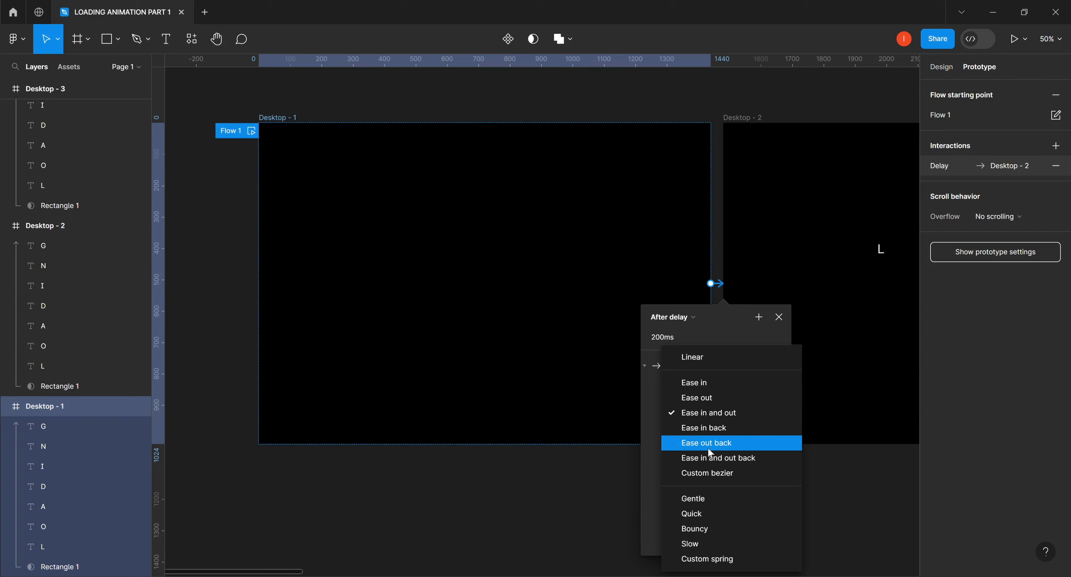
pyautogui.click(719, 412)
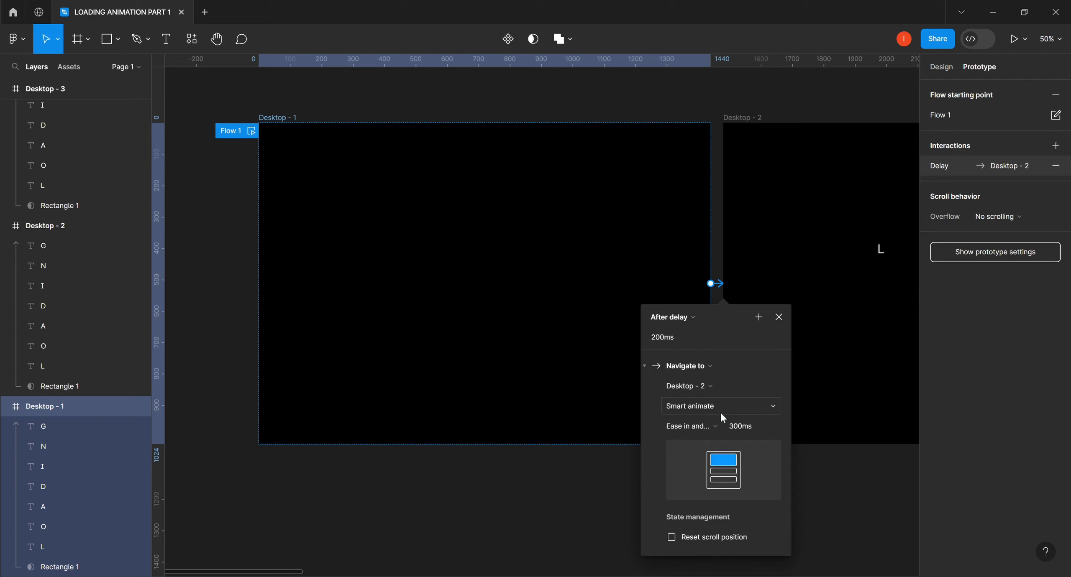
pyautogui.click(832, 464)
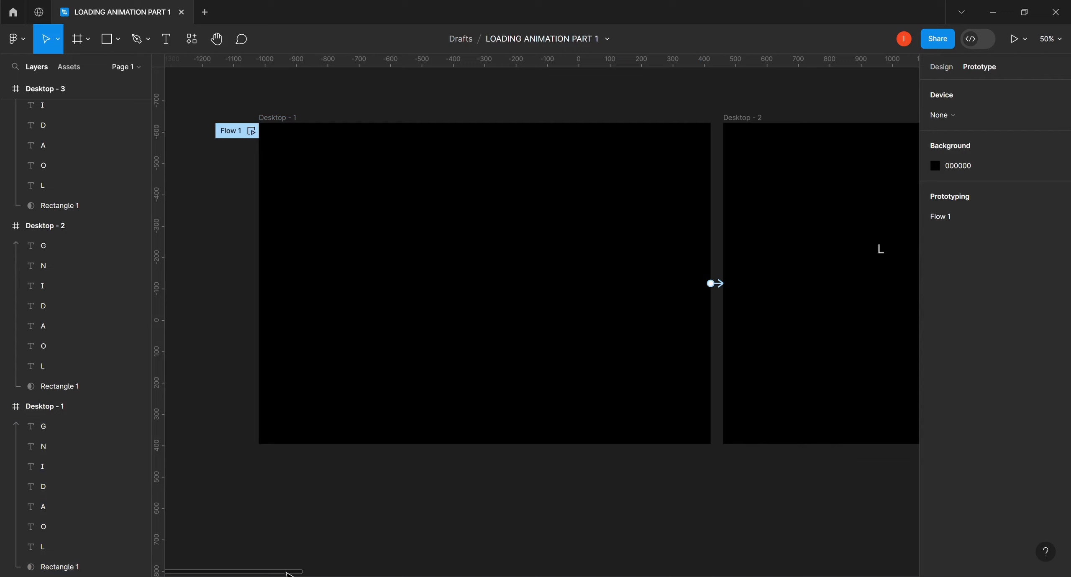
# Connect Desktop - 2 to Desktop - 3 with a prototype interaction triggered after a delay.
pyautogui.moveTo(289, 574); pyautogui.dragTo(320, 565)
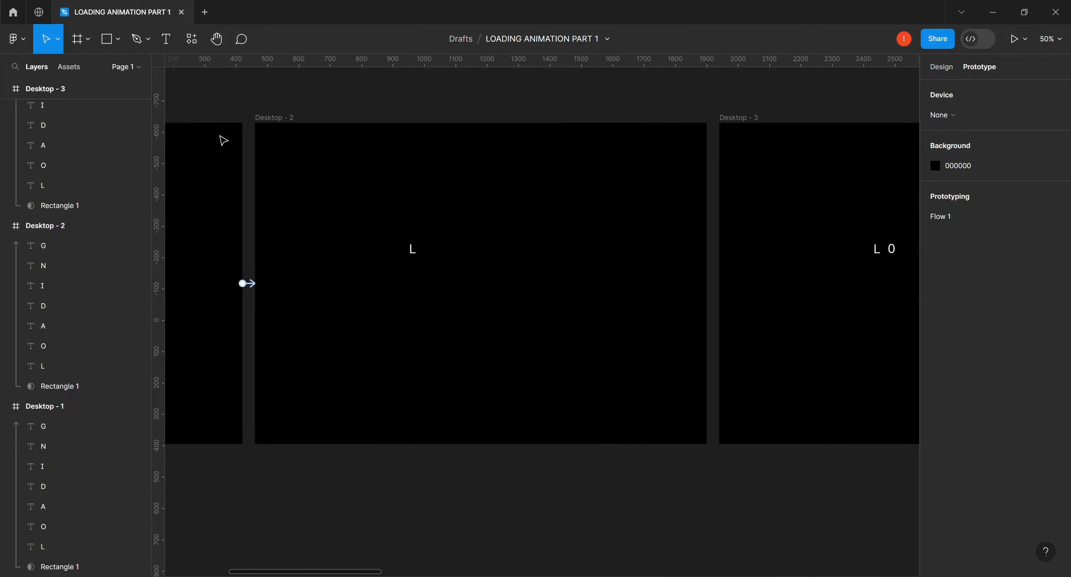
pyautogui.click(276, 119)
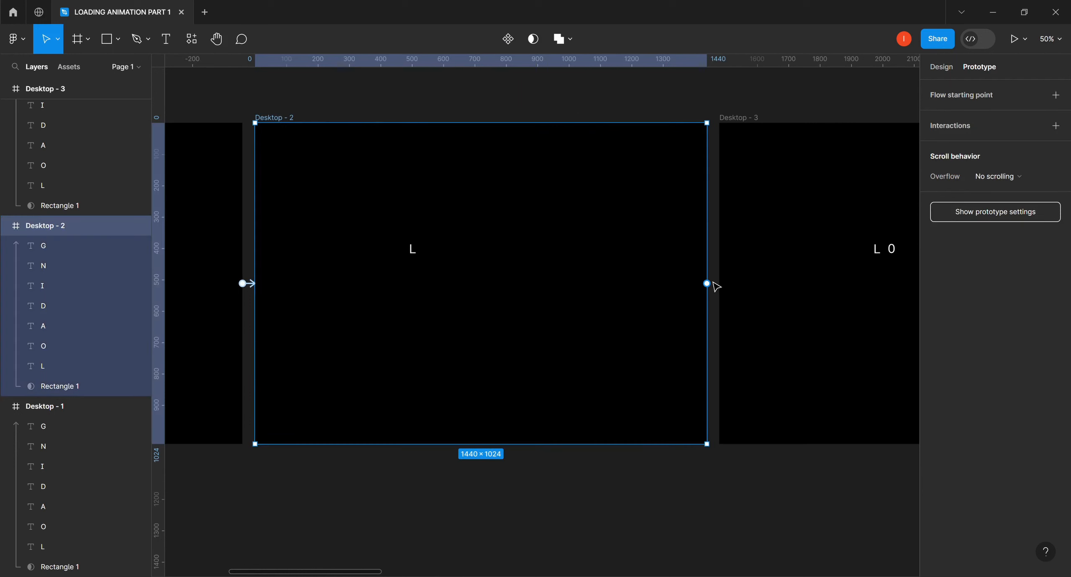
pyautogui.moveTo(707, 284); pyautogui.dragTo(742, 289)
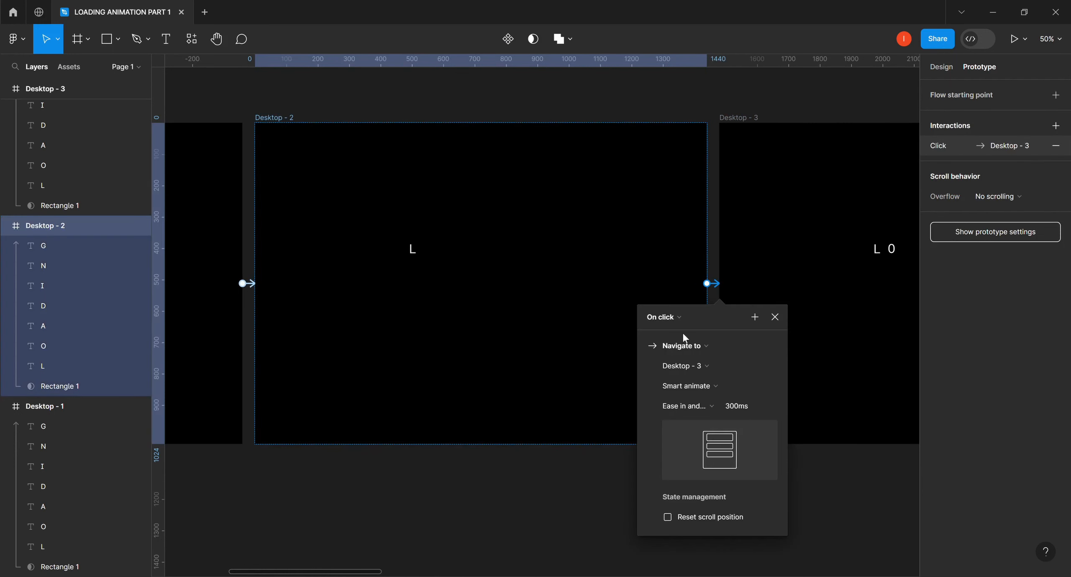
pyautogui.click(681, 317)
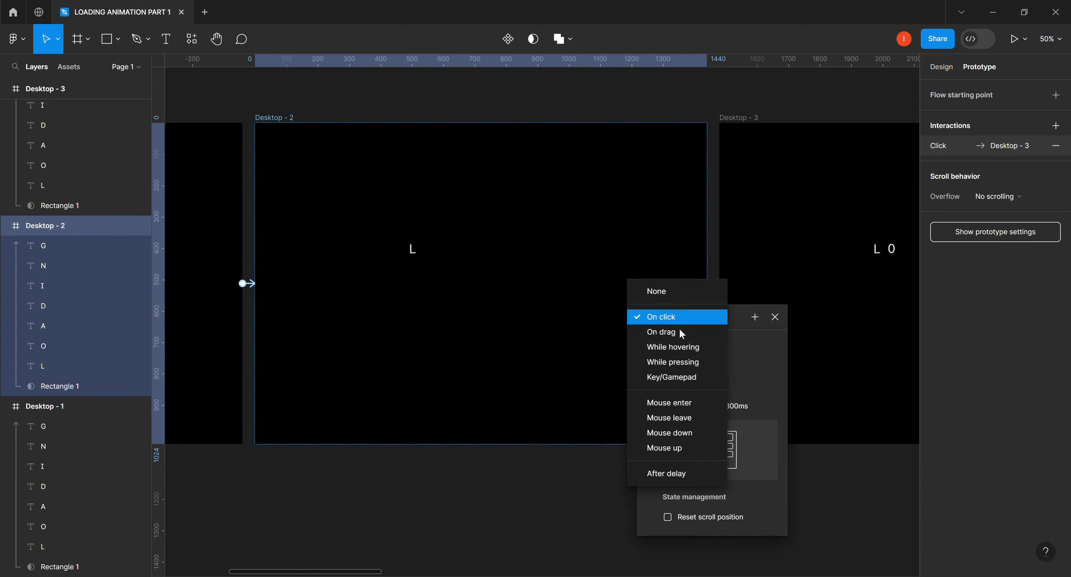
pyautogui.click(665, 475)
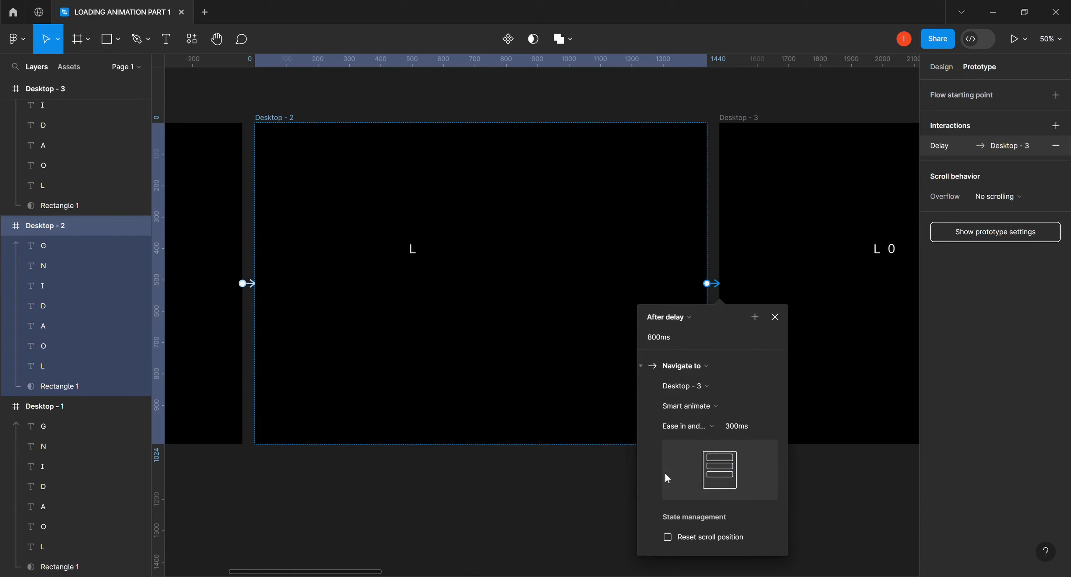
pyautogui.click(652, 336)
pyautogui.click(653, 338)
pyautogui.click(833, 476)
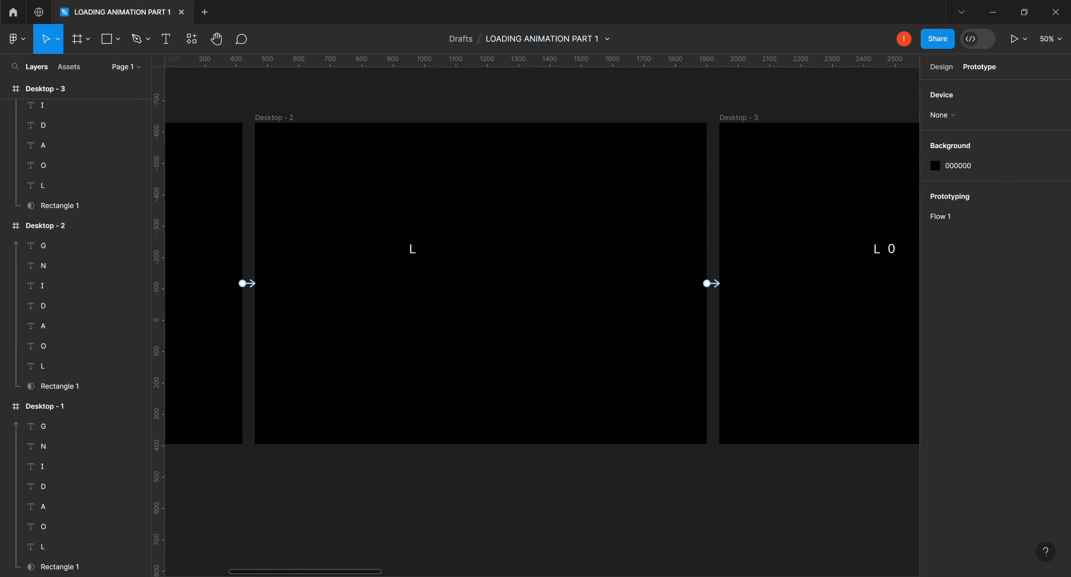
# Connect Desktop - 3 to Desktop - 4 with an After delay trigger of 200 ms.
pyautogui.moveTo(345, 575); pyautogui.dragTo(433, 573)
pyautogui.click(211, 127)
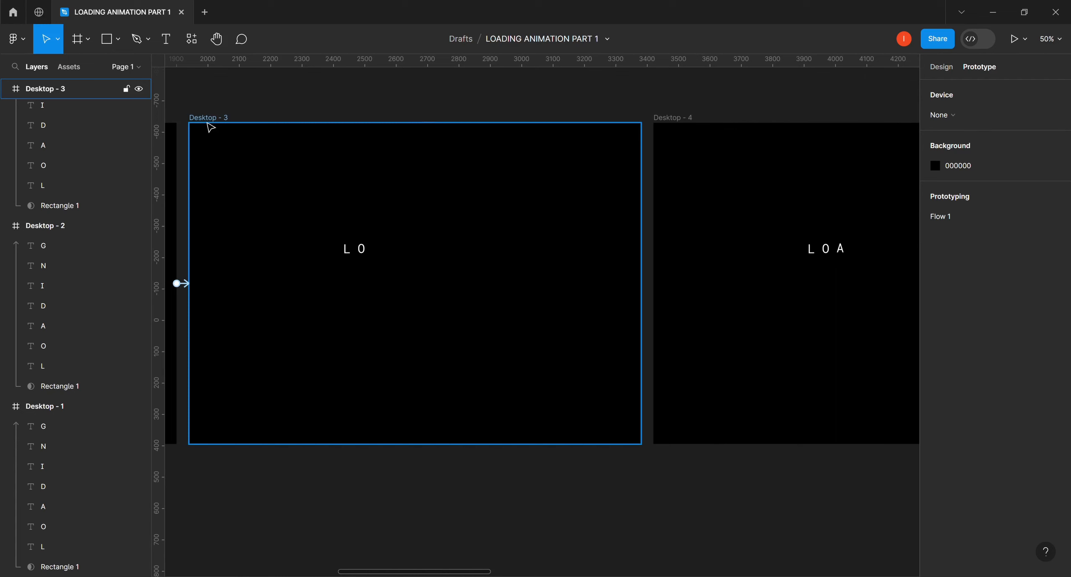
pyautogui.click(210, 127)
pyautogui.moveTo(643, 288); pyautogui.dragTo(689, 290)
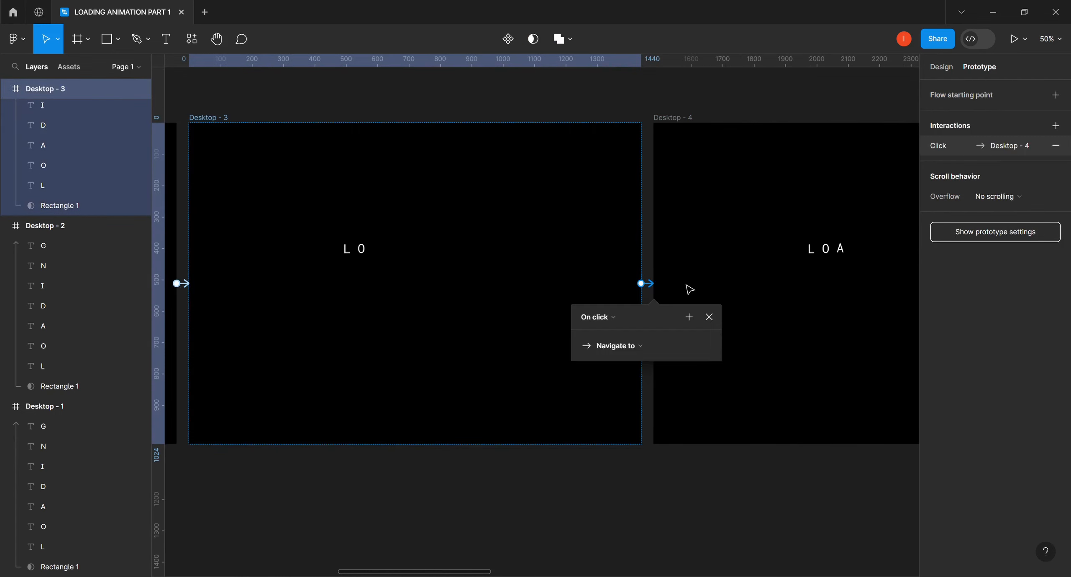
pyautogui.click(618, 316)
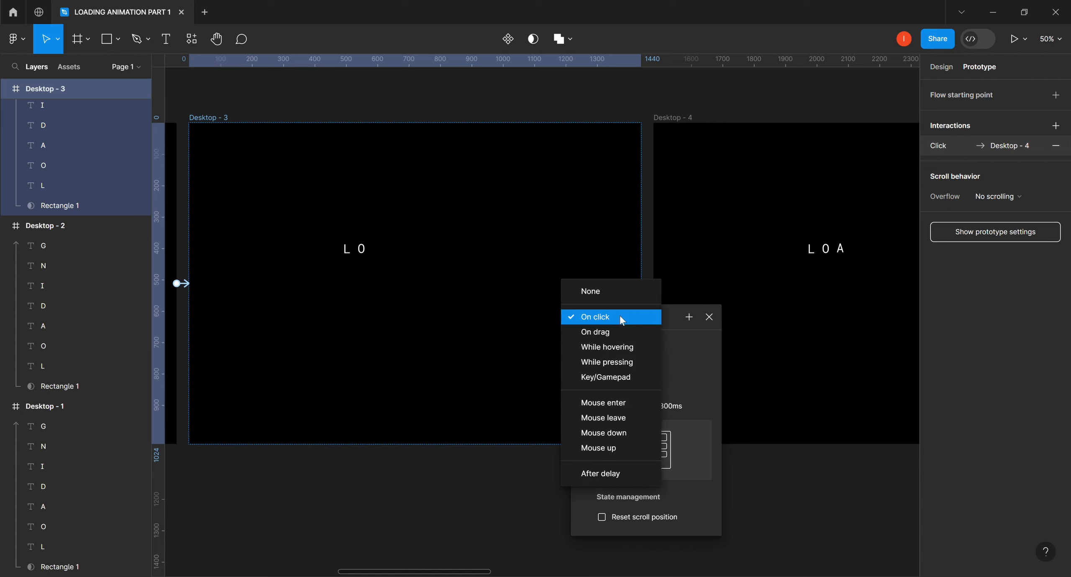
pyautogui.click(606, 475)
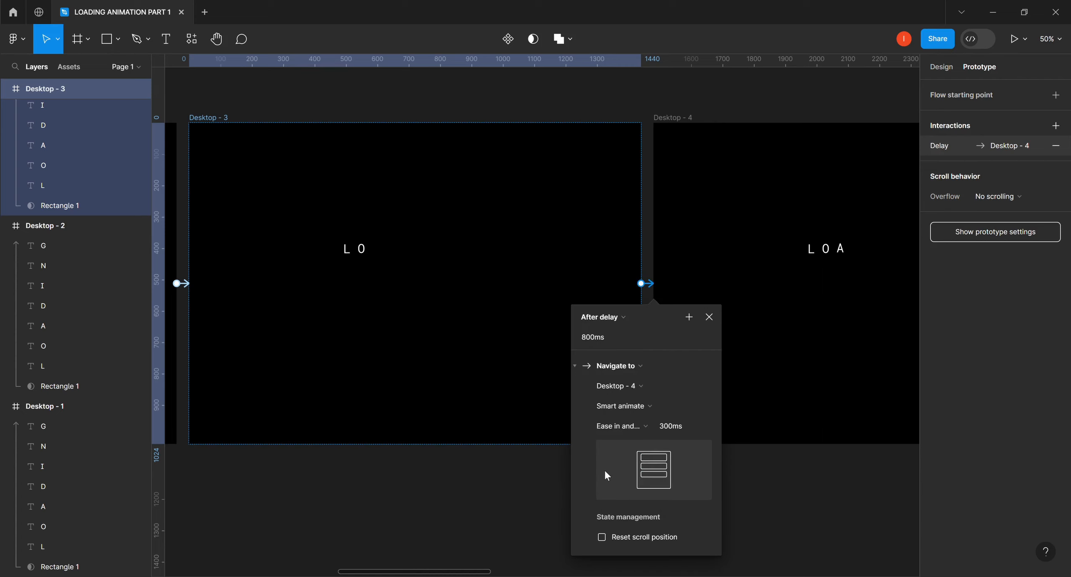
pyautogui.click(587, 340)
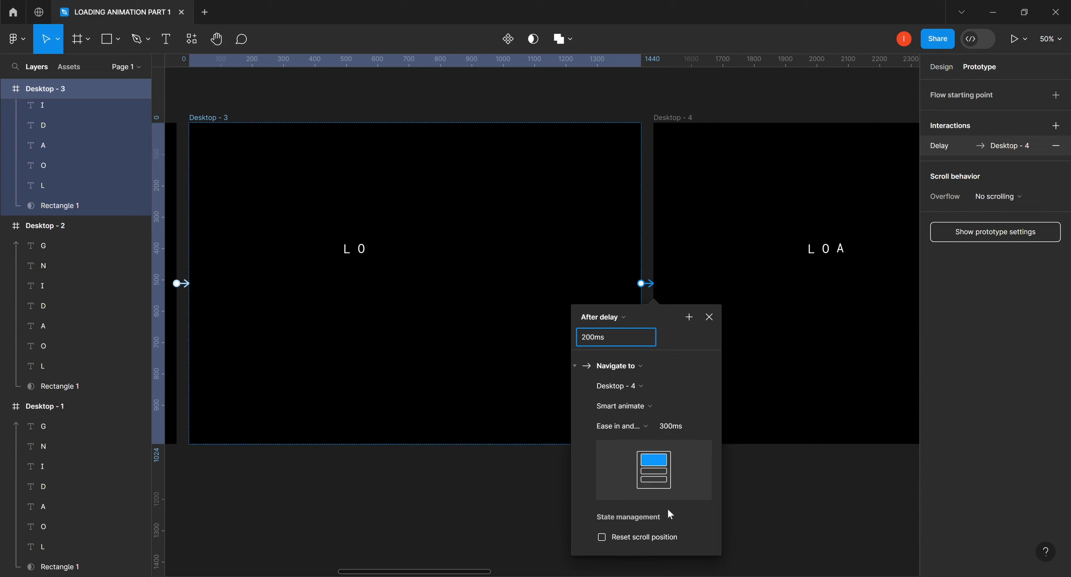
pyautogui.click(765, 493)
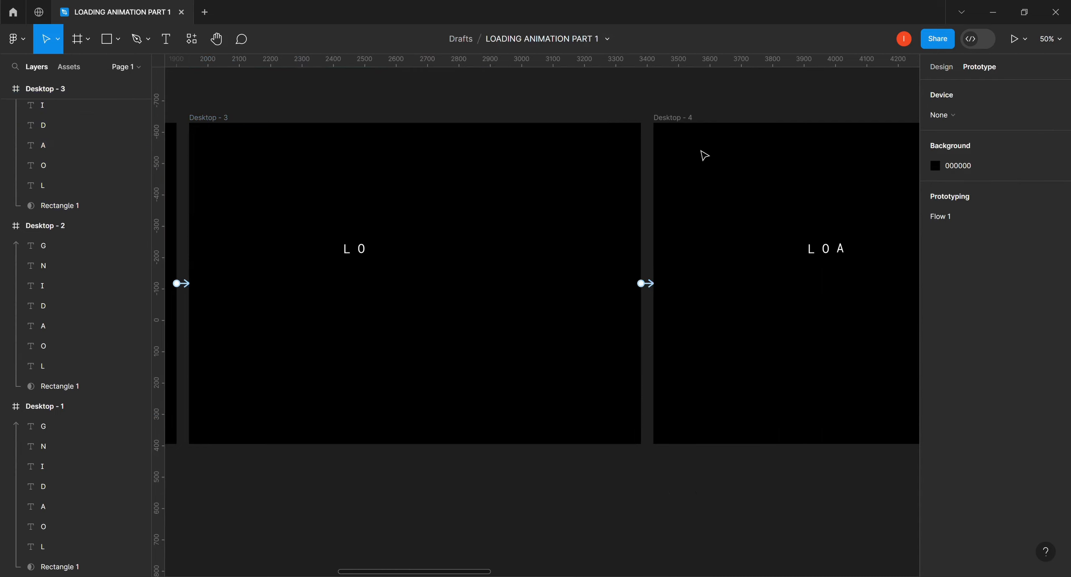
# Connect Desktop - 4 to Desktop - 5 with an After delay trigger of 200 ms.
pyautogui.click(673, 118)
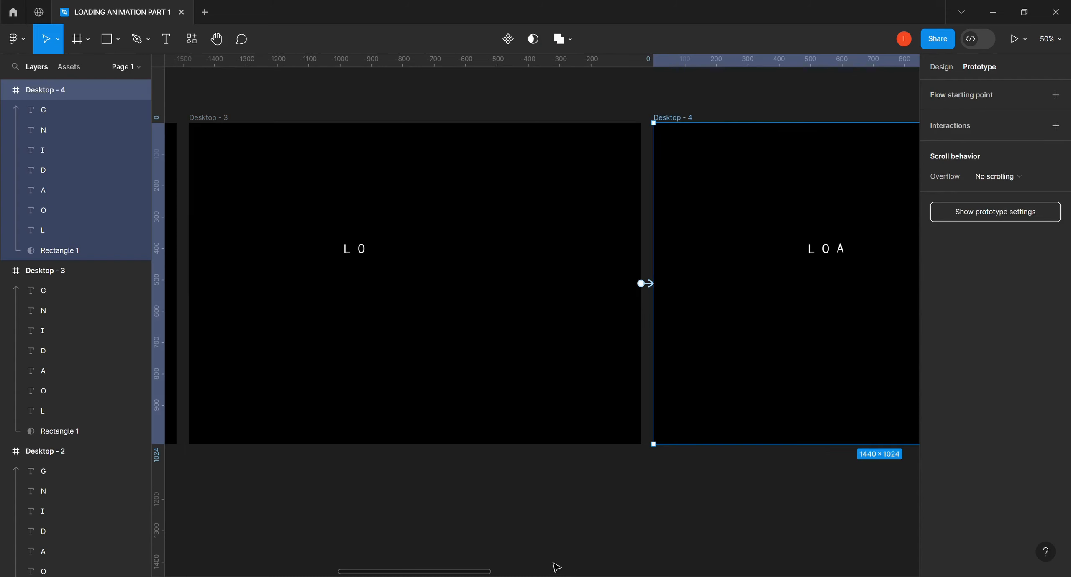
pyautogui.moveTo(447, 573); pyautogui.dragTo(539, 571)
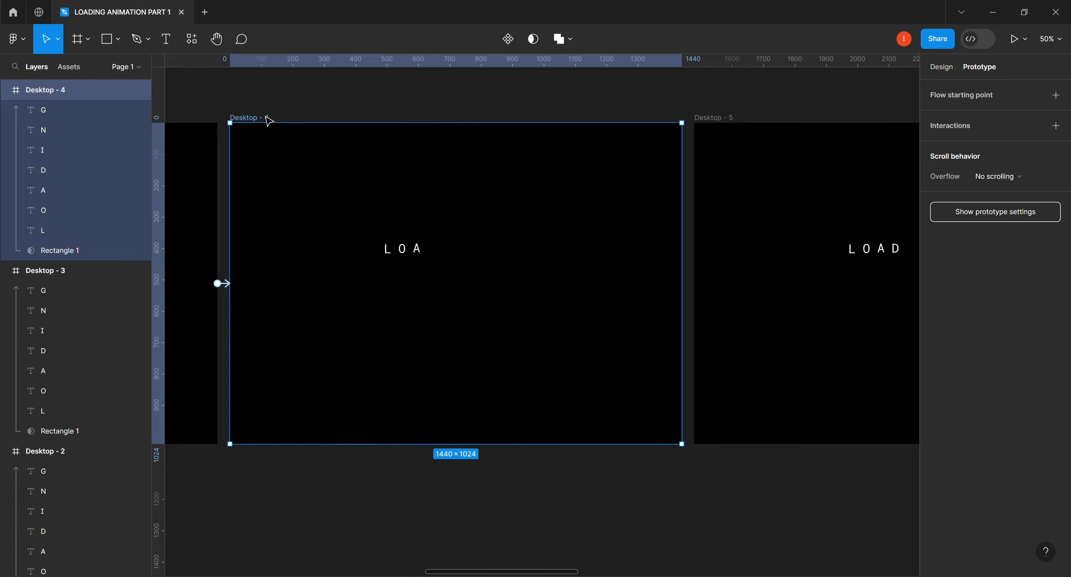
pyautogui.moveTo(682, 283); pyautogui.dragTo(707, 290)
pyautogui.click(628, 317)
pyautogui.click(644, 473)
pyautogui.click(627, 341)
pyautogui.press('BackSpace')
pyautogui.write('200ms')
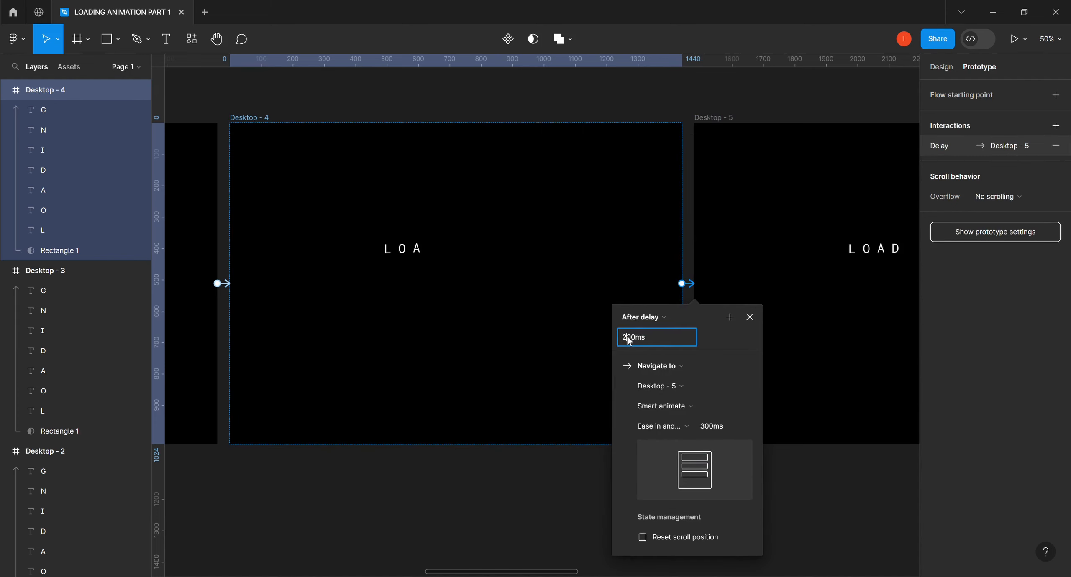
pyautogui.click(814, 504)
# Connect Desktop - 5 to Desktop - 6 with an After delay trigger of 200 ms.
pyautogui.moveTo(571, 572); pyautogui.dragTo(667, 569)
pyautogui.click(264, 119)
pyautogui.moveTo(679, 284); pyautogui.dragTo(723, 268)
pyautogui.click(643, 316)
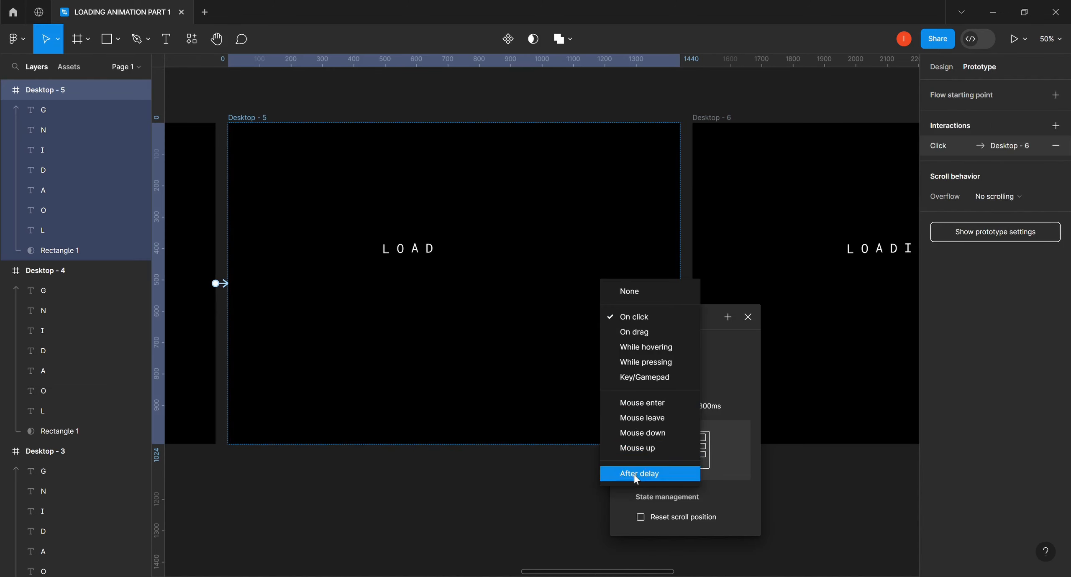
pyautogui.click(645, 473)
pyautogui.click(627, 341)
pyautogui.click(626, 338)
pyautogui.press('BackSpace')
pyautogui.write('2')
pyautogui.click(847, 486)
# Connect Desktop - 6 to Desktop - 7 with an After delay trigger of 200 ms.
pyautogui.moveTo(635, 572); pyautogui.dragTo(735, 569)
pyautogui.click(246, 117)
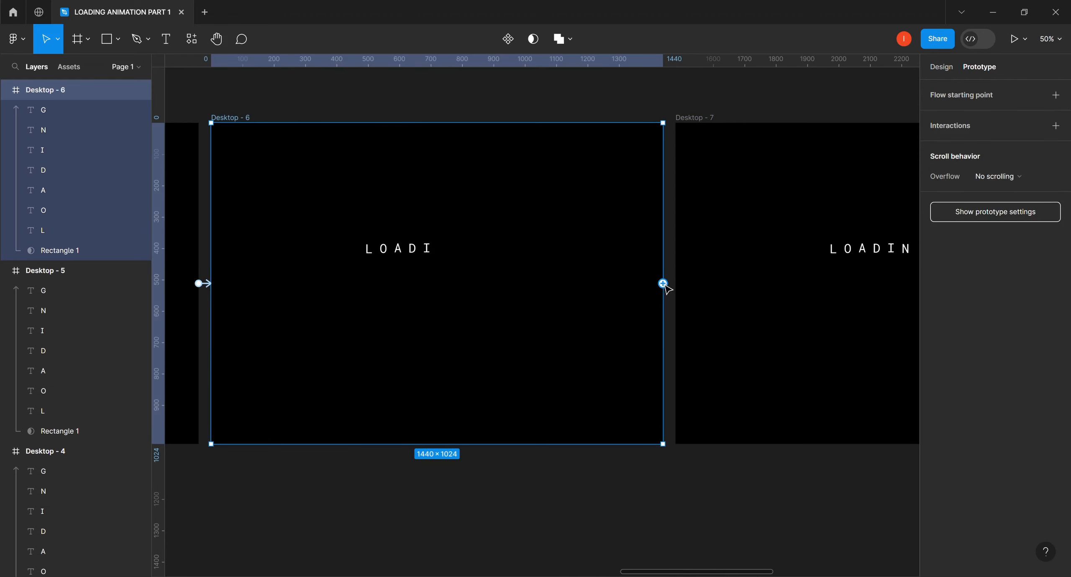
pyautogui.moveTo(662, 283); pyautogui.dragTo(701, 290)
pyautogui.click(623, 317)
pyautogui.click(637, 473)
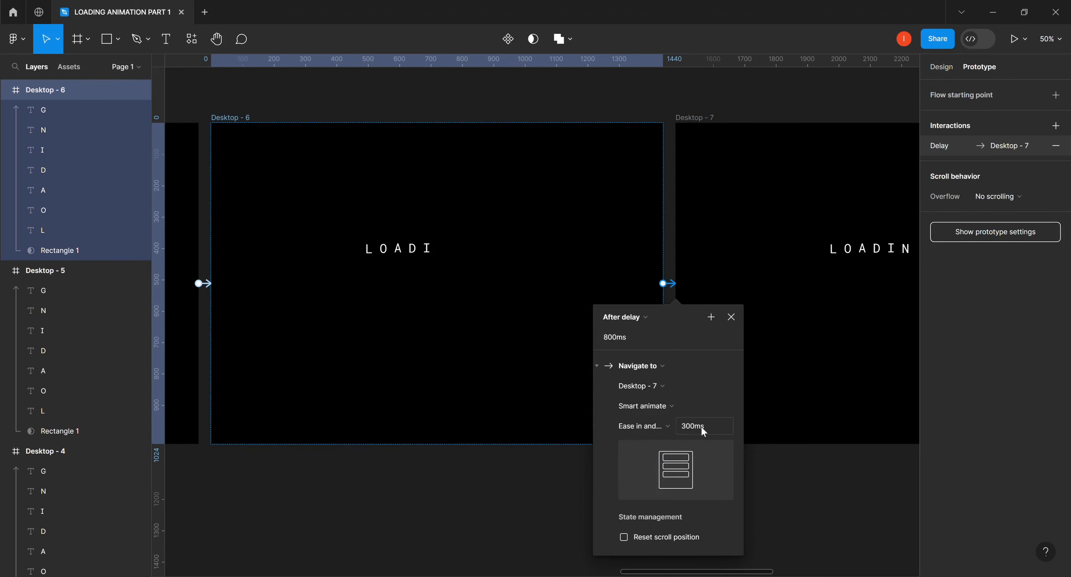
pyautogui.click(611, 338)
pyautogui.write('200')
pyautogui.click(818, 482)
# Connect Desktop - 7 to Desktop - 8 with an After delay trigger of 200 ms.
pyautogui.moveTo(712, 571); pyautogui.dragTo(780, 562)
pyautogui.click(368, 117)
pyautogui.moveTo(791, 283); pyautogui.dragTo(820, 293)
pyautogui.click(744, 317)
pyautogui.click(751, 474)
pyautogui.click(738, 338)
pyautogui.write('2')
pyautogui.click(891, 480)
# Play the prototype from Desktop - 1 to review the whole letter animation, and close the preview.
pyautogui.moveTo(774, 572); pyautogui.dragTo(696, 548)
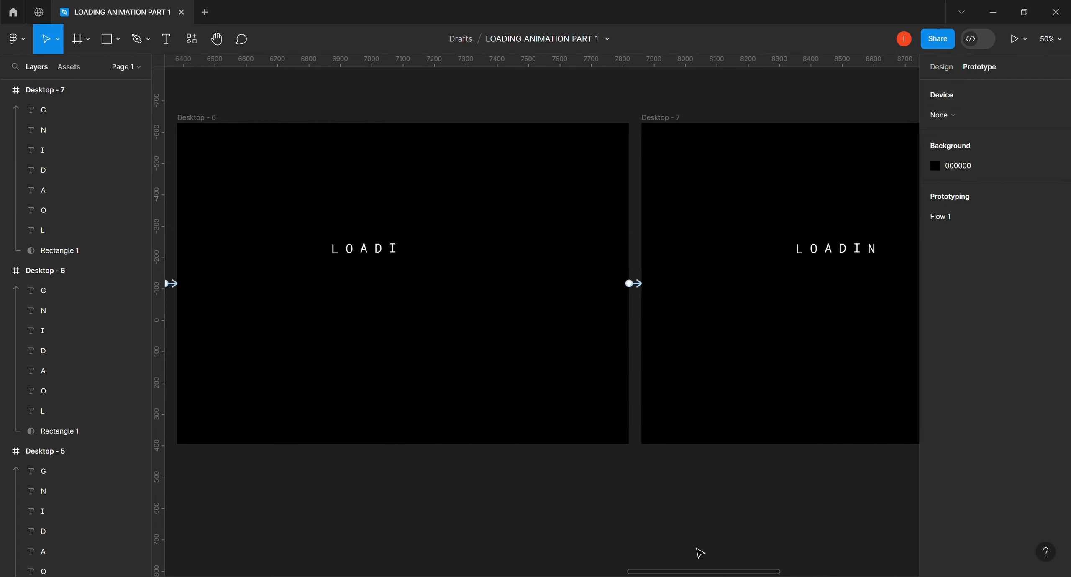
pyautogui.hscroll(-3, 698, 552)
pyautogui.hscroll(-15, 698, 552)
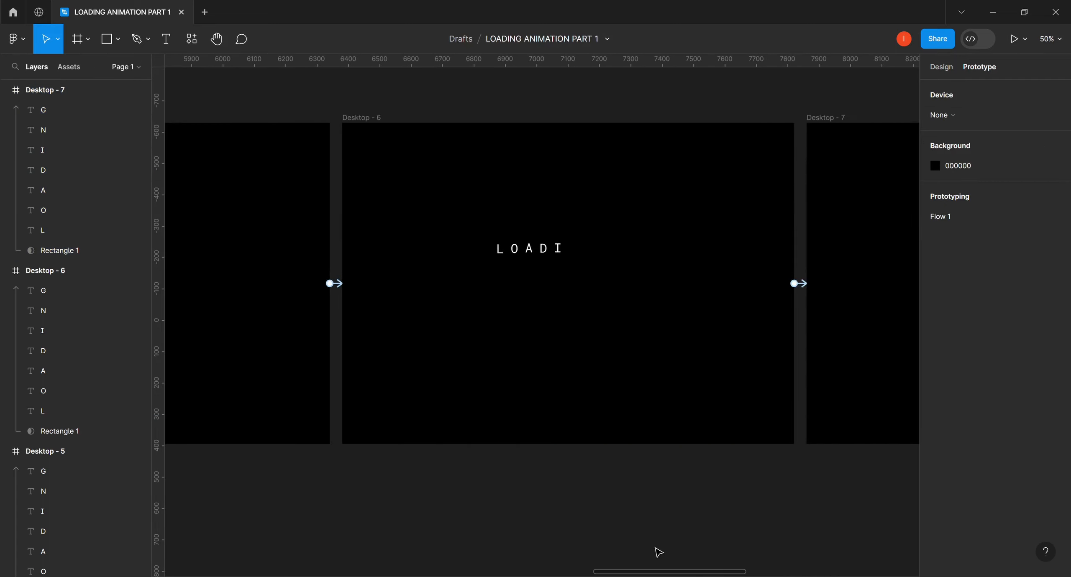
pyautogui.hscroll(-20, 589, 519)
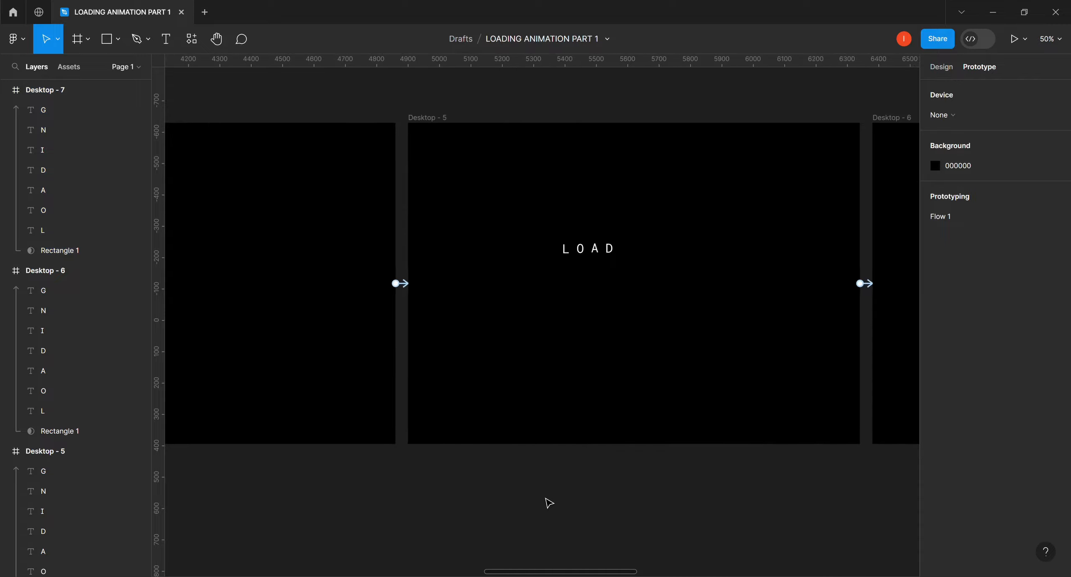
pyautogui.hscroll(-15, 467, 458)
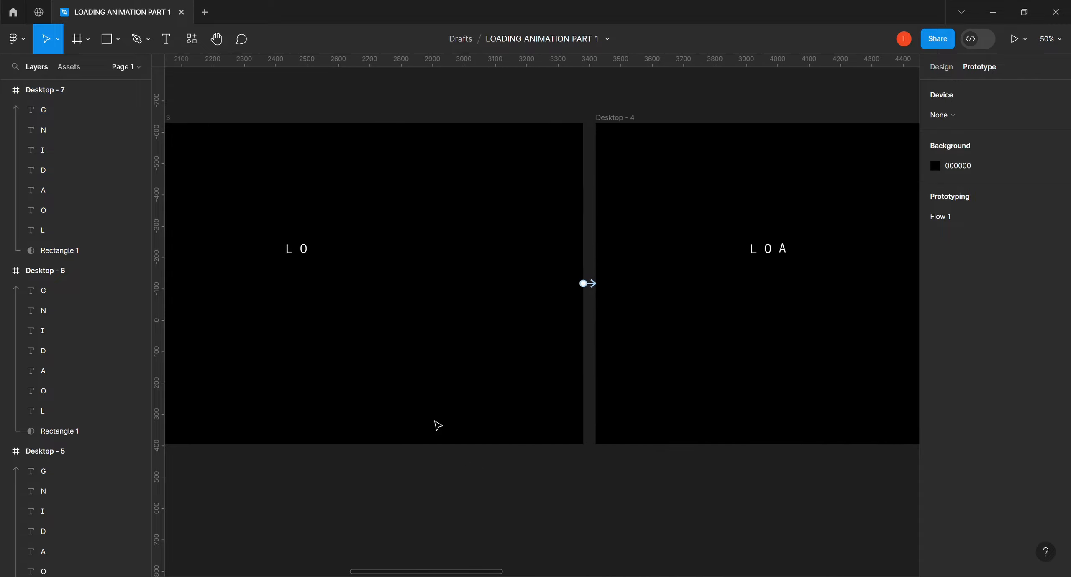
pyautogui.hscroll(-18, 376, 382)
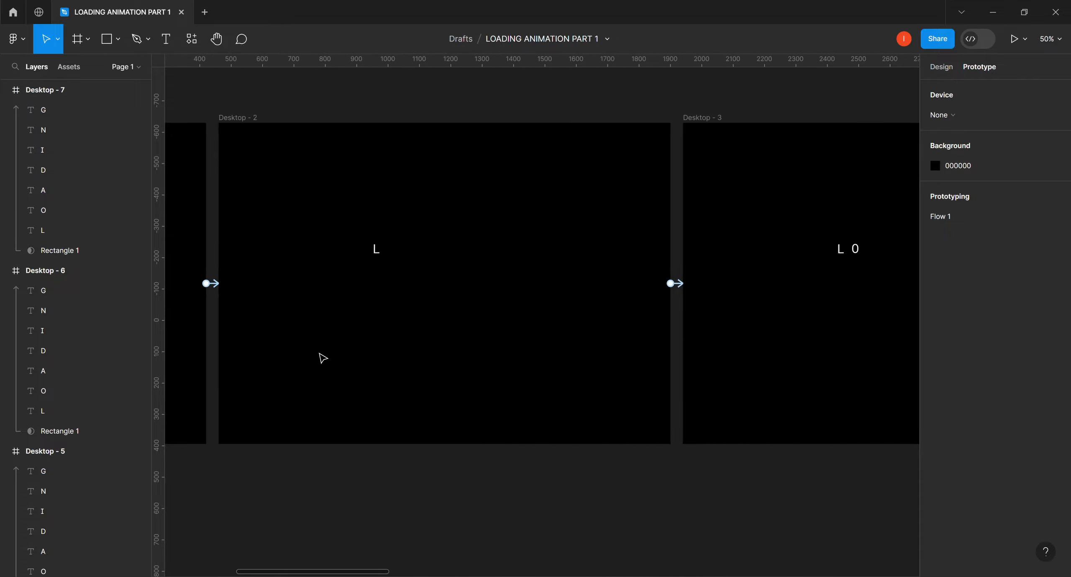
pyautogui.hscroll(-9, 223, 300)
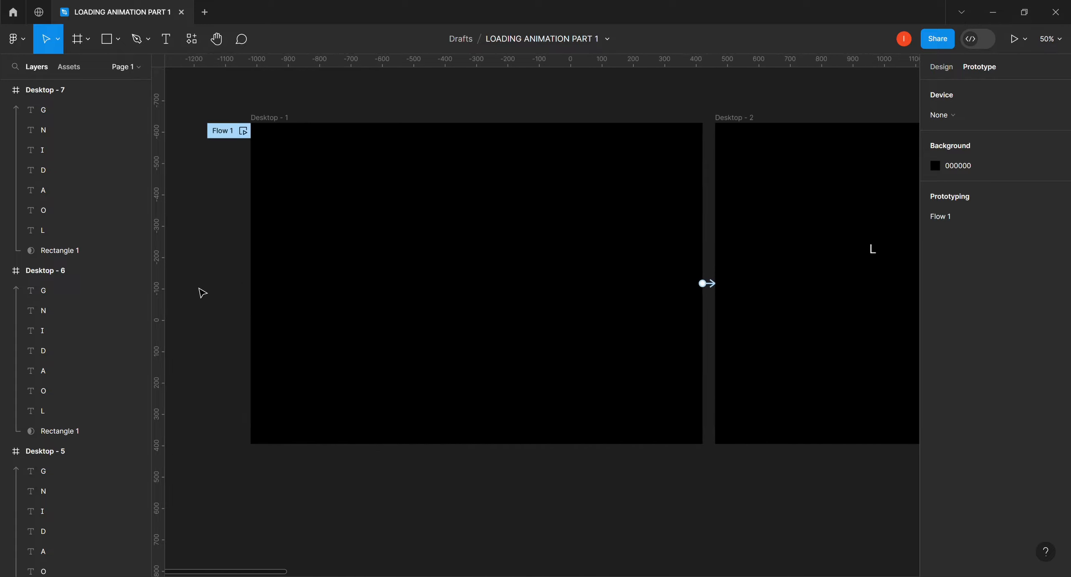
pyautogui.click(378, 119)
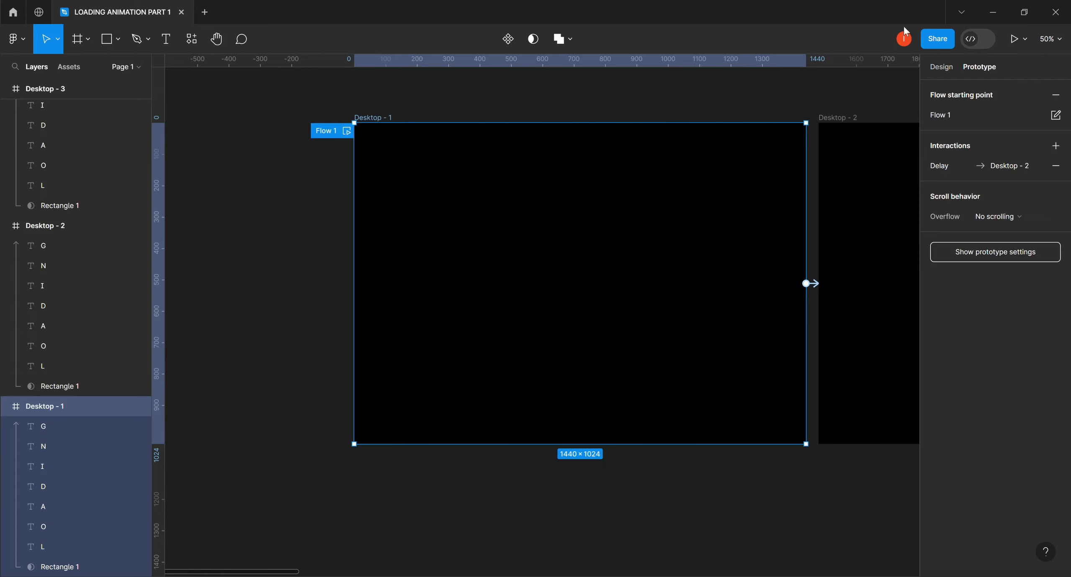
pyautogui.click(1014, 40)
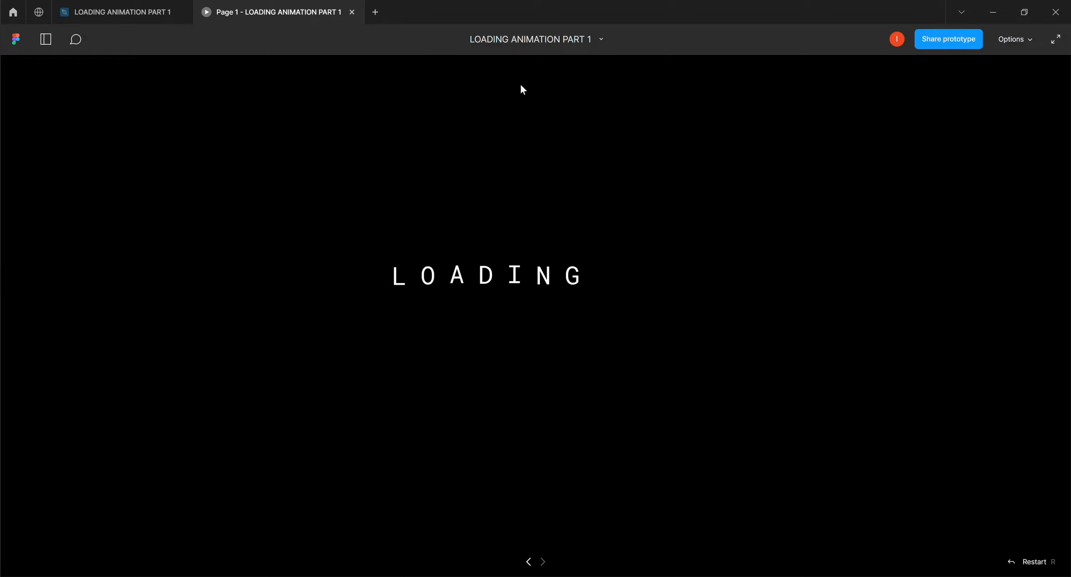
pyautogui.click(351, 12)
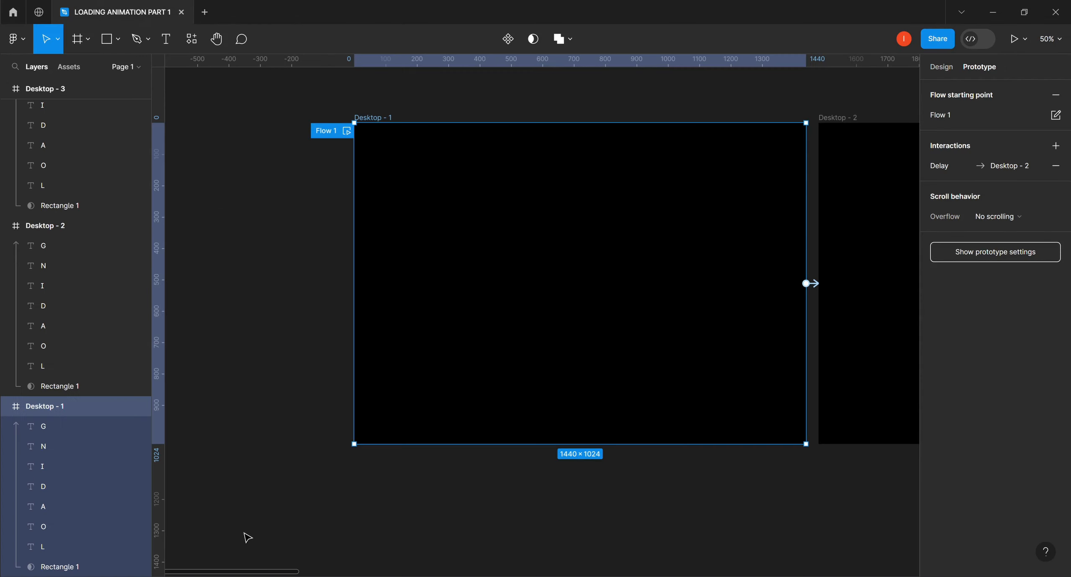
# Duplicate the Desktop - 8 frame that shows the full LOADING word.
pyautogui.moveTo(310, 573); pyautogui.dragTo(469, 571)
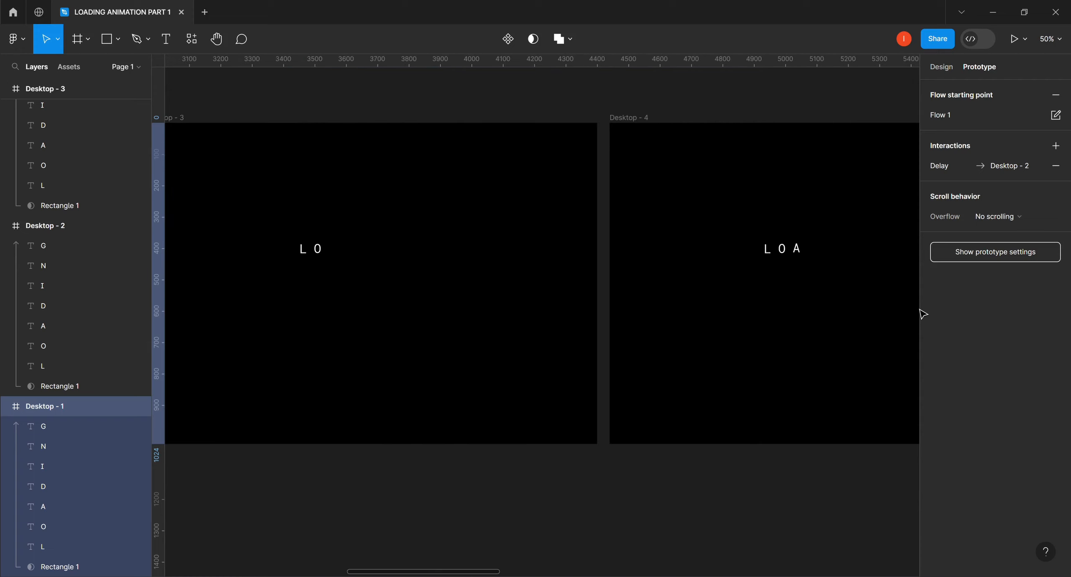
pyautogui.moveTo(462, 573); pyautogui.dragTo(864, 572)
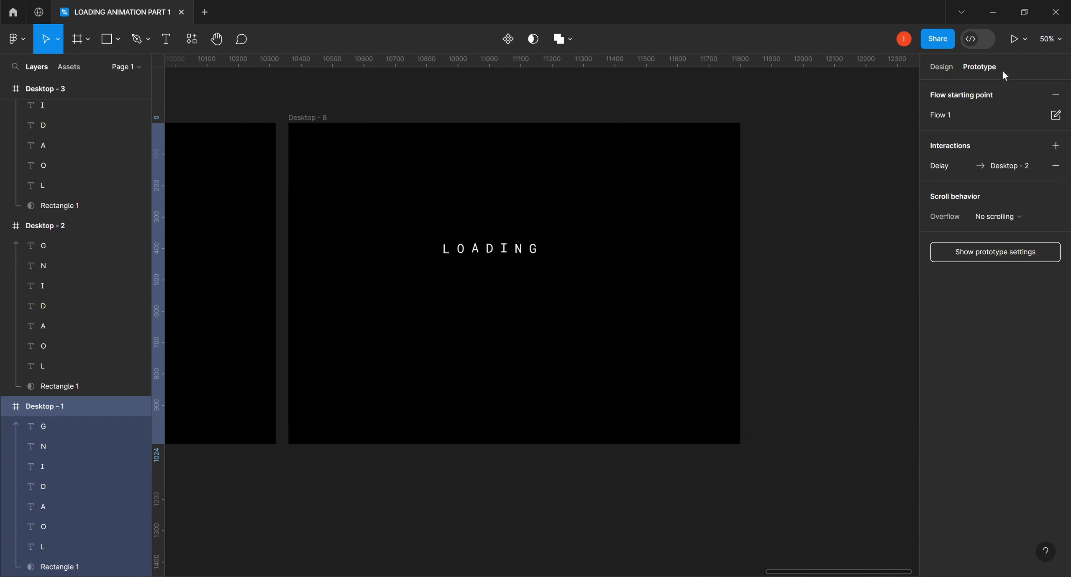
pyautogui.click(289, 117)
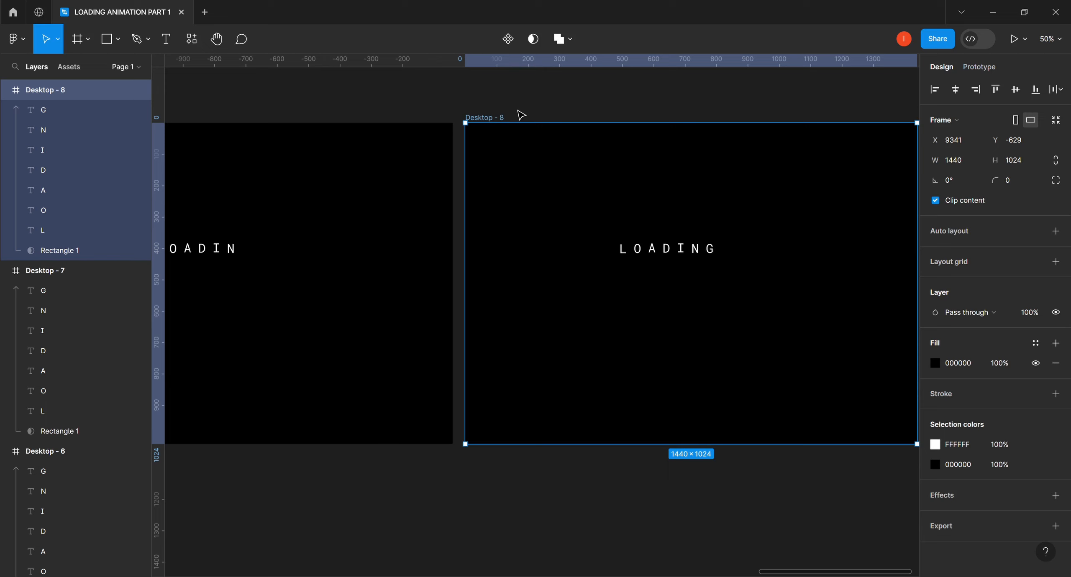
pyautogui.hotkey('ctrl', 'd')
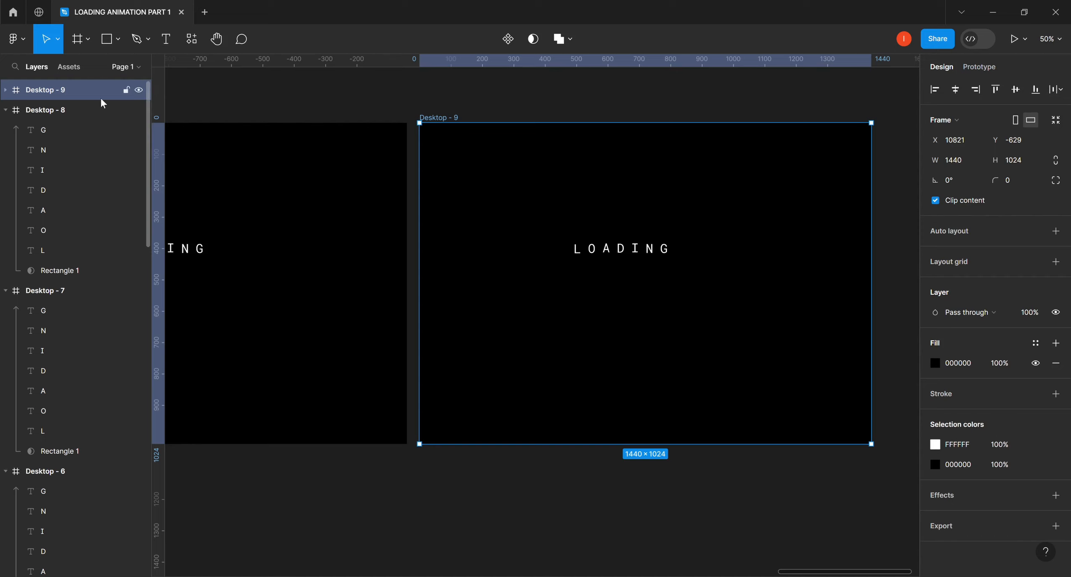
# Move all seven LOADING letters in Desktop - 9 up together, out of the mask, to Y 252 for the G.
pyautogui.click(5, 91)
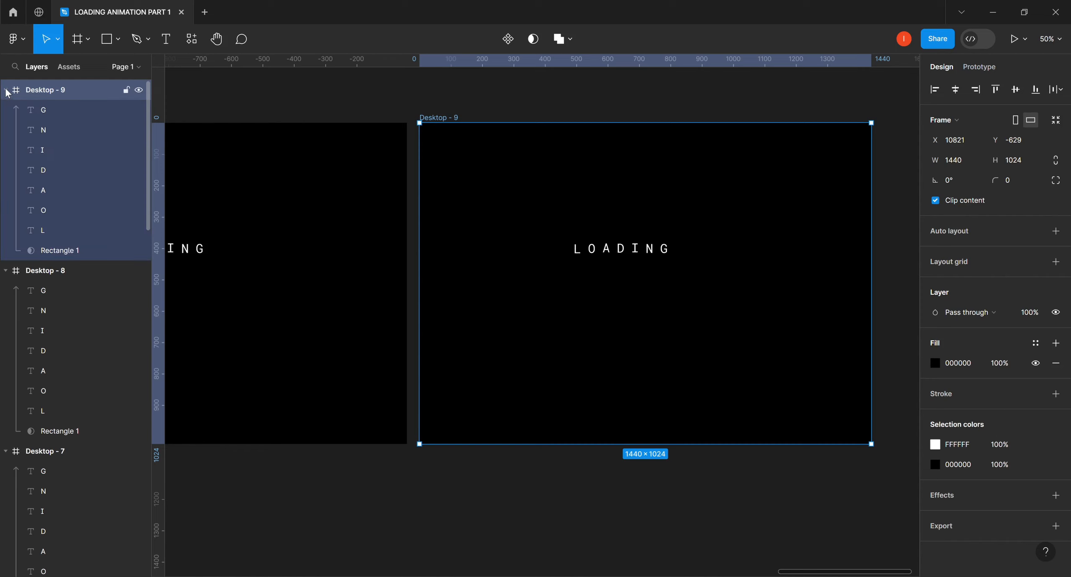
pyautogui.click(49, 110)
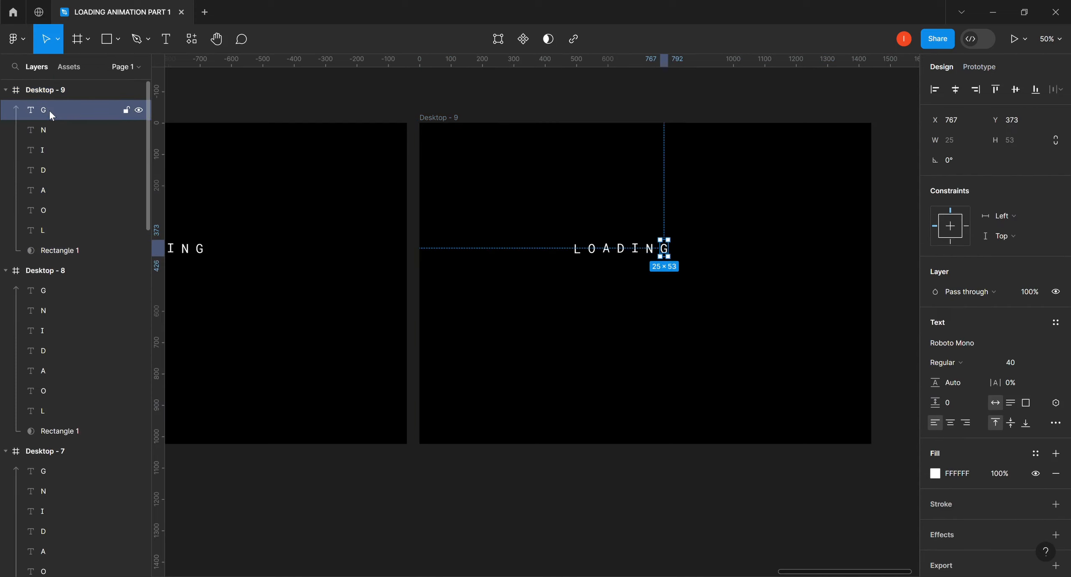
pyautogui.keyDown('shift'); pyautogui.click(43, 230); pyautogui.keyUp('shift')
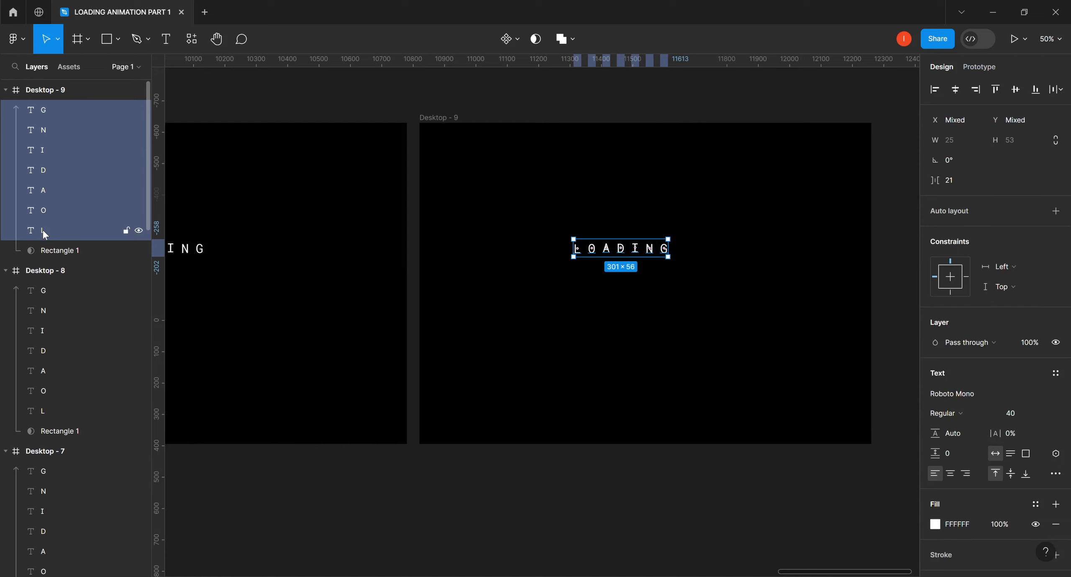
pyautogui.hotkey('shift', 'Up')
pyautogui.hotkey('shift', 'Up')
pyautogui.hotkey('shift', 'Up')
pyautogui.hotkey('shift', 'Up')
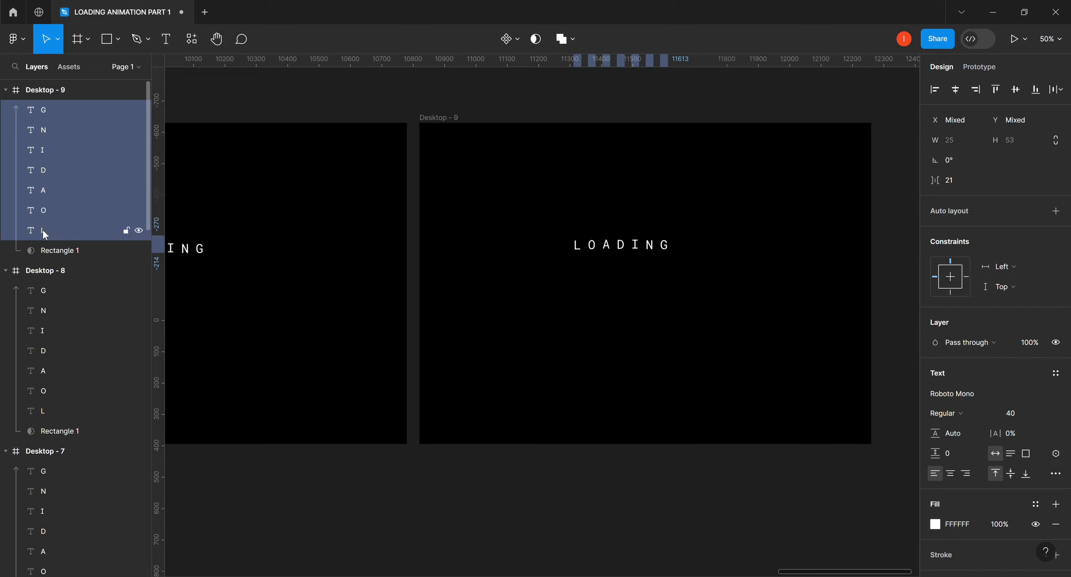
pyautogui.hotkey('shift', 'Up')
pyautogui.hotkey('shift', 'Up')
pyautogui.hotkey('shift', 'Up')
pyautogui.hotkey('shift', 'Up')
pyautogui.hotkey('shift', 'Up')
pyautogui.hotkey('shift', 'Up')
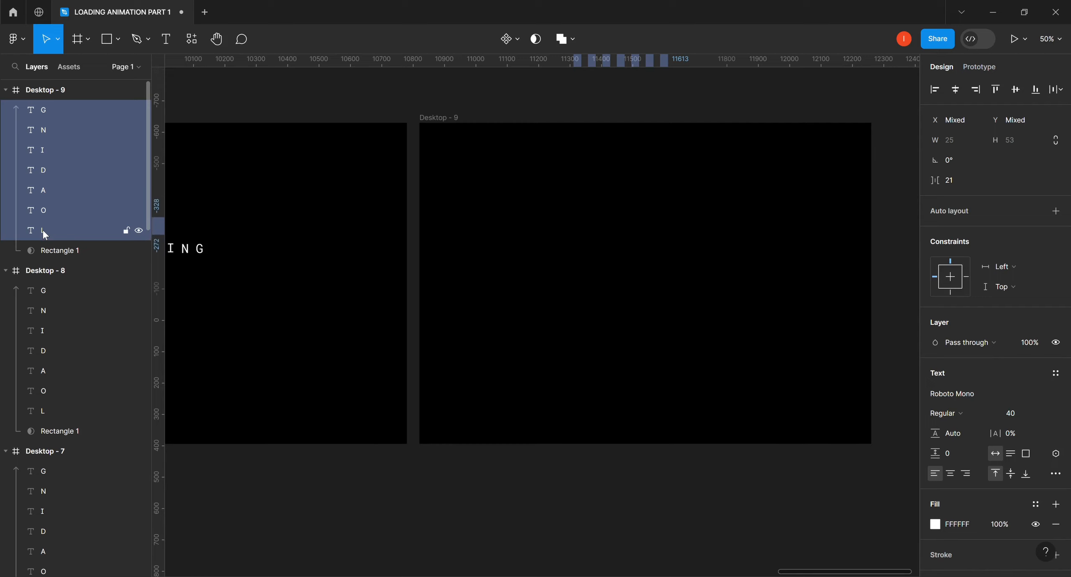
pyautogui.hotkey('shift', 'Up')
pyautogui.hotkey('shift', 'Up')
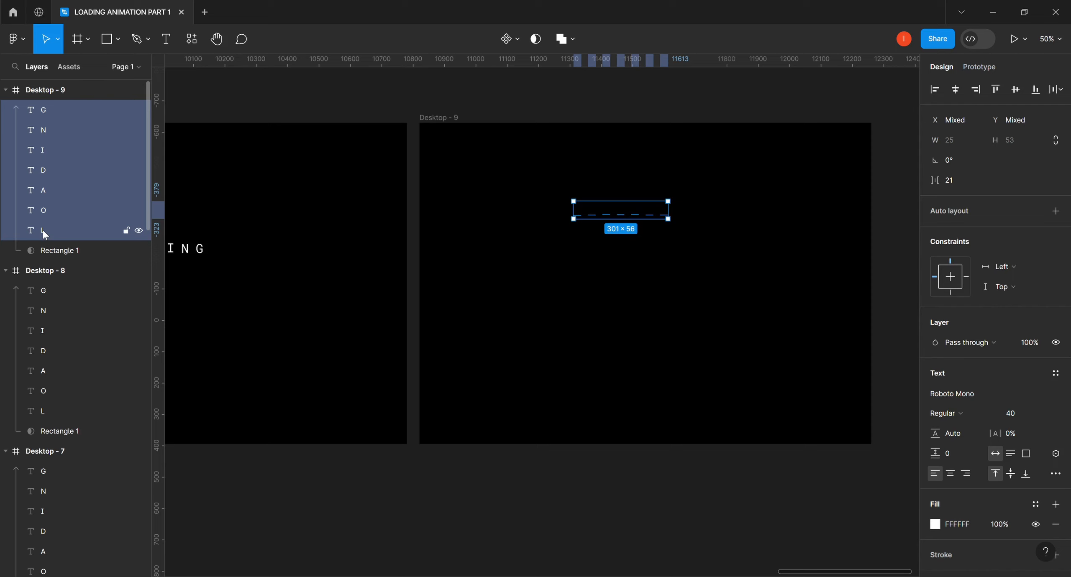
# Duplicate the Desktop - 9 frame and expand the copy's layers.
pyautogui.click(449, 122)
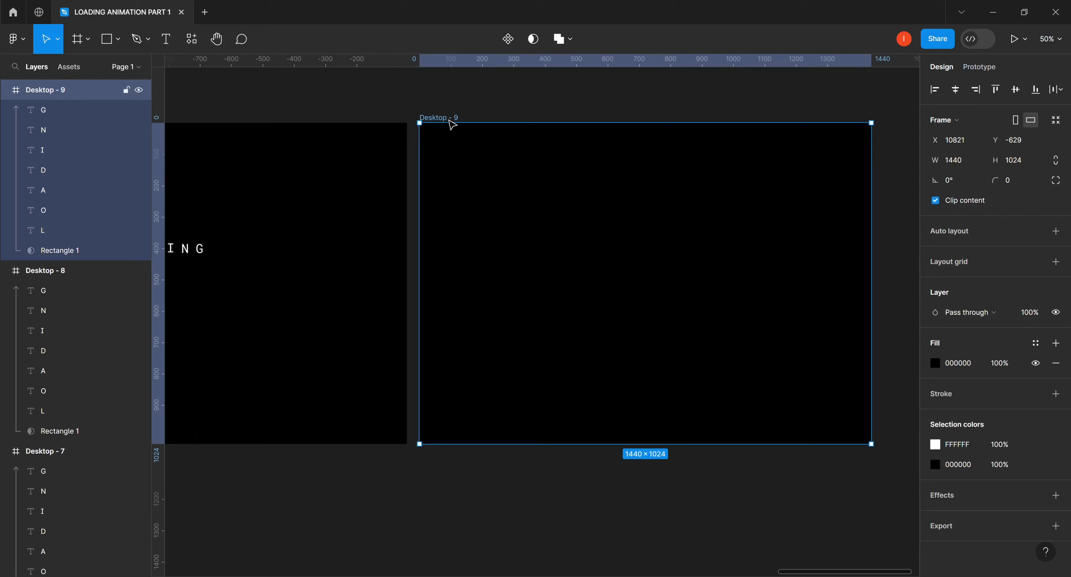
pyautogui.hotkey('ctrl', 'd')
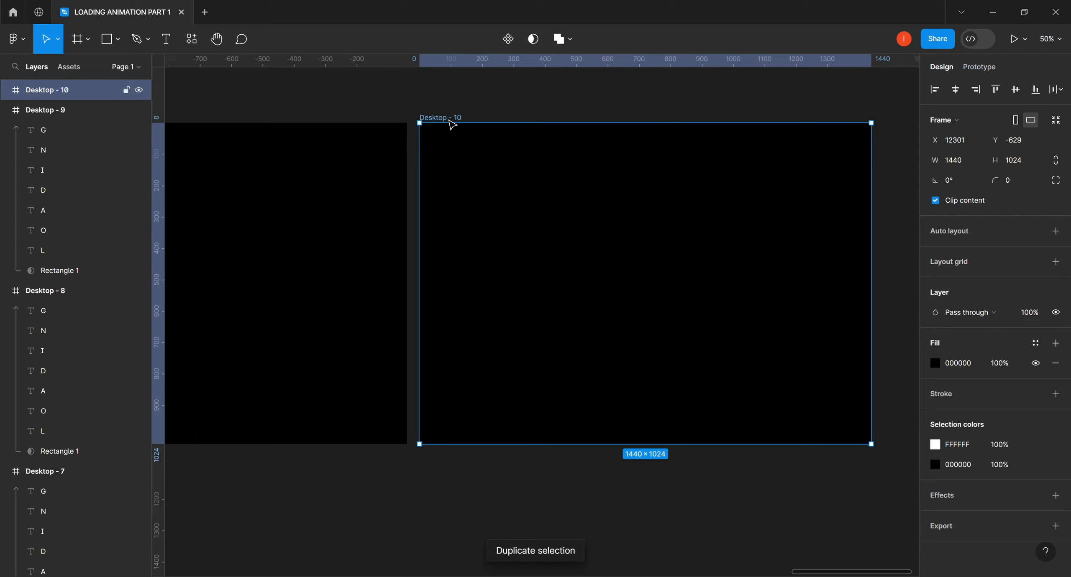
pyautogui.click(5, 90)
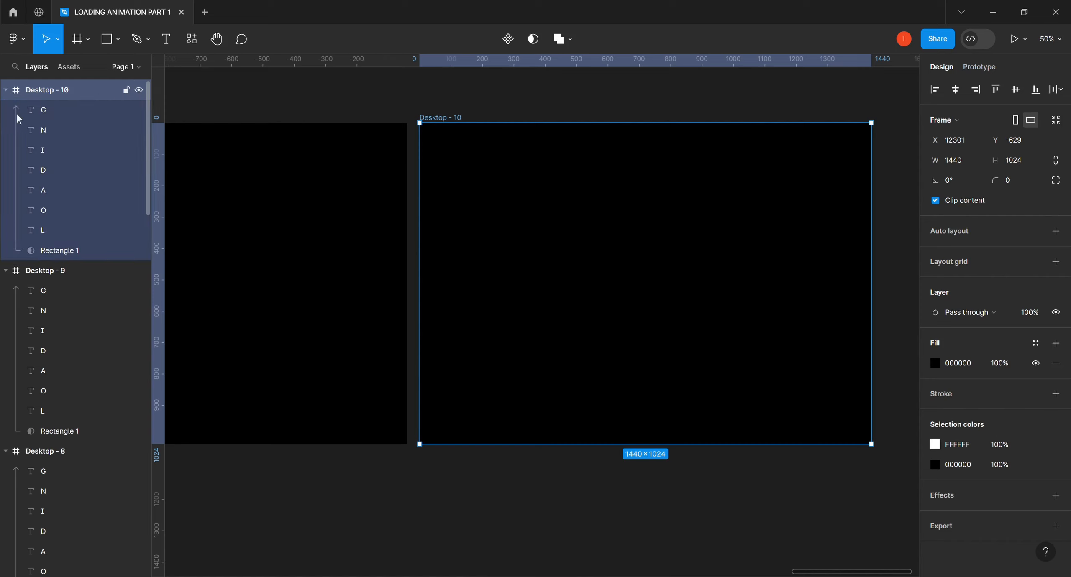
# Move the letter G in Desktop - 10 down into the mask area, to Y 379.
pyautogui.click(45, 111)
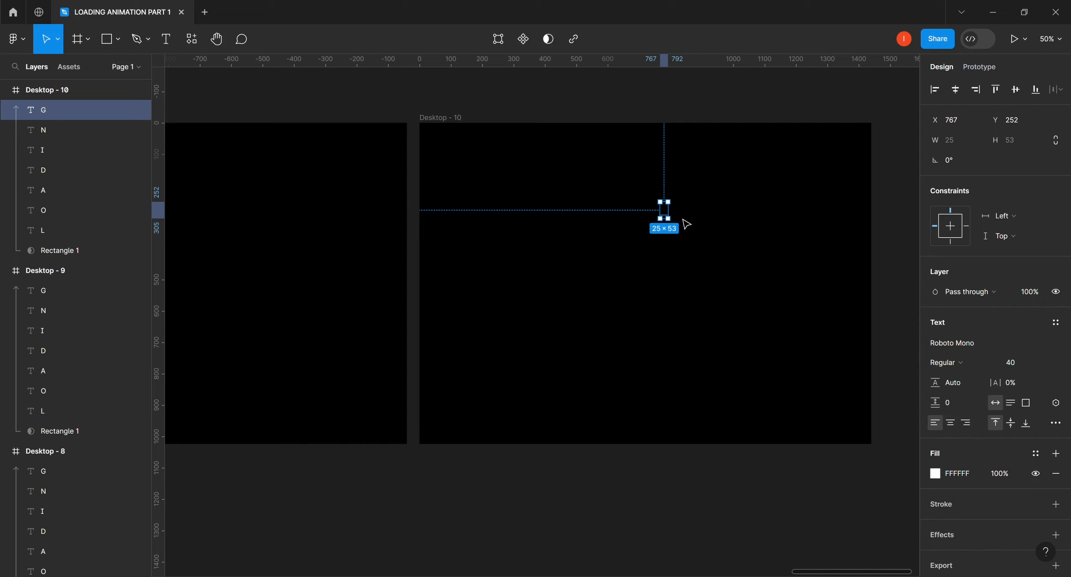
pyautogui.press('Down')
pyautogui.press('Down')
pyautogui.press('Down')
pyautogui.press('Down')
pyautogui.press('Down')
pyautogui.press('Down')
pyautogui.press('Down')
pyautogui.press('Down')
pyautogui.press('Down')
pyautogui.press('Down')
pyautogui.press('Down')
pyautogui.press('Down')
pyautogui.press('Down')
pyautogui.press('Down')
pyautogui.press('Down')
pyautogui.press('Down')
pyautogui.press('Down')
pyautogui.press('Down')
pyautogui.press('Down')
pyautogui.press('Down')
pyautogui.press('Down')
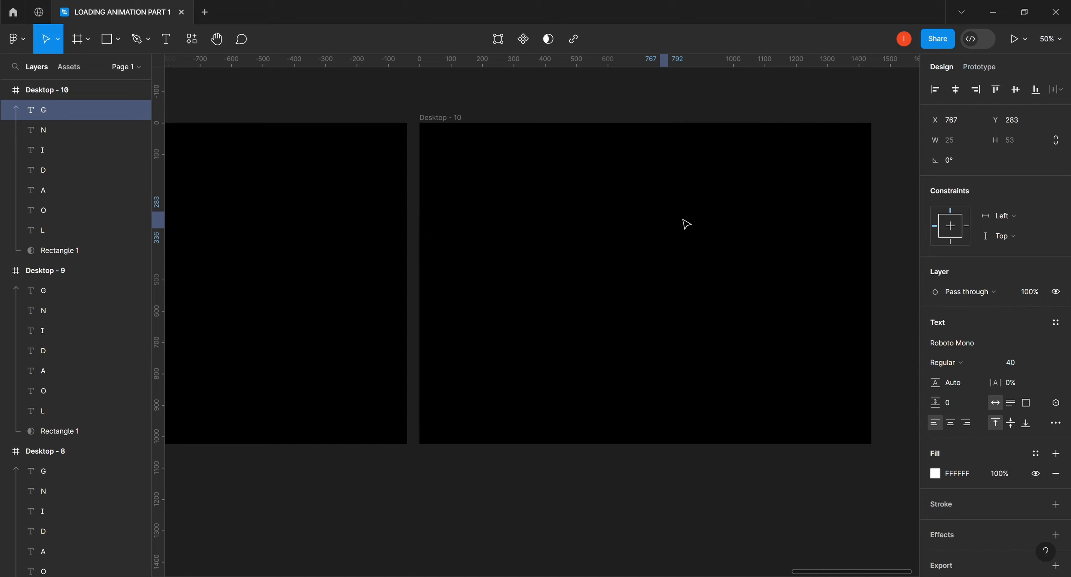
pyautogui.press('Down')
pyautogui.press('Down')
pyautogui.press('Down')
pyautogui.press('Down')
pyautogui.press('Down')
pyautogui.press('Down')
pyautogui.press('Down')
pyautogui.press('Down')
pyautogui.press('Down')
pyautogui.press('Down')
pyautogui.press('Down')
pyautogui.press('Down')
pyautogui.press('Down')
pyautogui.press('Down')
pyautogui.press('Down')
pyautogui.press('Down')
pyautogui.press('Down')
pyautogui.press('Down')
pyautogui.press('Down')
pyautogui.press('Down')
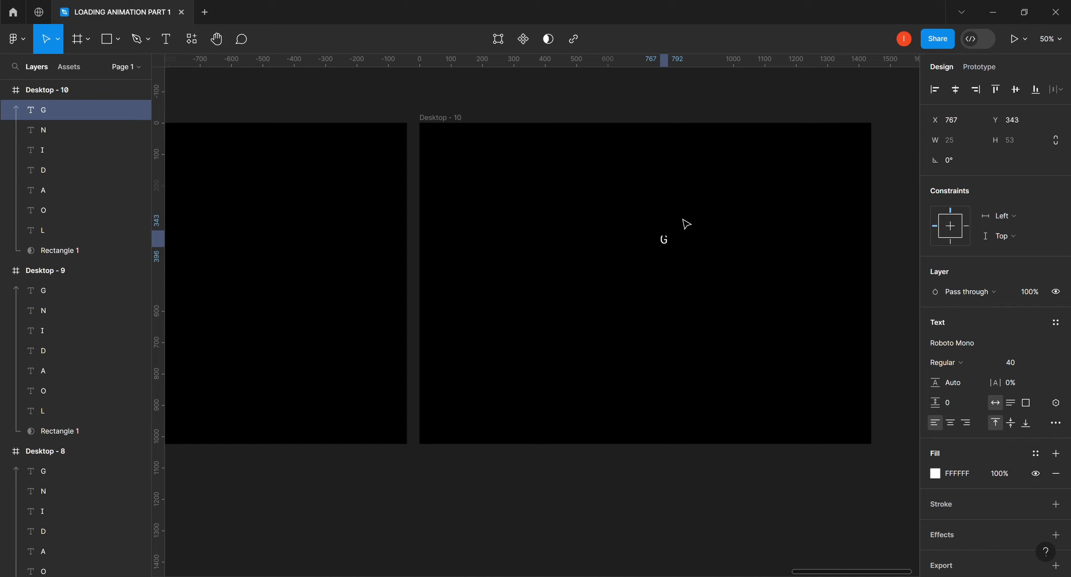
pyautogui.press('Down')
pyautogui.press('Down')
pyautogui.press('Down')
pyautogui.press('Down')
pyautogui.press('Down')
pyautogui.press('Down')
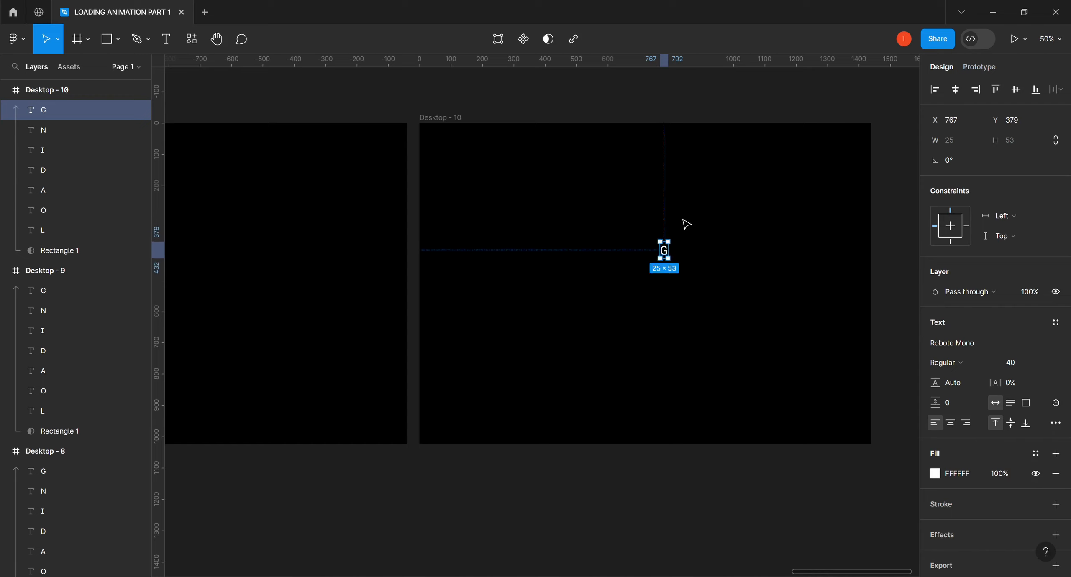
# Duplicate the Desktop - 10 frame and expand the copy's layers.
pyautogui.click(455, 118)
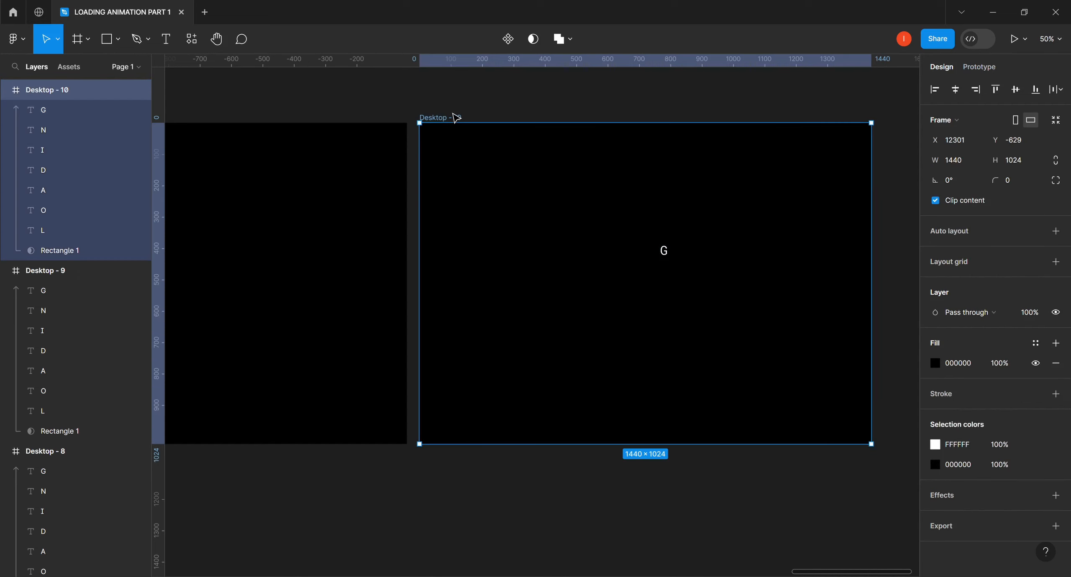
pyautogui.hotkey('ctrl', 'd')
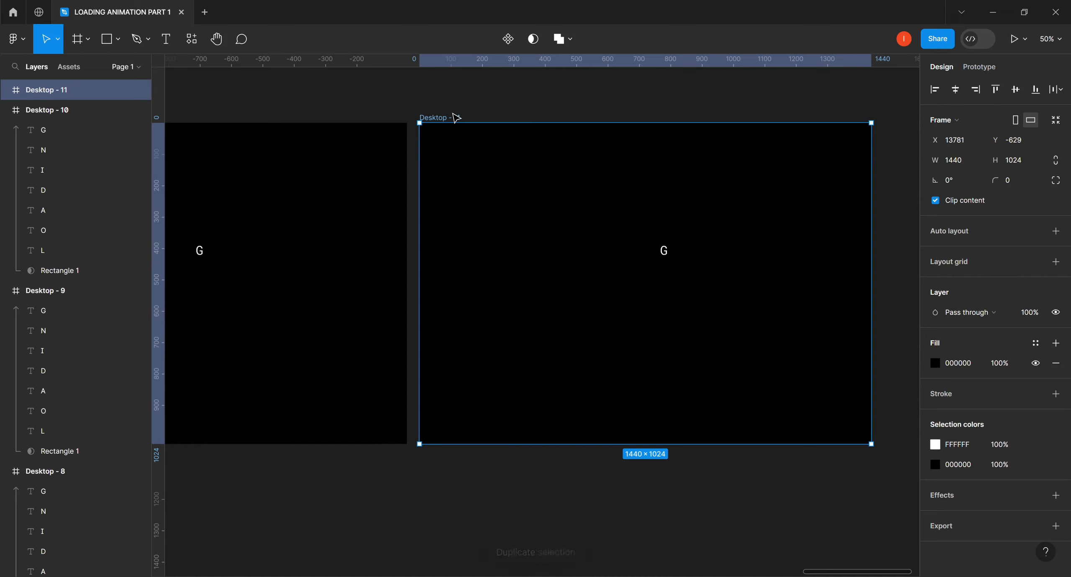
pyautogui.click(6, 91)
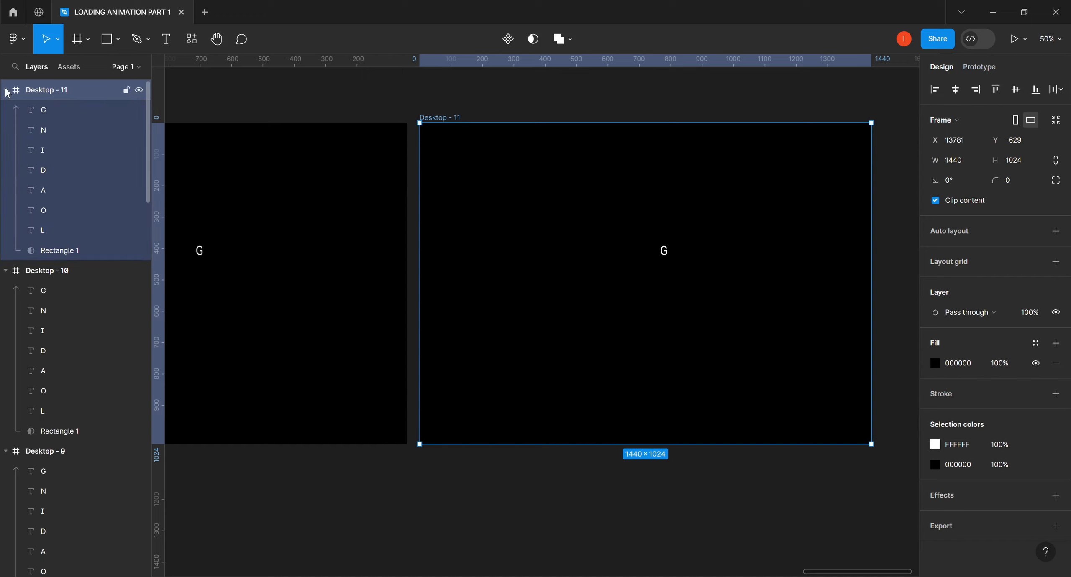
# Move the letter N in Desktop - 11 down into the mask area beside the G, to about Y 376.
pyautogui.click(49, 130)
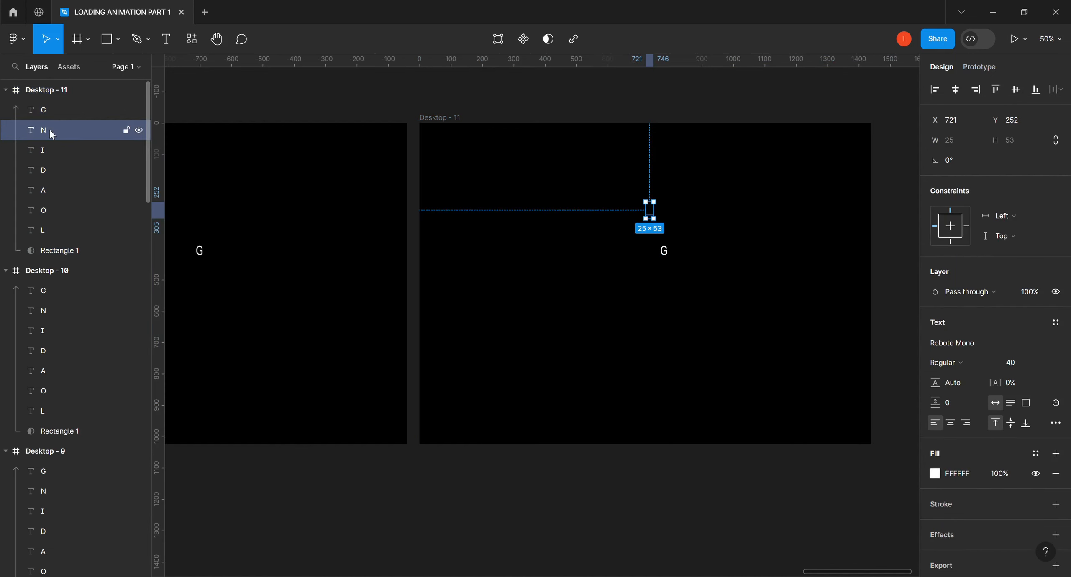
pyautogui.press('Down')
pyautogui.press('Down')
pyautogui.press('Down')
pyautogui.press('Down')
pyautogui.press('Down')
pyautogui.press('Down')
pyautogui.press('Down')
pyautogui.press('Down')
pyautogui.press('Down')
pyautogui.press('Down')
pyautogui.press('Down')
pyautogui.press('Down')
pyautogui.press('Down')
pyautogui.press('Down')
pyautogui.press('Down')
pyautogui.press('Down')
pyautogui.press('Down')
pyautogui.press('Down')
pyautogui.press('Down')
pyautogui.press('Down')
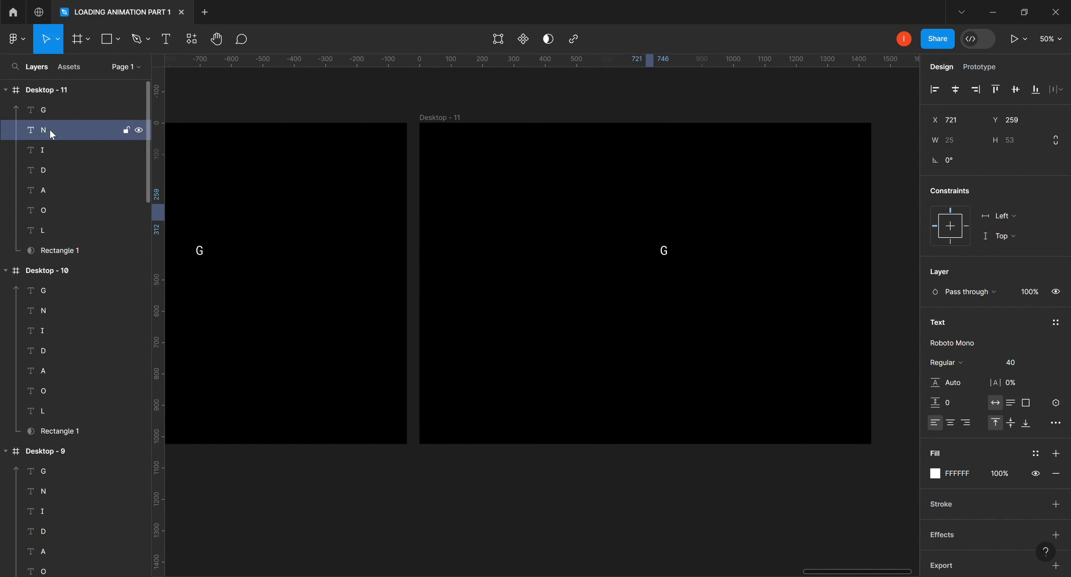
pyautogui.press('Down')
pyautogui.press('Down')
pyautogui.press('Down')
pyautogui.press('Down')
pyautogui.press('Down')
pyautogui.press('Down')
pyautogui.press('Down')
pyautogui.press('Down')
pyautogui.press('Down')
pyautogui.press('Down')
pyautogui.press('Down')
pyautogui.press('Down')
pyautogui.press('Down')
pyautogui.press('Down')
pyautogui.press('Down')
pyautogui.press('Down')
pyautogui.press('Down')
pyautogui.press('Down')
pyautogui.press('Down')
pyautogui.press('Down')
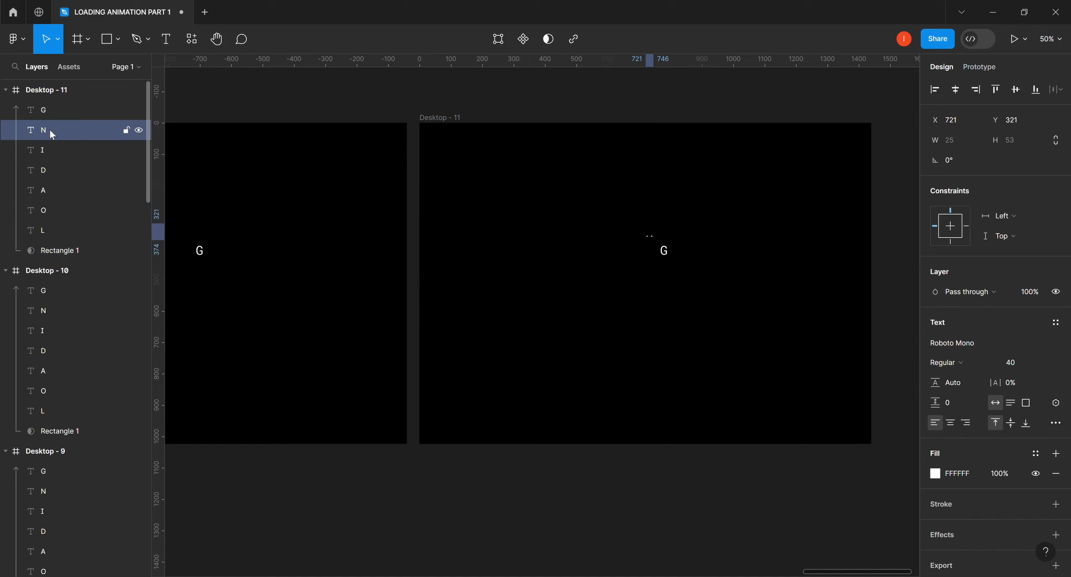
pyautogui.press('Down')
pyautogui.press('Down')
pyautogui.press('Down')
pyautogui.press('Down')
pyautogui.press('Down')
pyautogui.press('Down')
pyautogui.press('Down')
pyautogui.press('Down')
pyautogui.press('Down')
pyautogui.press('Down')
pyautogui.press('Down')
pyautogui.press('Down')
pyautogui.press('Down')
pyautogui.press('Down')
pyautogui.press('Down')
pyautogui.press('Down')
pyautogui.press('Down')
pyautogui.press('Down')
pyautogui.press('Down')
pyautogui.press('Down')
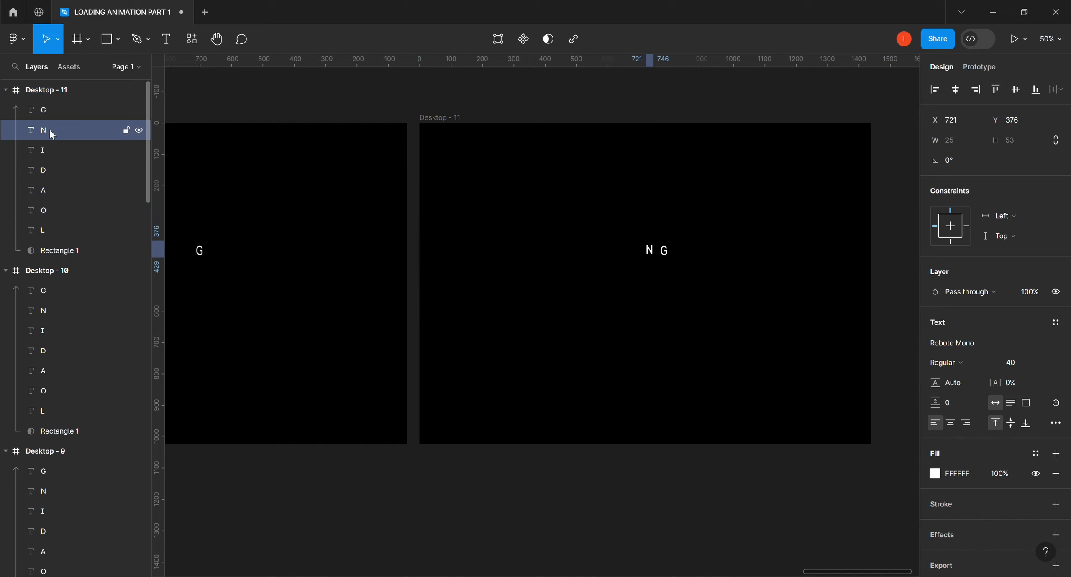
# Adjust the letter N's vertical position in Desktop - 11 to Y 380 so it lines up with the G.
pyautogui.press('Down')
pyautogui.press('Down')
pyautogui.press('Down')
pyautogui.press('Down')
pyautogui.press('Down')
pyautogui.press('Down')
pyautogui.press('Down')
pyautogui.press('Down')
pyautogui.press('Down')
pyautogui.press('Down')
pyautogui.press('Down')
pyautogui.press('Down')
pyautogui.press('Down')
pyautogui.press('Down')
pyautogui.press('Down')
pyautogui.press('Down')
pyautogui.press('Down')
pyautogui.press('Down')
pyautogui.press('Down')
pyautogui.press('Up')
pyautogui.press('Up')
pyautogui.press('Up')
pyautogui.press('Up')
pyautogui.press('Up')
pyautogui.press('Up')
pyautogui.press('Up')
pyautogui.press('Up')
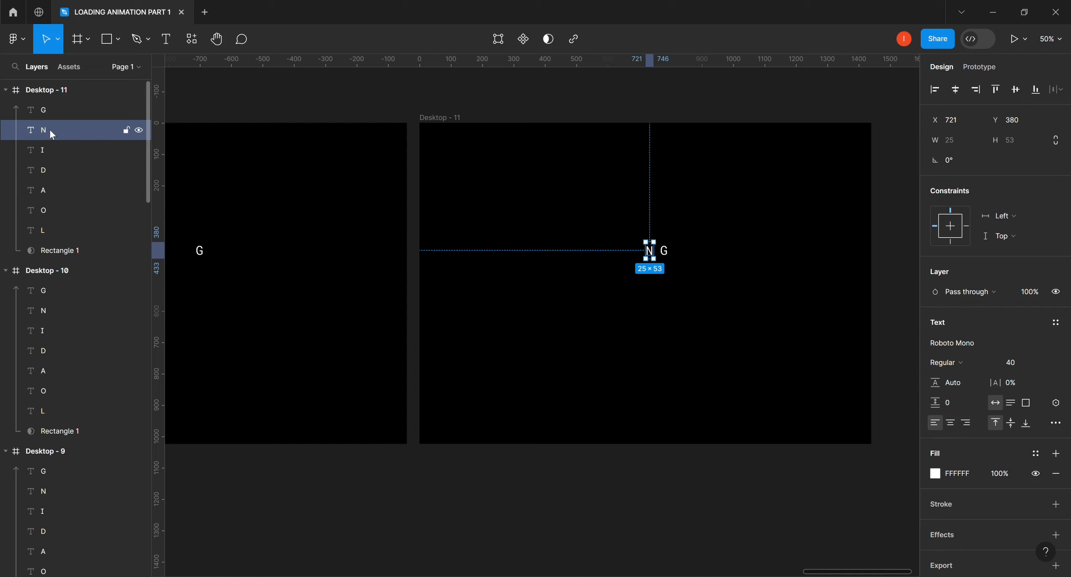
# Duplicate the Desktop - 11 frame and expand the copy's layers.
pyautogui.click(442, 120)
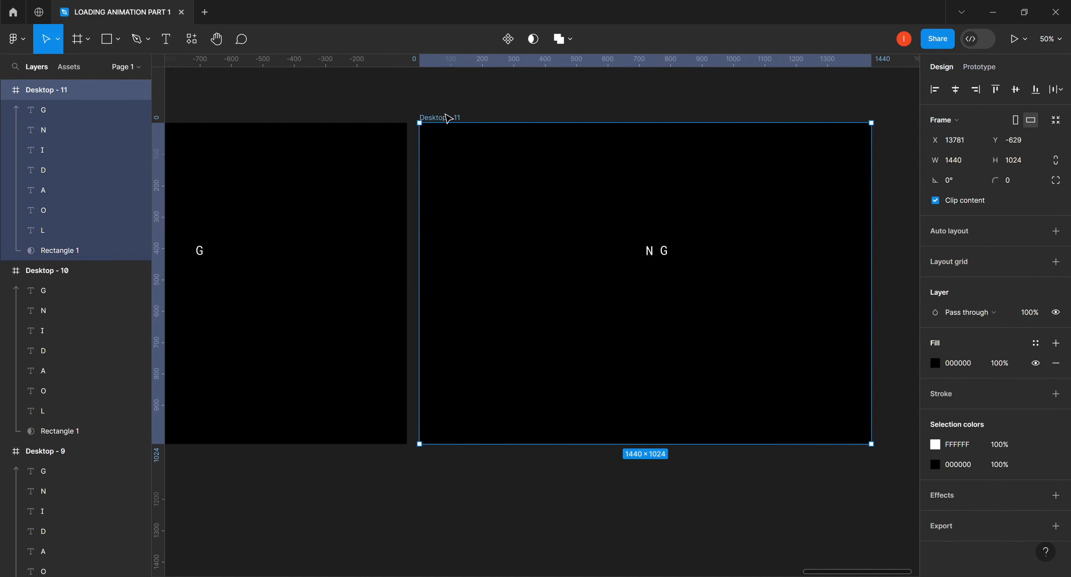
pyautogui.hotkey('ctrl', 'd')
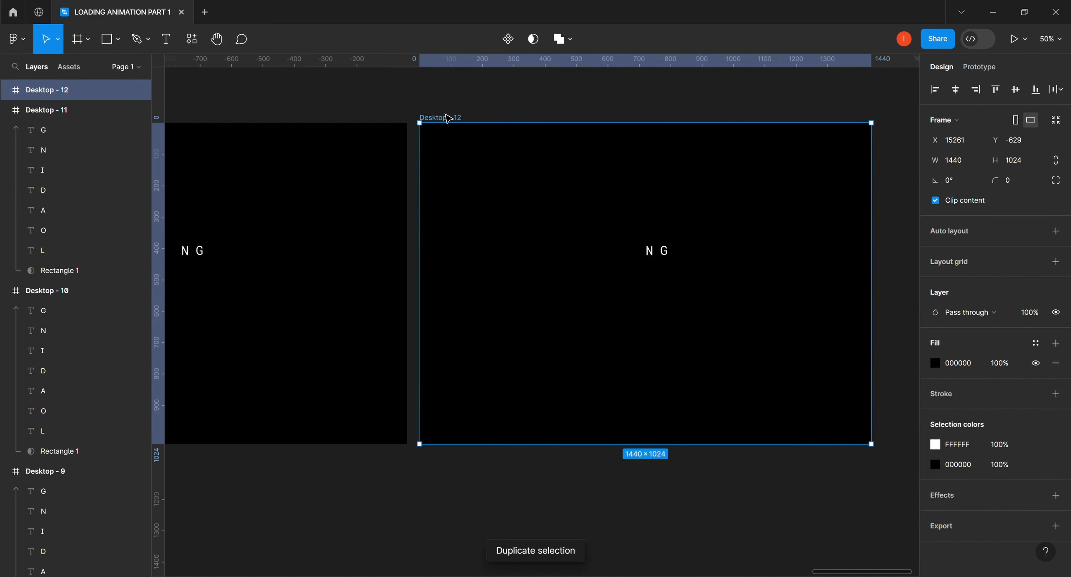
pyautogui.click(6, 91)
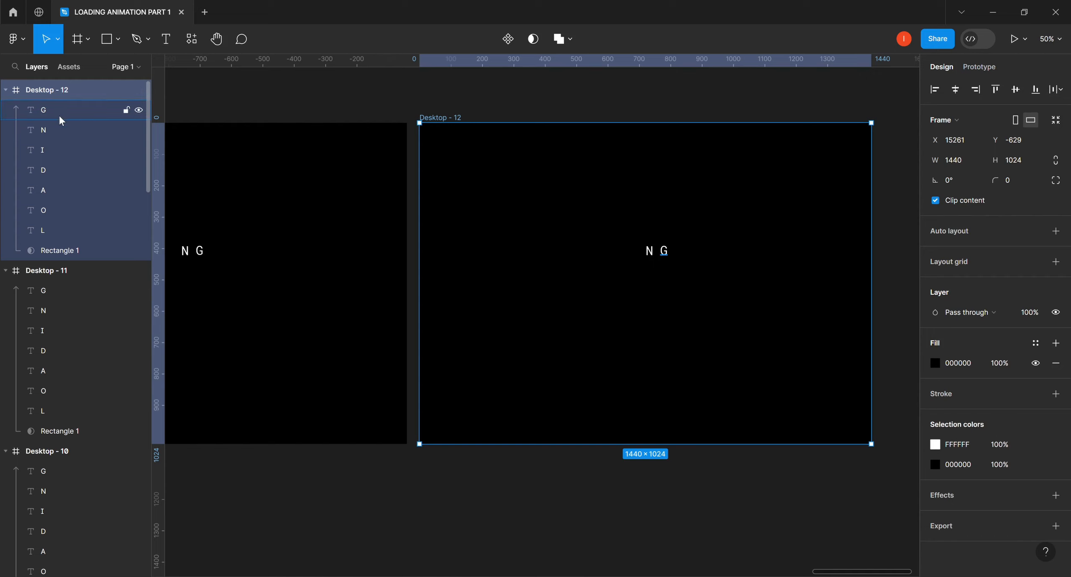
# Move the letter I in Desktop - 12 down into the mask area beside the N, to Y 379.
pyautogui.click(48, 149)
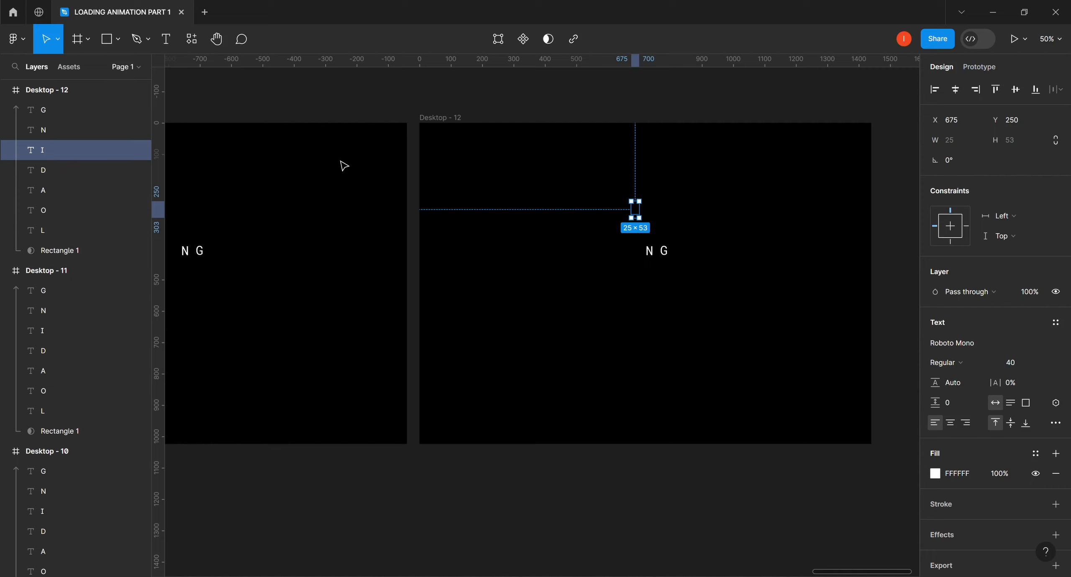
pyautogui.press('Down')
pyautogui.press('Down')
pyautogui.press('Down')
pyautogui.press('Down')
pyautogui.press('Down')
pyautogui.press('Down')
pyautogui.press('Down')
pyautogui.press('Down')
pyautogui.press('Down')
pyautogui.press('Down')
pyautogui.press('Down')
pyautogui.press('Down')
pyautogui.press('Down')
pyautogui.press('Down')
pyautogui.press('Down')
pyautogui.press('Down')
pyautogui.press('Down')
pyautogui.press('Down')
pyautogui.press('Down')
pyautogui.press('Down')
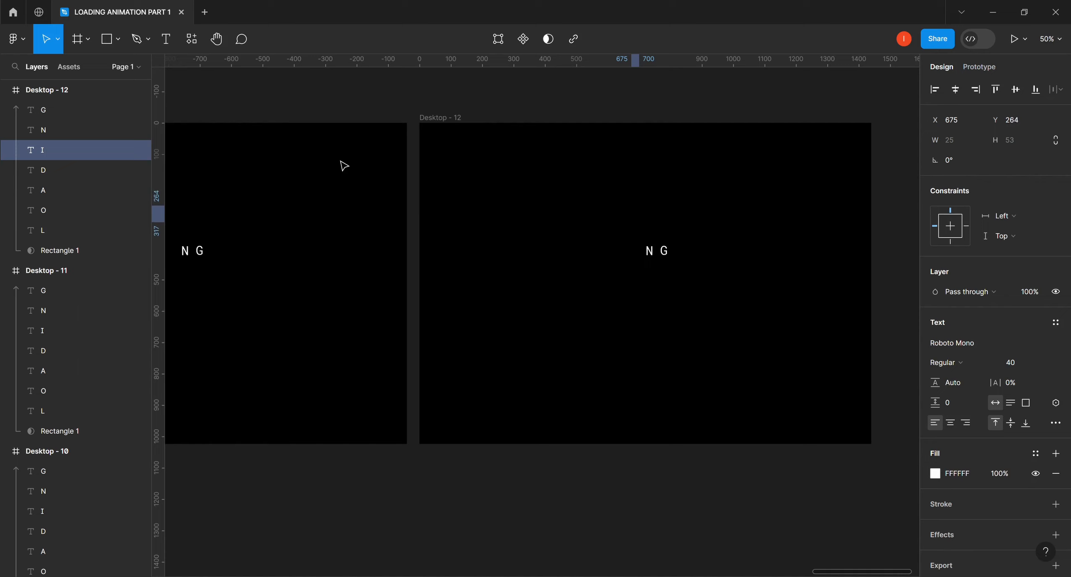
pyautogui.press('Down')
pyautogui.press('Down')
pyautogui.press('Down')
pyautogui.press('Down')
pyautogui.press('Down')
pyautogui.press('Down')
pyautogui.press('Down')
pyautogui.press('Down')
pyautogui.press('Down')
pyautogui.press('Down')
pyautogui.press('Down')
pyautogui.press('Down')
pyautogui.press('Down')
pyautogui.press('Down')
pyautogui.press('Down')
pyautogui.press('Down')
pyautogui.press('Down')
pyautogui.press('Down')
pyautogui.press('Down')
pyautogui.press('Down')
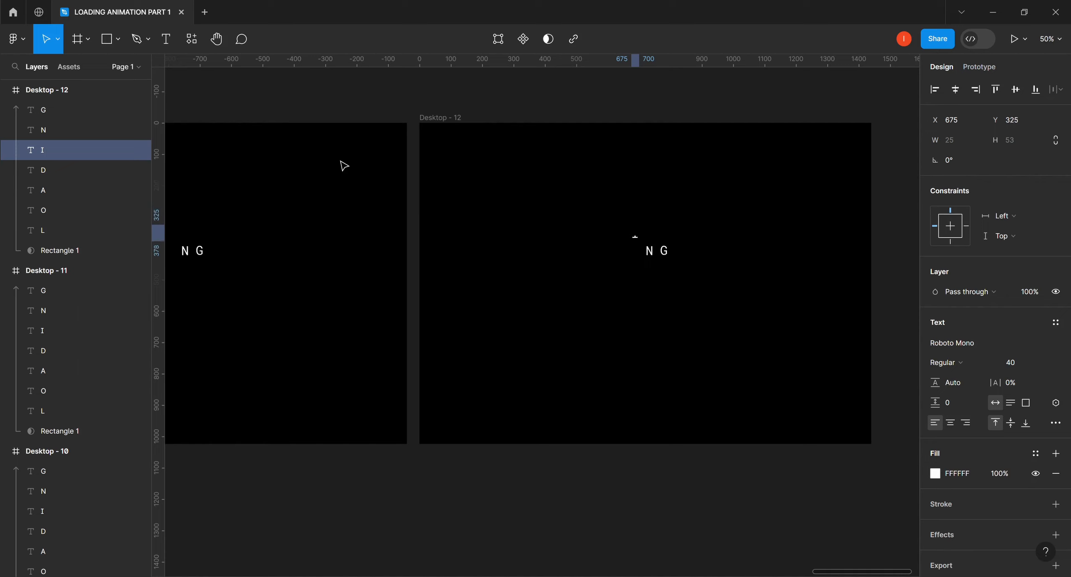
pyautogui.press('Down')
pyautogui.press('Down')
pyautogui.press('Down')
pyautogui.press('Down')
pyautogui.press('Down')
pyautogui.press('Down')
pyautogui.press('Down')
pyautogui.press('Down')
pyautogui.press('Down')
pyautogui.press('Down')
pyautogui.press('Down')
pyautogui.press('Down')
pyautogui.press('Down')
pyautogui.press('Down')
pyautogui.press('Down')
pyautogui.press('Down')
pyautogui.press('Down')
pyautogui.press('Down')
pyautogui.press('Down')
pyautogui.press('Down')
pyautogui.press('Down')
pyautogui.press('Down')
pyautogui.press('Down')
pyautogui.press('Down')
pyautogui.press('Down')
pyautogui.press('Down')
pyautogui.press('Down')
pyautogui.press('Down')
pyautogui.hotkey('shift', 'Up')
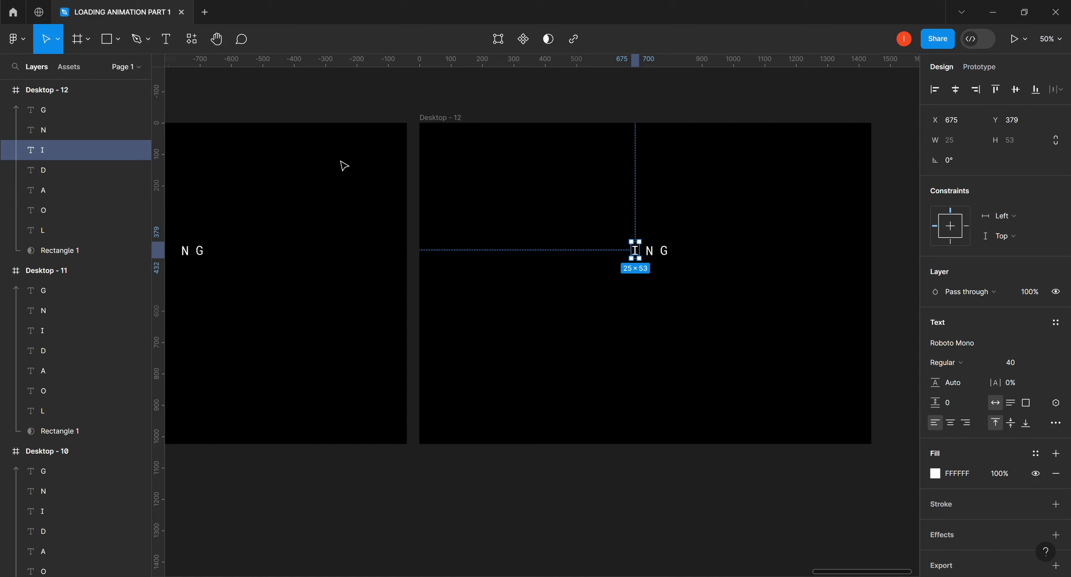
# Duplicate the Desktop - 12 frame and move the copy's letter D down beside the I, to Y 378.
pyautogui.click(452, 118)
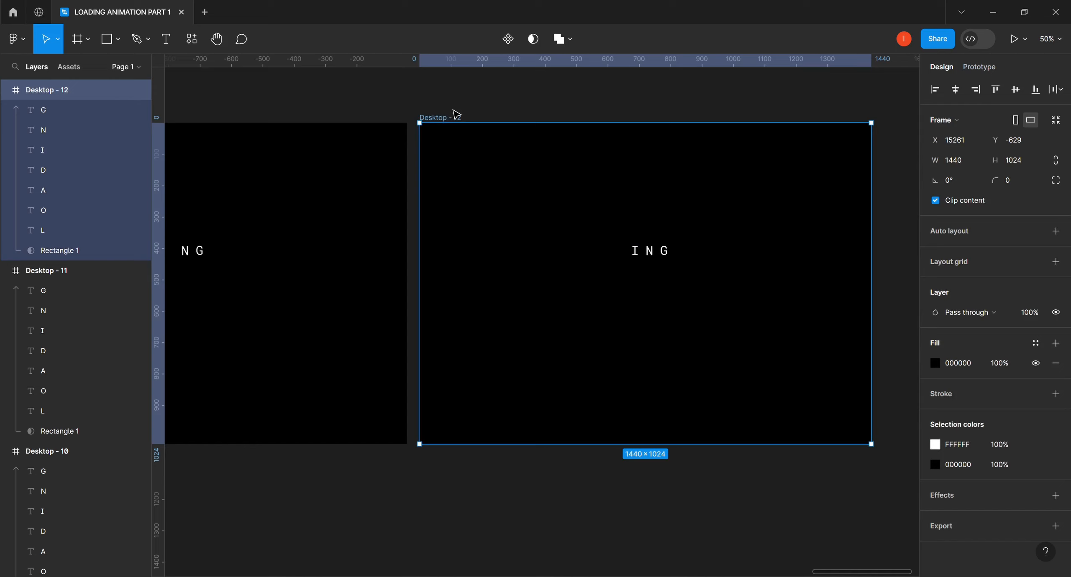
pyautogui.hotkey('ctrl', 'd')
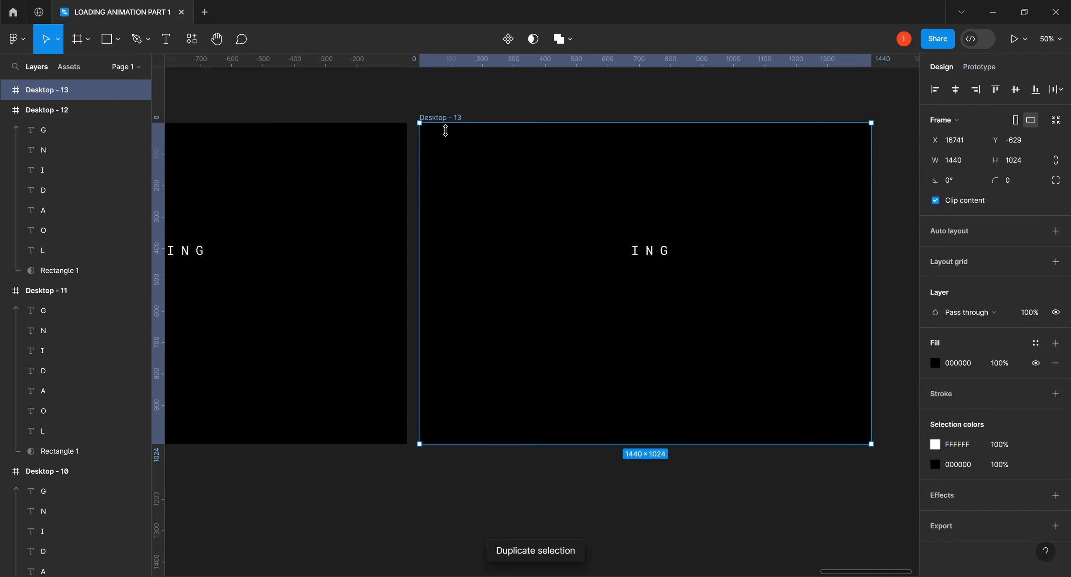
pyautogui.click(46, 168)
pyautogui.hotkey('shift', 'Down')
pyautogui.hotkey('shift', 'Down')
pyautogui.hotkey('shift', 'Down')
pyautogui.hotkey('shift', 'Down')
pyautogui.hotkey('shift', 'Down')
pyautogui.hotkey('shift', 'Down')
pyautogui.hotkey('shift', 'Down')
pyautogui.hotkey('shift', 'Down')
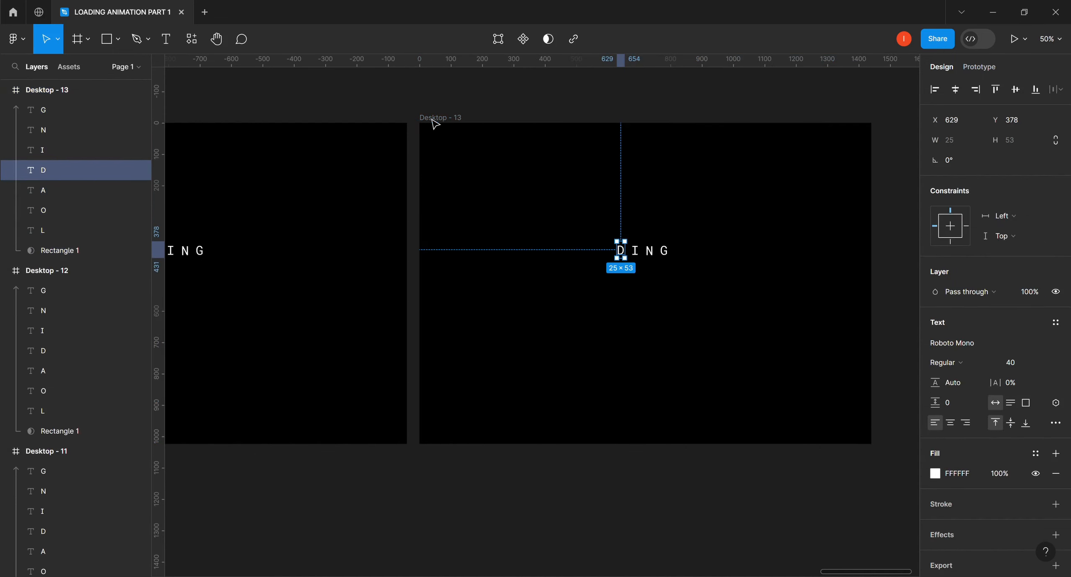
# Duplicate the Desktop - 13 frame and move the copy's letter A down beside the D, to about Y 378.
pyautogui.press('Escape')
pyautogui.hotkey('ctrl', 'd')
pyautogui.click(51, 188)
pyautogui.hotkey('shift', 'Down')
pyautogui.hotkey('shift', 'Down')
pyautogui.hotkey('shift', 'Down')
pyautogui.hotkey('shift', 'Down')
pyautogui.hotkey('shift', 'Down')
pyautogui.hotkey('shift', 'Down')
pyautogui.hotkey('shift', 'Down')
pyautogui.hotkey('shift', 'Down')
pyautogui.hotkey('shift', 'Down')
pyautogui.hotkey('shift', 'Down')
pyautogui.hotkey('shift', 'Down')
pyautogui.hotkey('shift', 'Down')
pyautogui.hotkey('shift', 'Down')
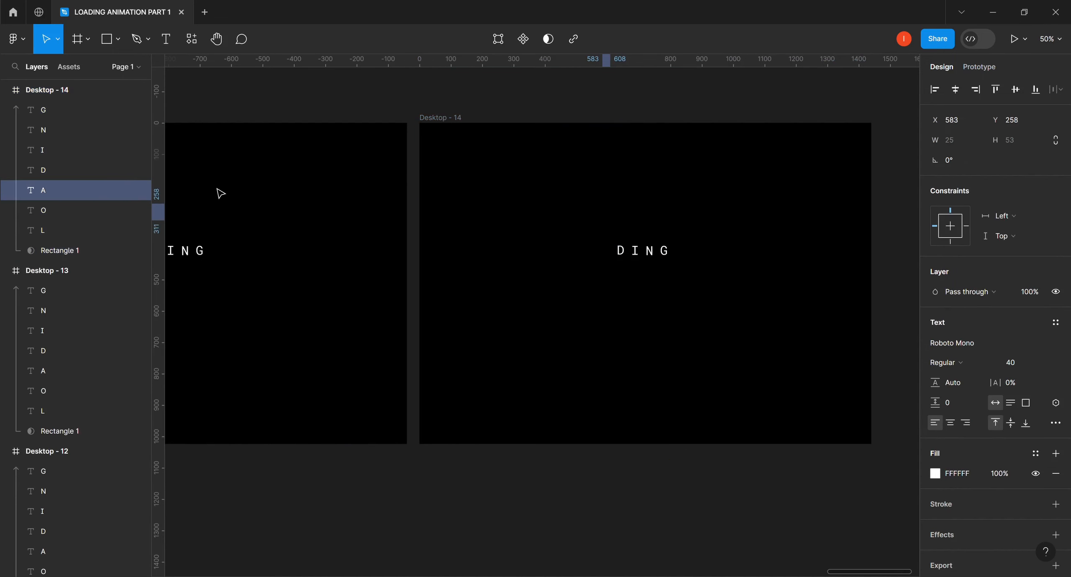
pyautogui.press('Up')
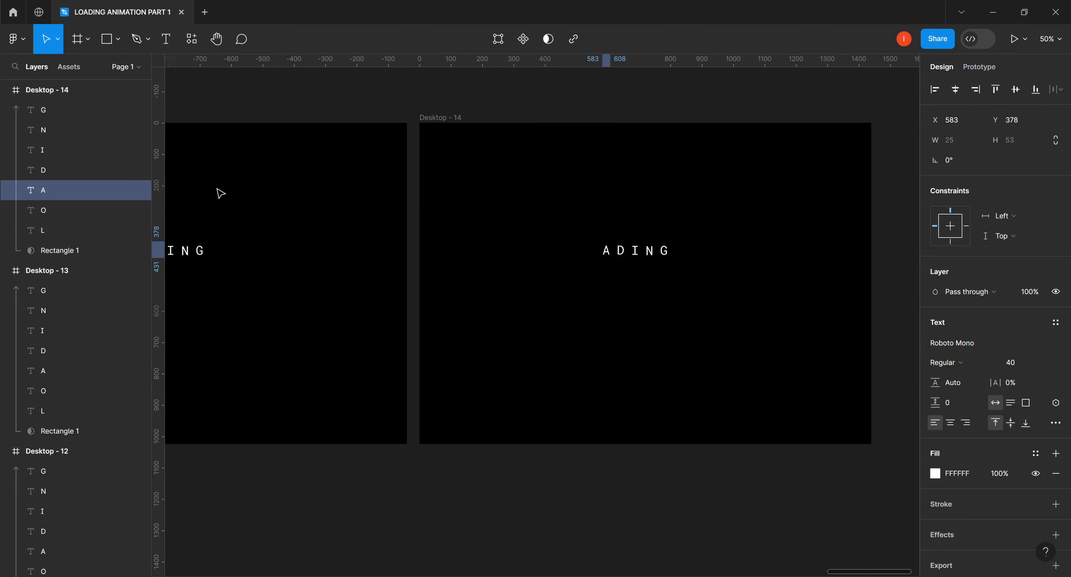
pyautogui.press('Up')
# Duplicate the Desktop - 14 frame.
pyautogui.click(456, 118)
pyautogui.click(47, 190)
pyautogui.click(439, 118)
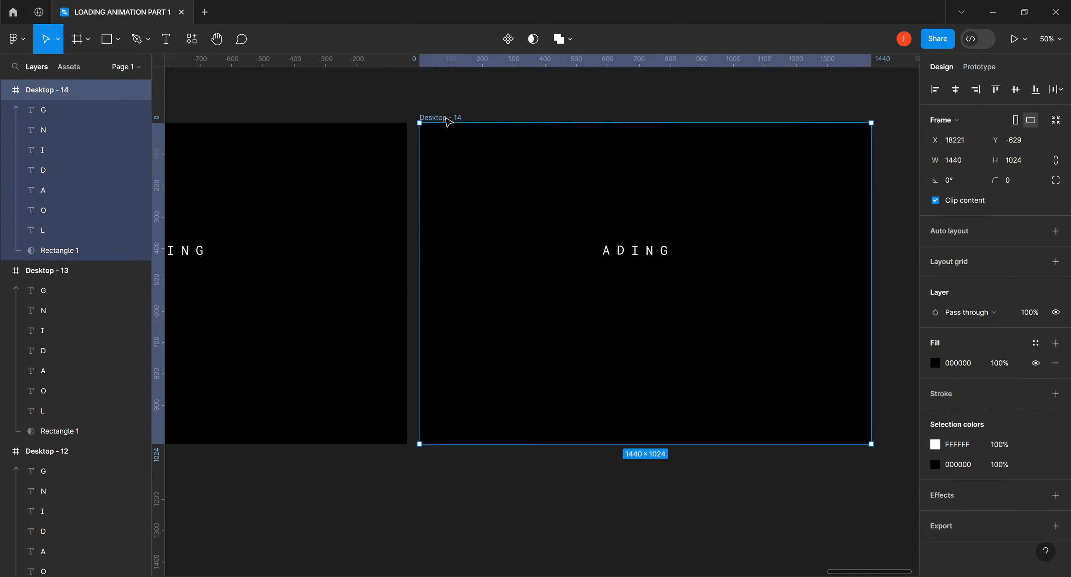
pyautogui.hotkey('ctrl', 'd')
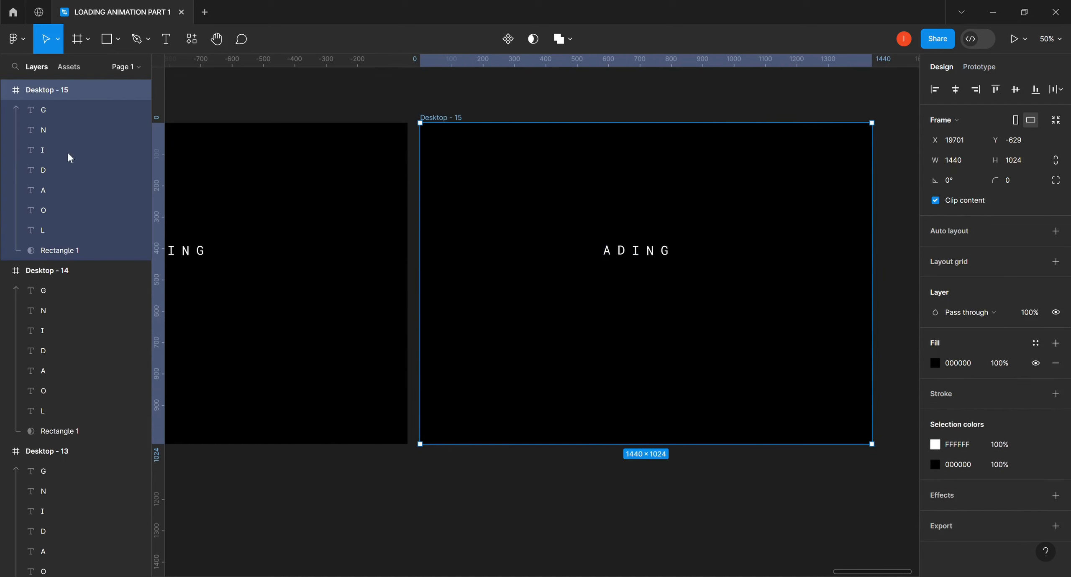
# Move the letter O in Desktop - 15 down into the mask area beside the A, to about Y 380.
pyautogui.click(63, 210)
pyautogui.hotkey('shift', 'Down')
pyautogui.hotkey('shift', 'Down')
pyautogui.hotkey('shift', 'Down')
pyautogui.hotkey('shift', 'Down')
pyautogui.hotkey('shift', 'Down')
pyautogui.hotkey('shift', 'Down')
pyautogui.hotkey('shift', 'Down')
pyautogui.hotkey('shift', 'Down')
pyautogui.hotkey('shift', 'Down')
pyautogui.hotkey('shift', 'Down')
pyautogui.press('Down')
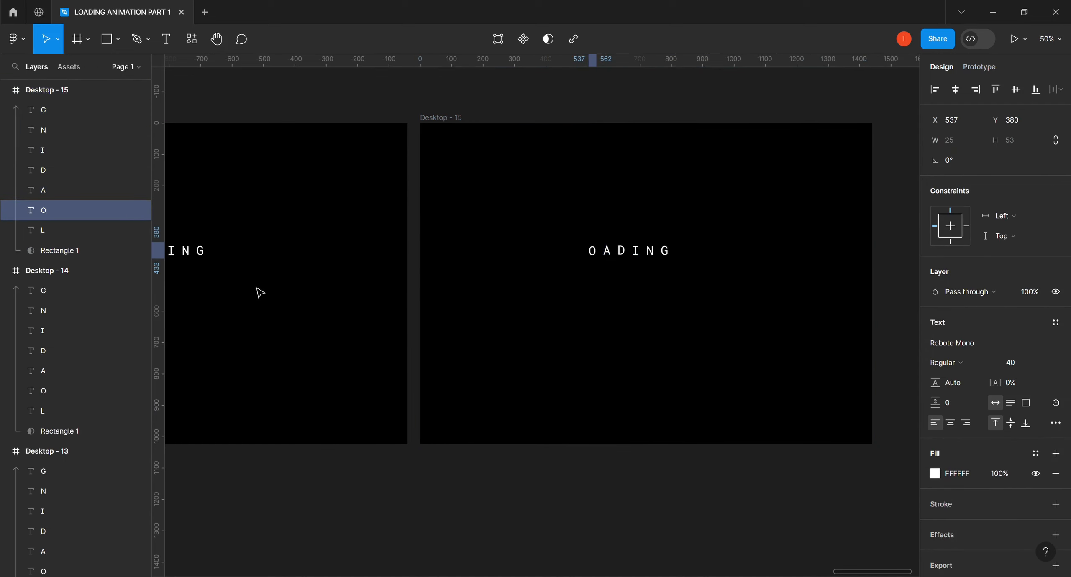
pyautogui.hotkey('shift', 'Down')
pyautogui.press('Down')
pyautogui.press('Down')
pyautogui.press('Down')
pyautogui.press('Down')
pyautogui.press('Down')
pyautogui.press('Down')
pyautogui.press('Down')
pyautogui.press('Down')
# Duplicate the Desktop - 15 frame.
pyautogui.click(460, 122)
pyautogui.hotkey('ctrl', 'd')
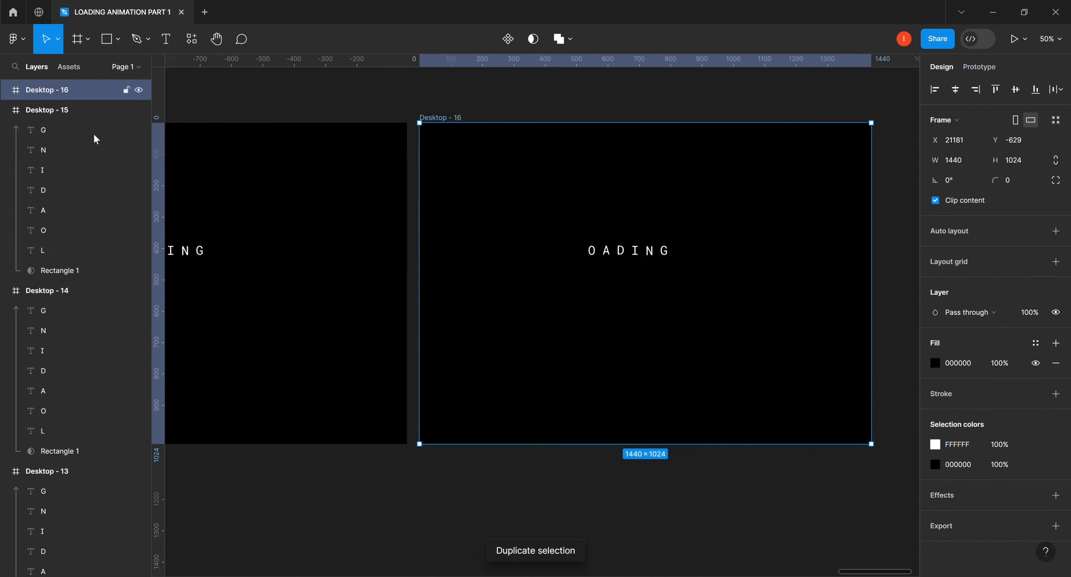
pyautogui.click(44, 250)
pyautogui.hotkey('shift', 'Down')
pyautogui.hotkey('shift', 'Down')
pyautogui.hotkey('shift', 'Down')
pyautogui.press('Down')
pyautogui.press('Down')
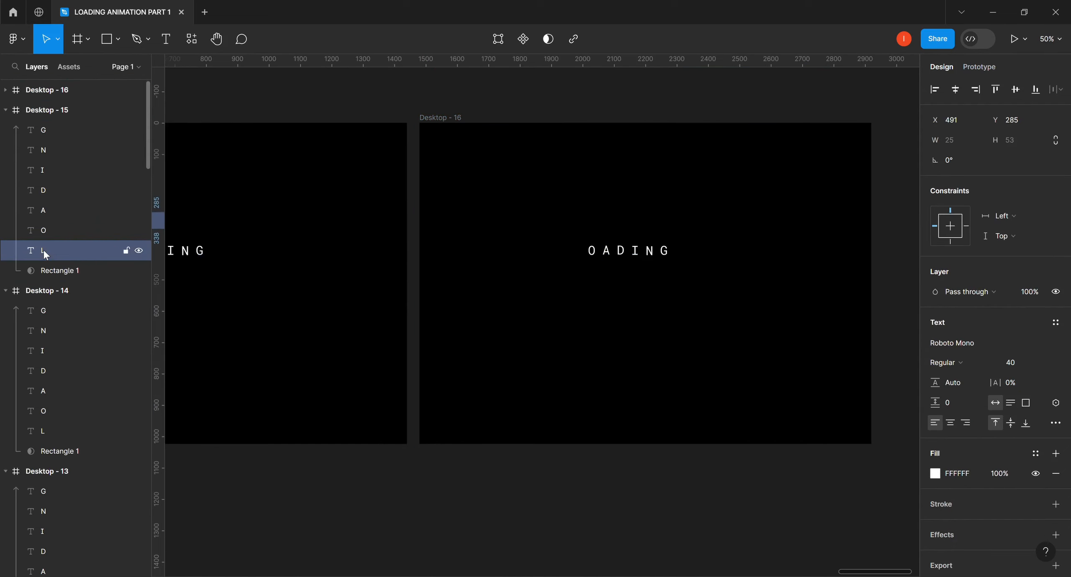
pyautogui.hotkey('ctrl', 'z')
pyautogui.hotkey('ctrl', 'z')
pyautogui.hotkey('ctrl', 'z')
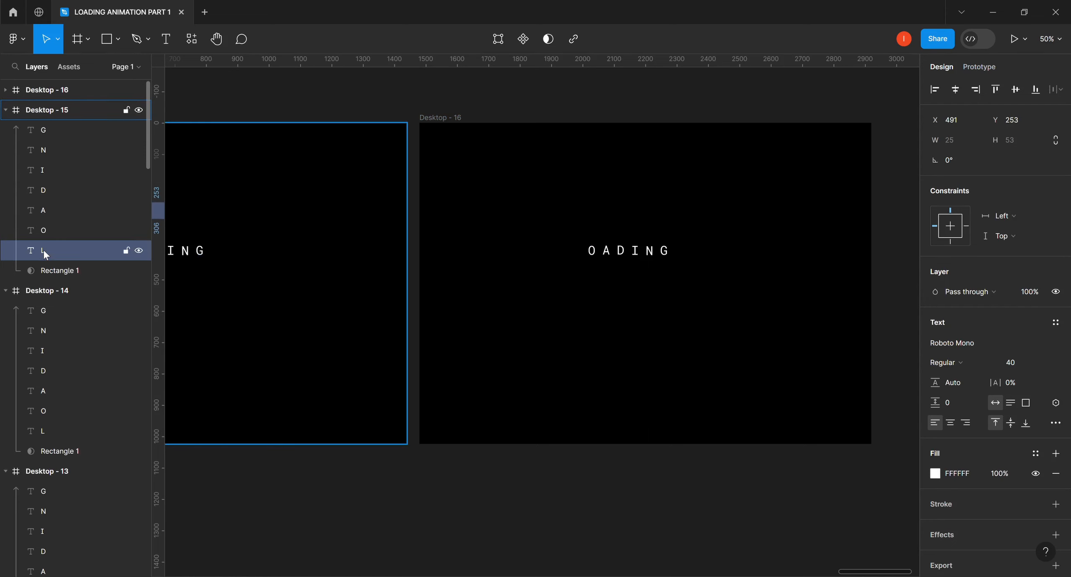
# Move the letter L in Desktop - 16 down into the mask area beside the O, to Y 378.
pyautogui.click(6, 89)
pyautogui.click(42, 227)
pyautogui.hotkey('shift', 'Down')
pyautogui.hotkey('shift', 'Down')
pyautogui.hotkey('shift', 'Down')
pyautogui.hotkey('shift', 'Down')
pyautogui.hotkey('shift', 'Down')
pyautogui.hotkey('shift', 'Down')
pyautogui.hotkey('shift', 'Down')
pyautogui.hotkey('shift', 'Down')
pyautogui.hotkey('shift', 'Down')
pyautogui.hotkey('shift', 'Down')
pyautogui.hotkey('shift', 'Down')
pyautogui.hotkey('shift', 'Down')
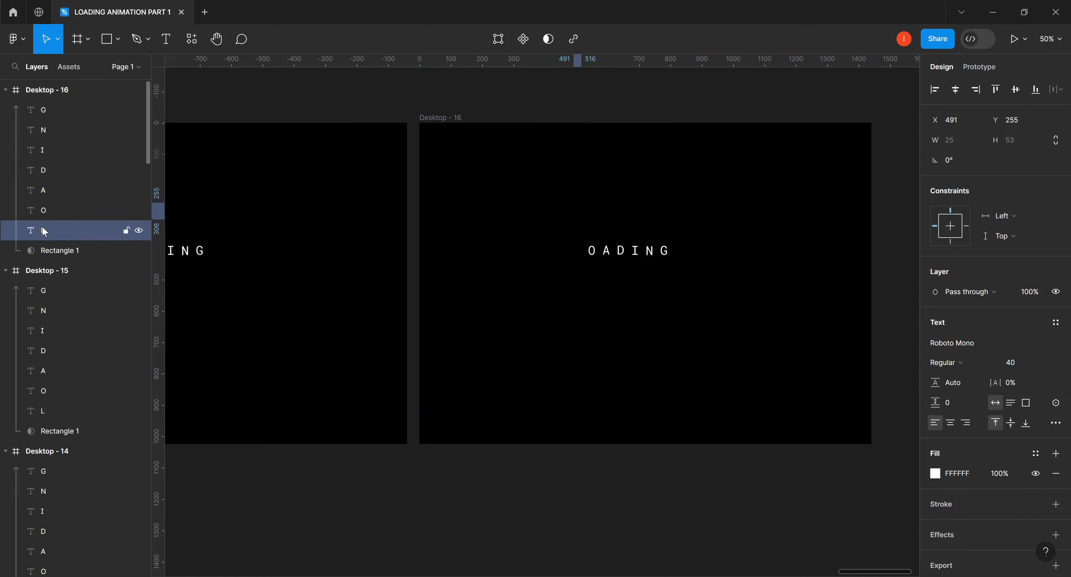
pyautogui.press('Down')
pyautogui.press('Down')
pyautogui.press('Down')
pyautogui.press('Down')
pyautogui.press('Down')
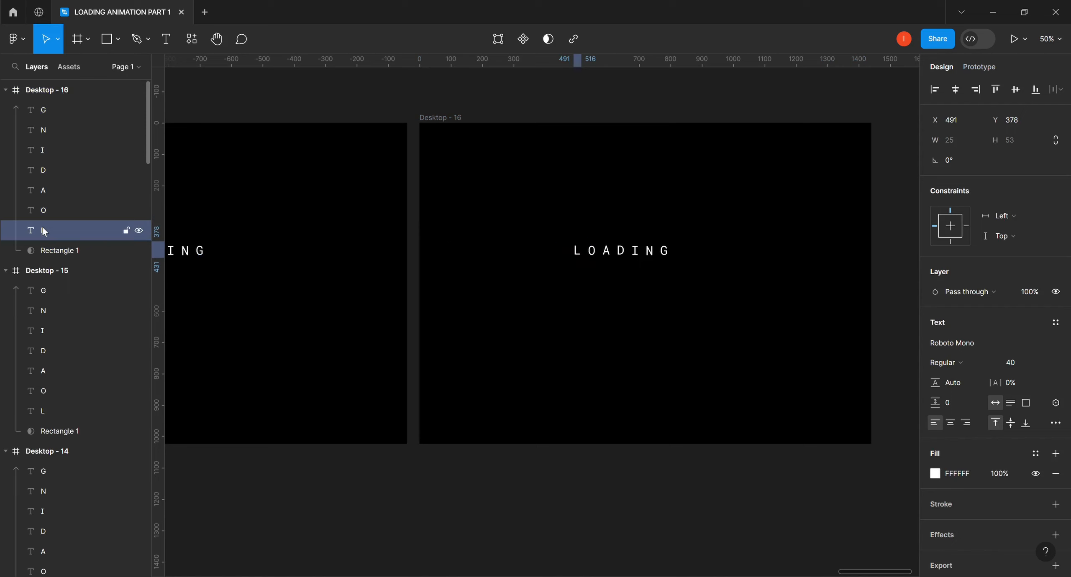
pyautogui.click(555, 111)
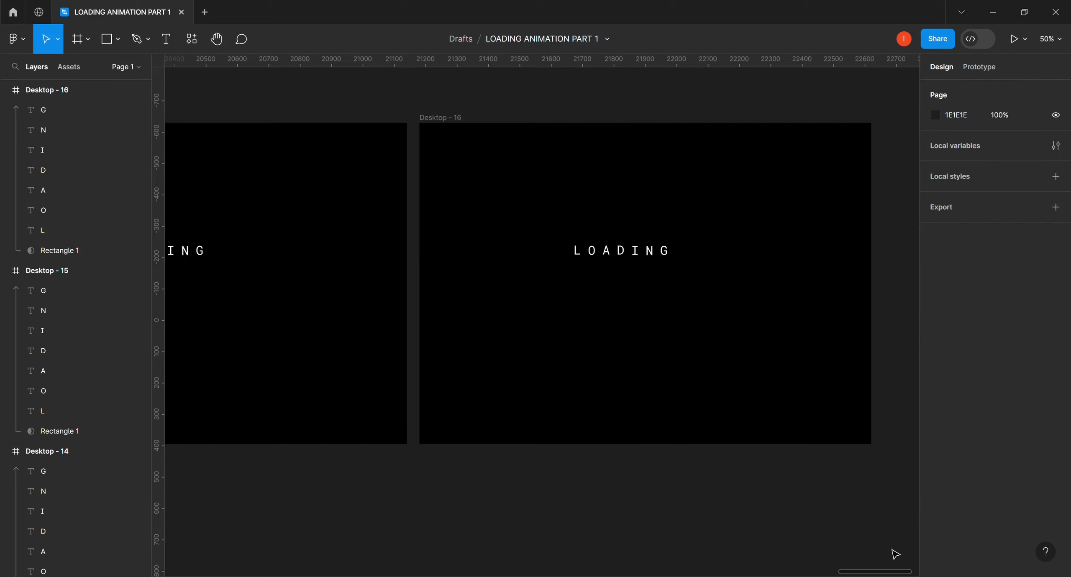
# Link the Desktop - 8 frame to Desktop - 9 in the prototype with an After delay trigger of 800 ms.
pyautogui.moveTo(877, 572); pyautogui.dragTo(447, 572)
pyautogui.hscroll(-4, 446, 574)
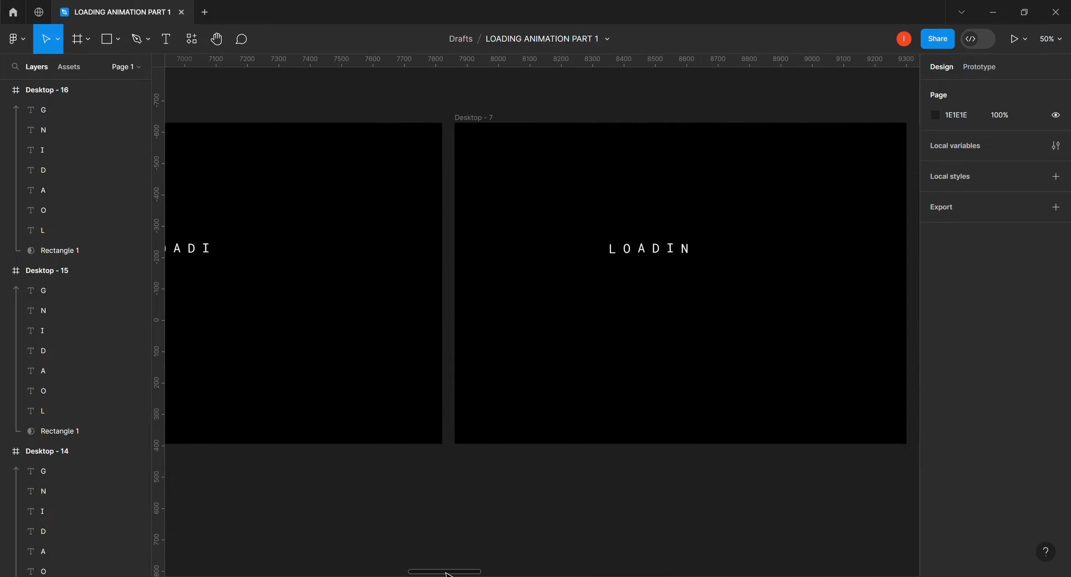
pyautogui.hscroll(15, 446, 574)
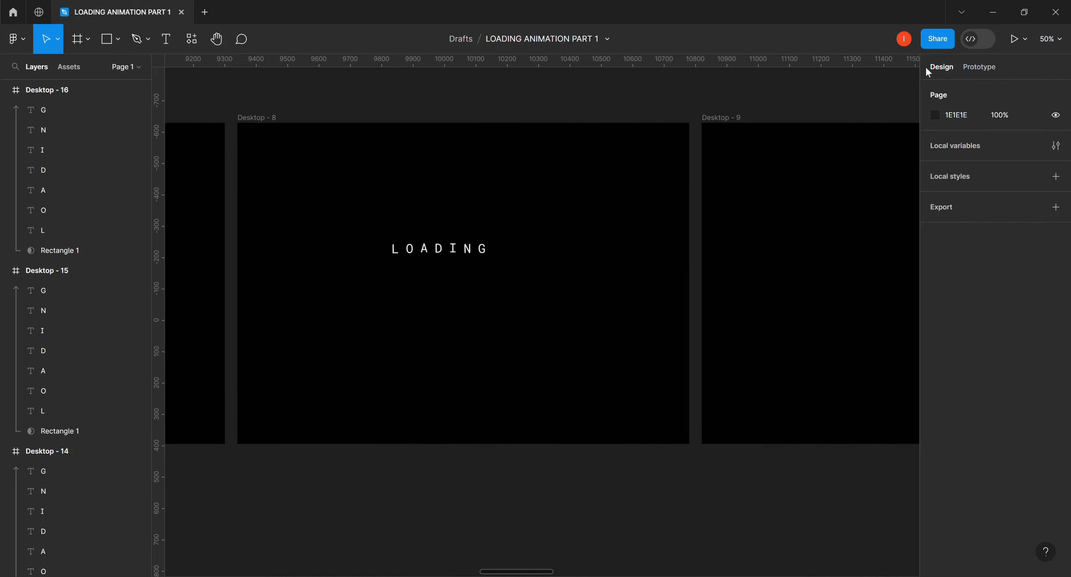
pyautogui.click(979, 67)
pyautogui.click(267, 118)
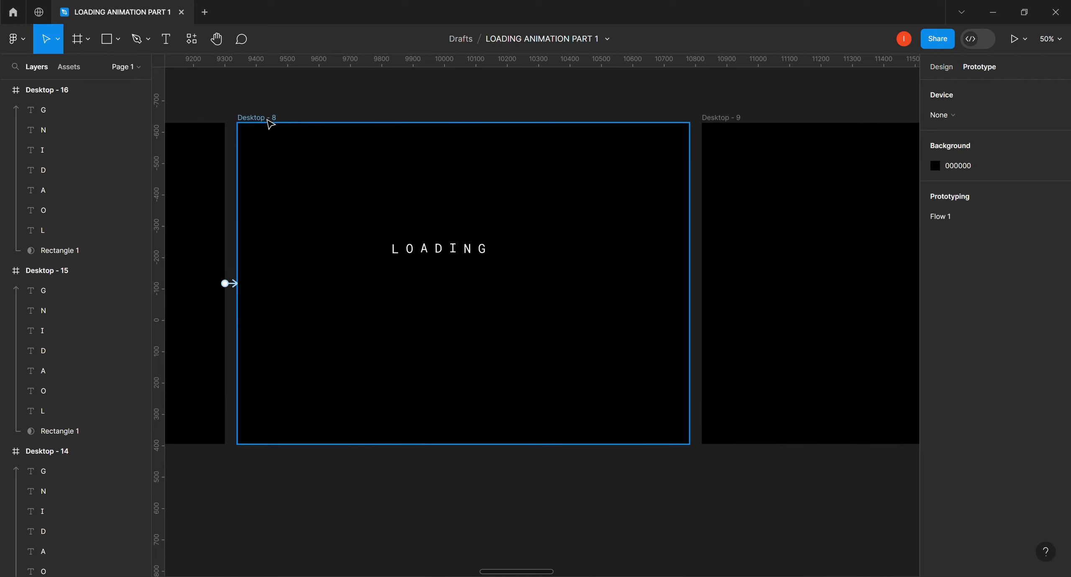
pyautogui.click(298, 108)
pyautogui.click(274, 120)
pyautogui.click(275, 120)
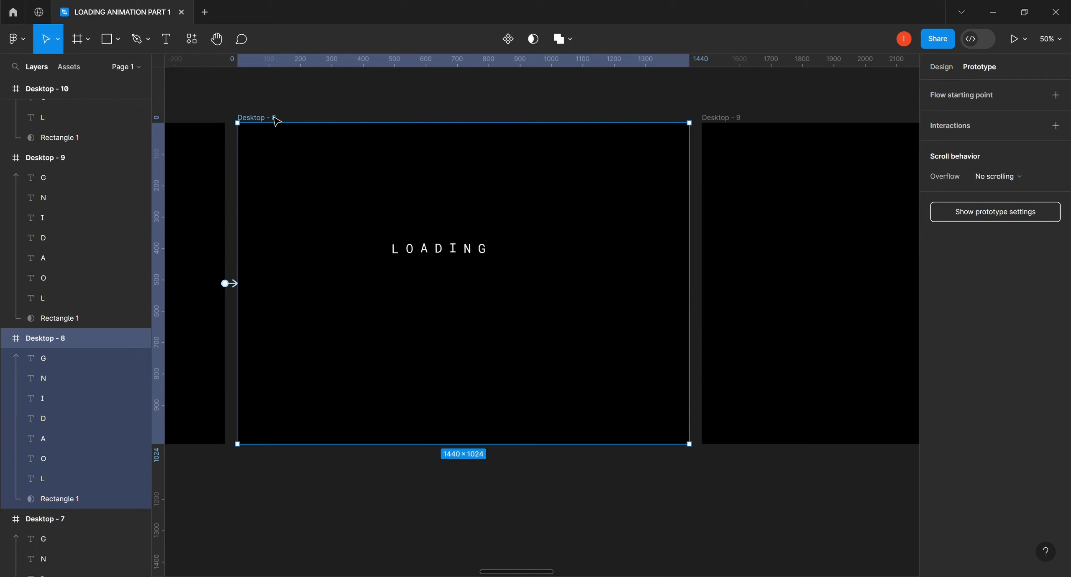
pyautogui.moveTo(694, 288)
pyautogui.moveTo(690, 286); pyautogui.dragTo(725, 284)
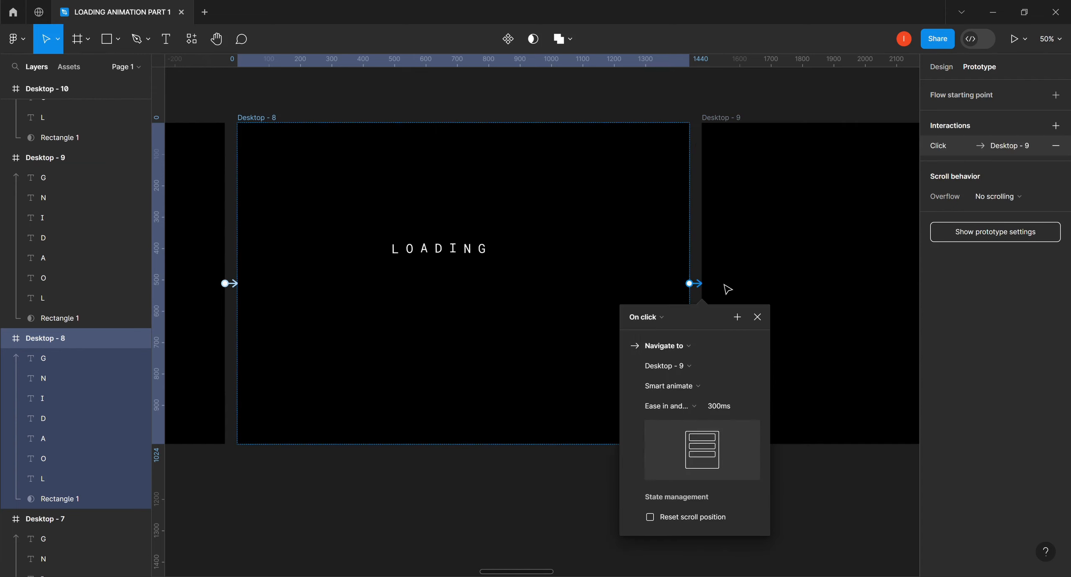
pyautogui.click(662, 316)
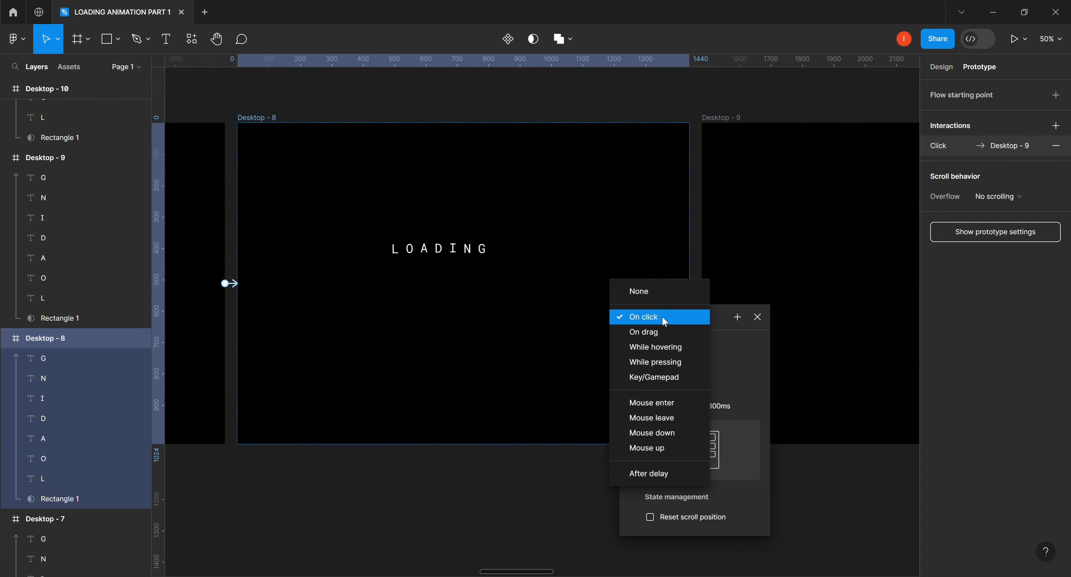
pyautogui.click(658, 474)
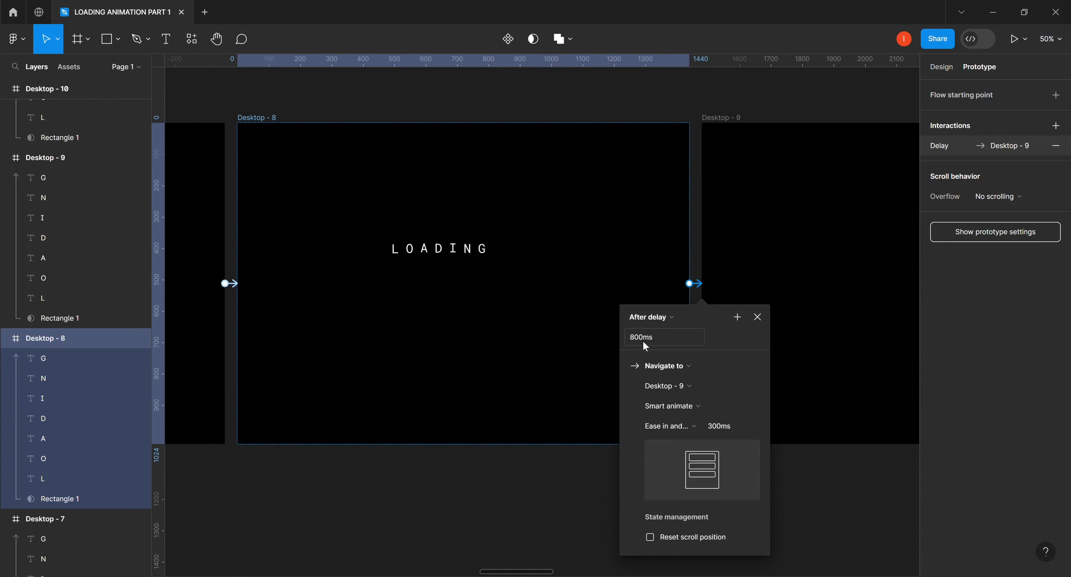
pyautogui.click(815, 475)
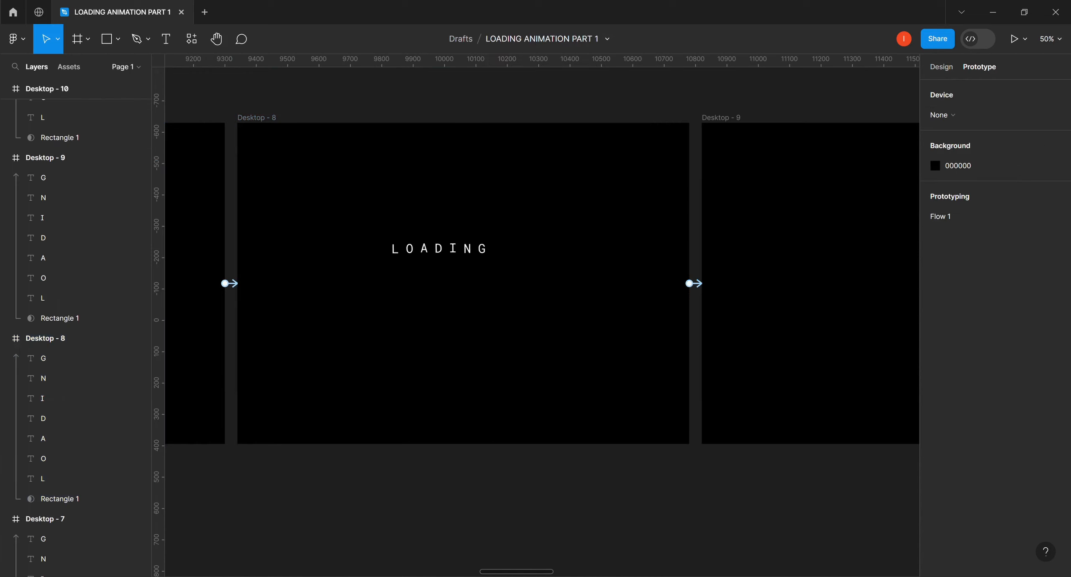
# Link Desktop - 9 to Desktop - 10 in the prototype with an After delay trigger of 200 ms.
pyautogui.moveTo(515, 573); pyautogui.dragTo(554, 573)
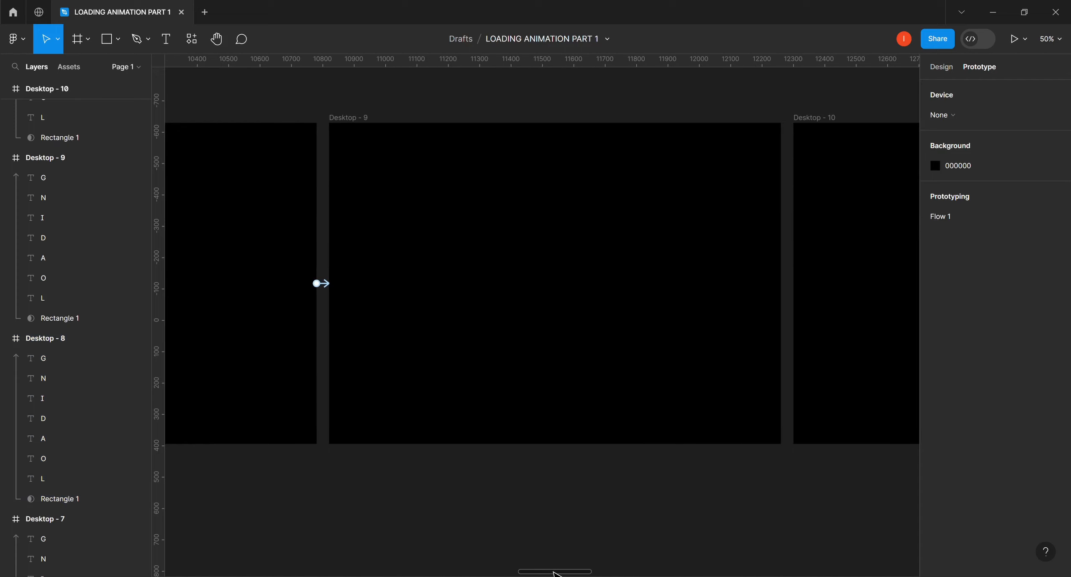
pyautogui.click(353, 121)
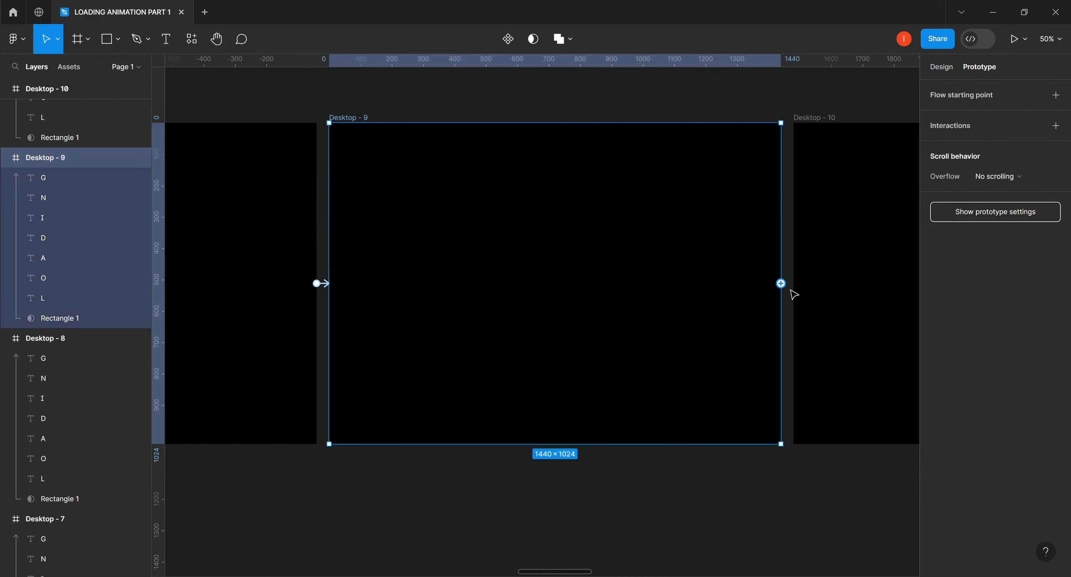
pyautogui.moveTo(781, 284); pyautogui.dragTo(816, 290)
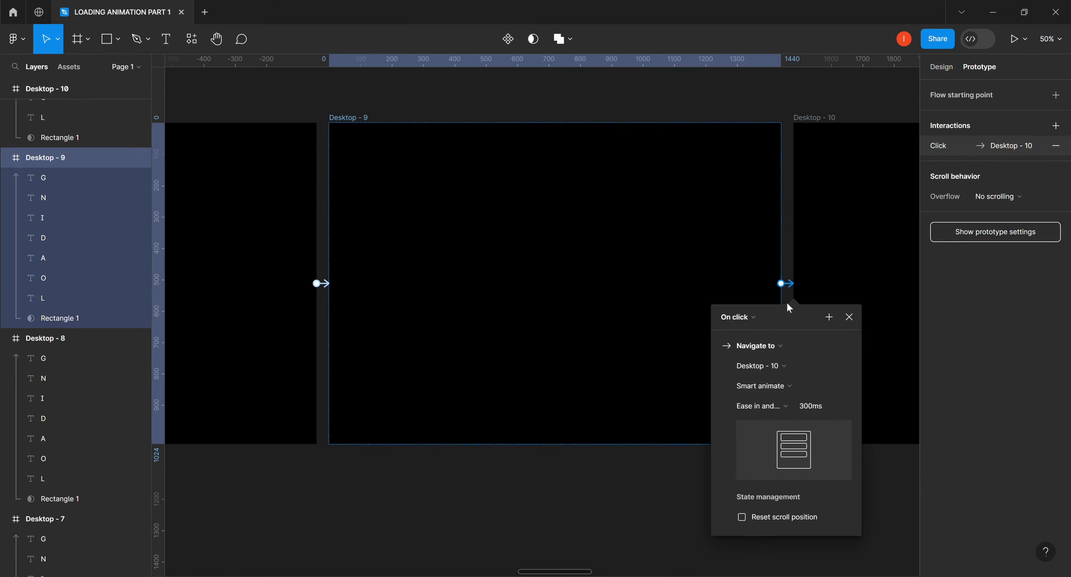
pyautogui.click(755, 315)
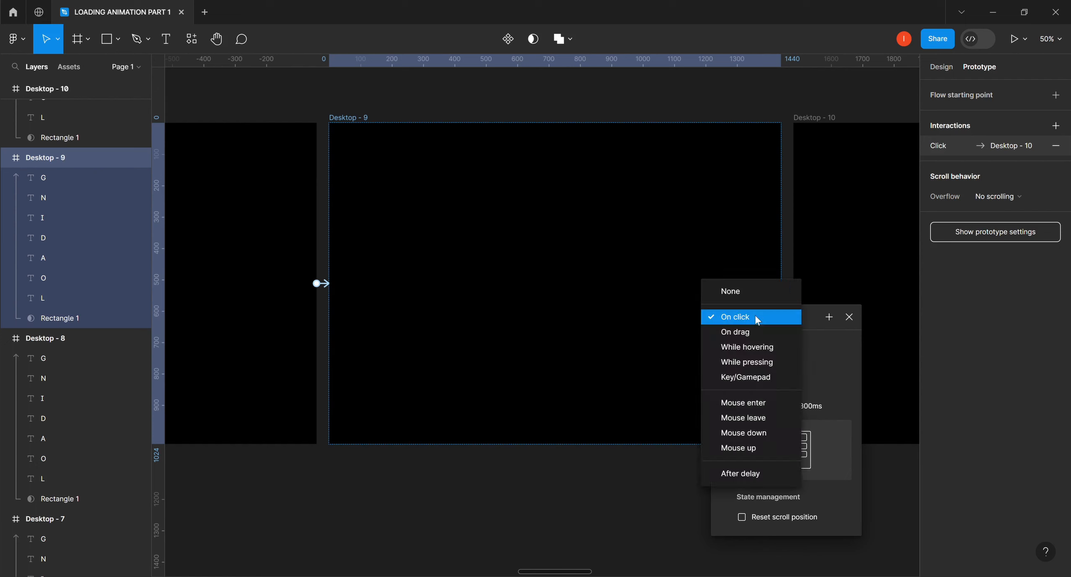
pyautogui.click(736, 475)
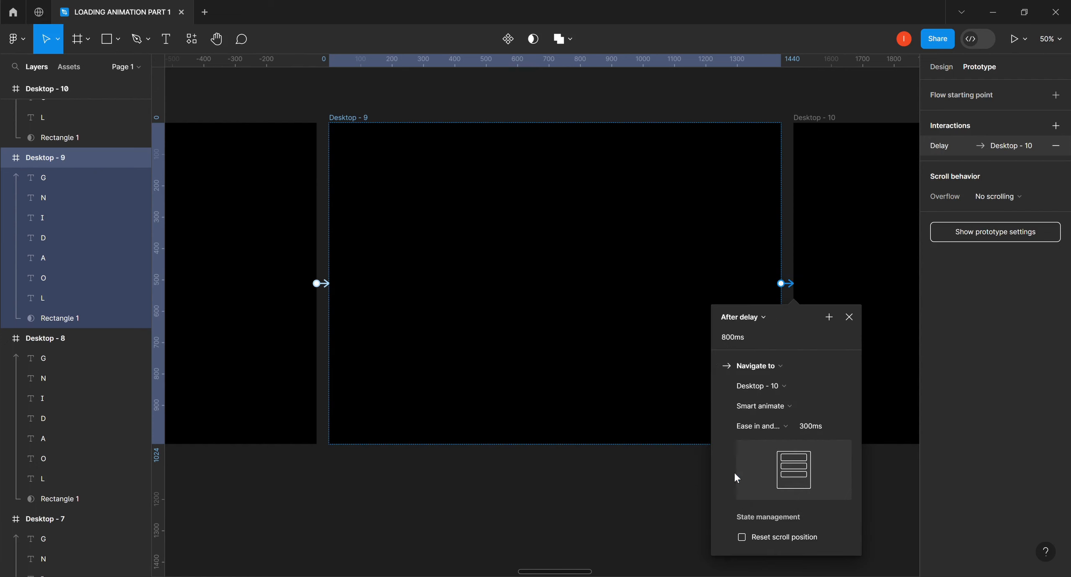
pyautogui.click(727, 337)
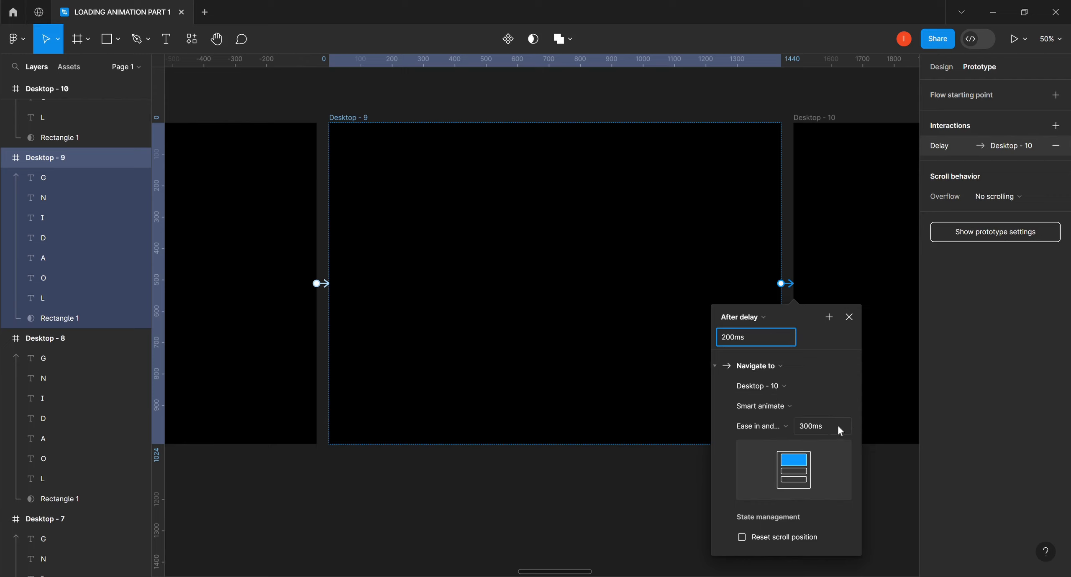
pyautogui.click(897, 478)
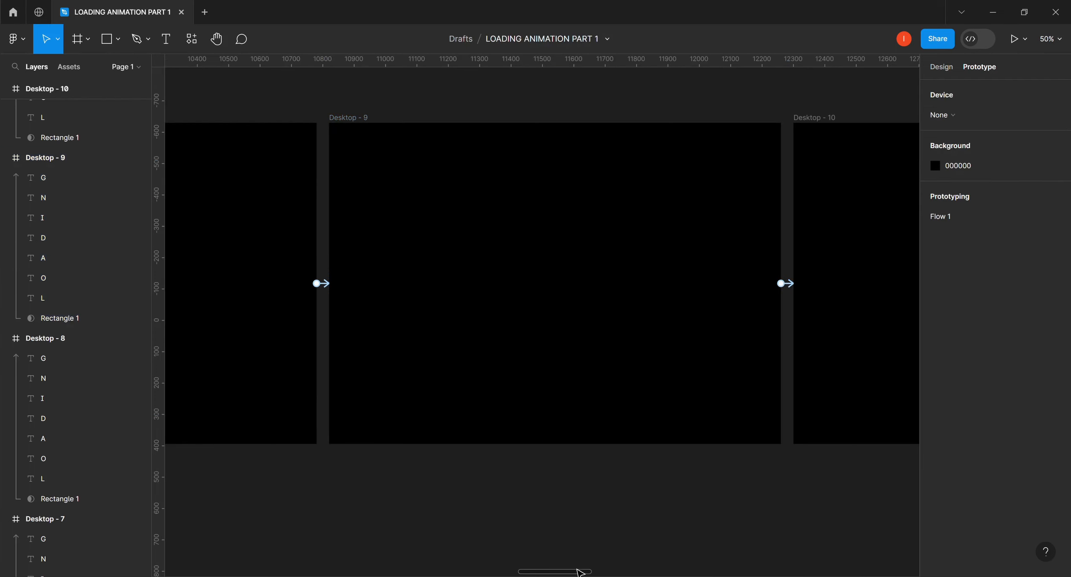
# Link Desktop - 10 to Desktop - 11 in the prototype with an After delay trigger and set its delay time.
pyautogui.moveTo(577, 574); pyautogui.dragTo(633, 556)
pyautogui.click(316, 119)
pyautogui.click(317, 118)
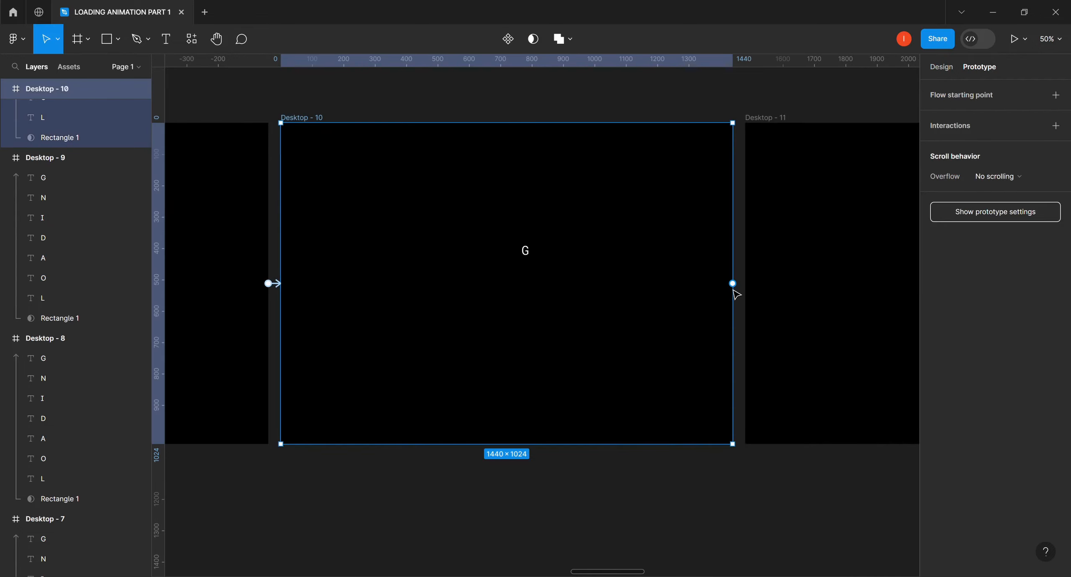
pyautogui.moveTo(732, 283); pyautogui.dragTo(765, 287)
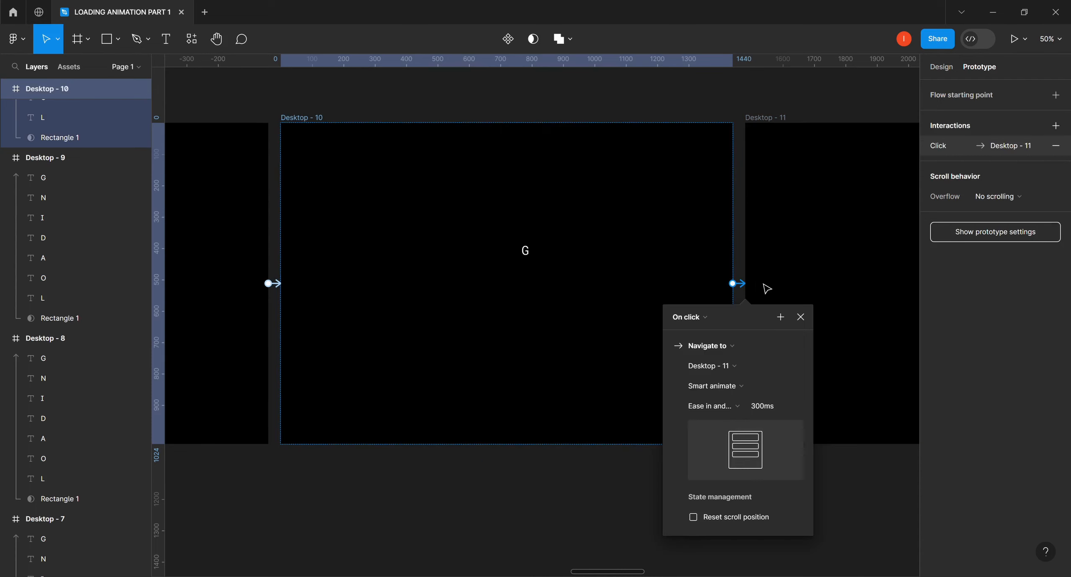
pyautogui.click(702, 317)
pyautogui.click(675, 469)
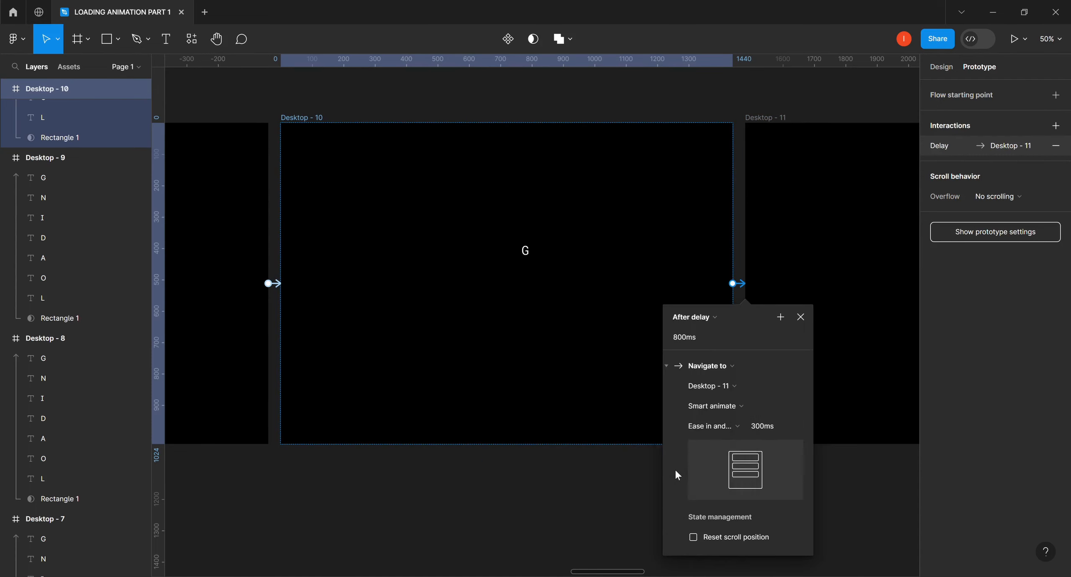
pyautogui.click(679, 341)
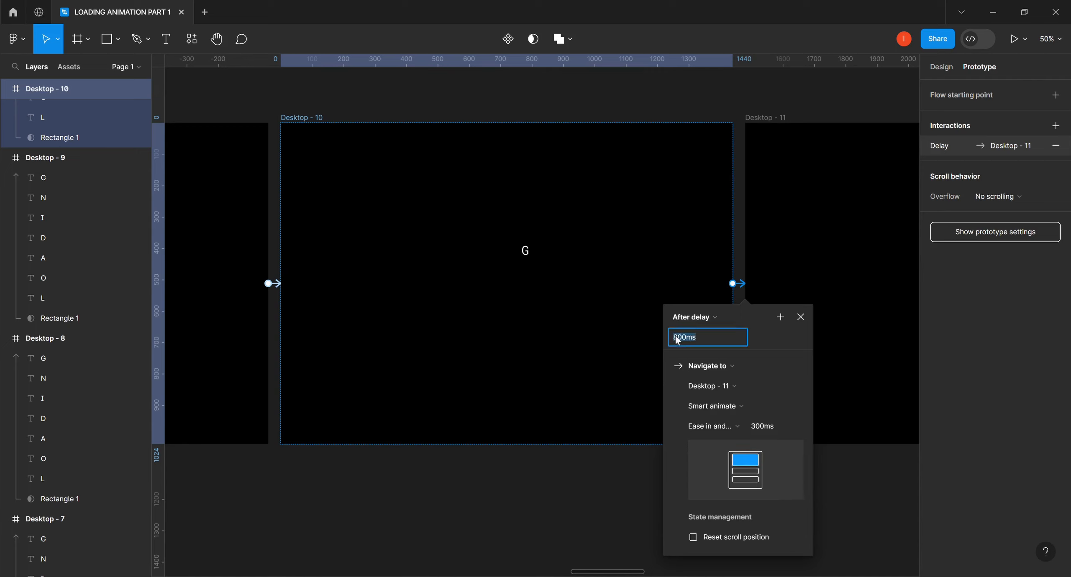
pyautogui.click(679, 341)
pyautogui.click(848, 481)
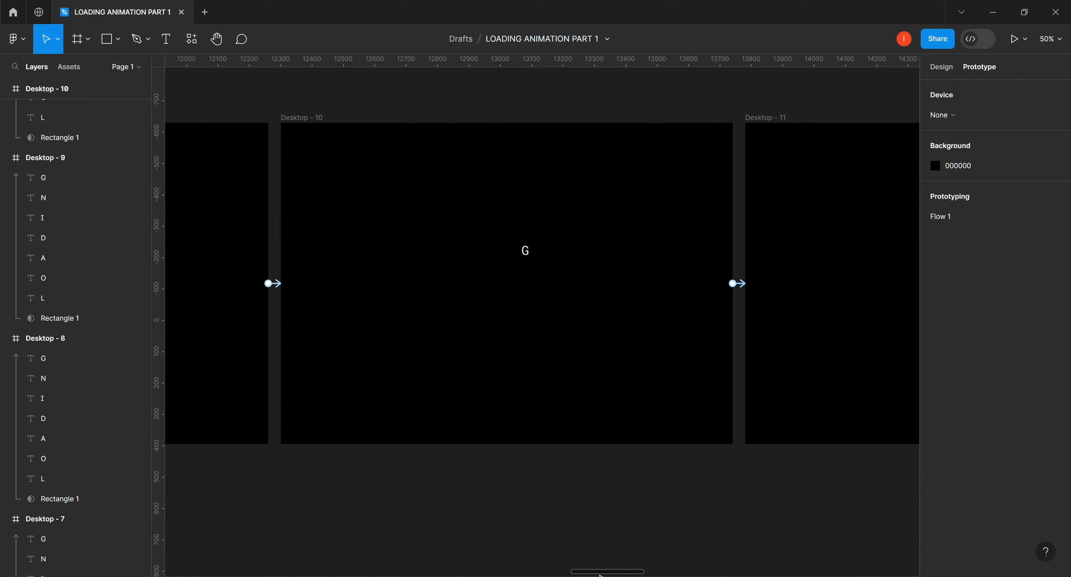
# Link Desktop - 11 to Desktop - 12 in the prototype with an After delay trigger and set its delay time.
pyautogui.moveTo(598, 574); pyautogui.dragTo(668, 568)
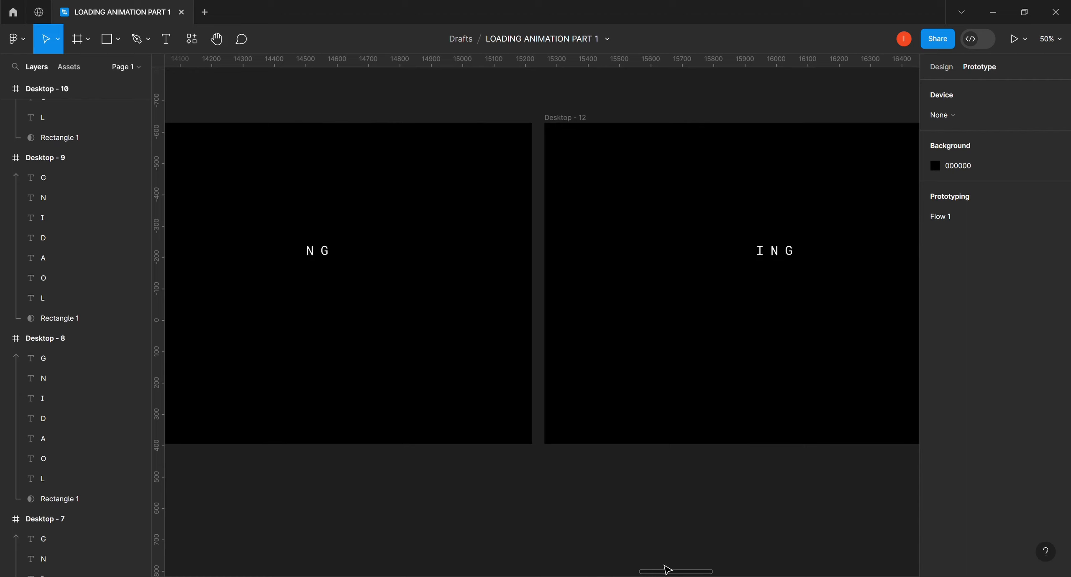
pyautogui.moveTo(668, 572); pyautogui.dragTo(644, 573)
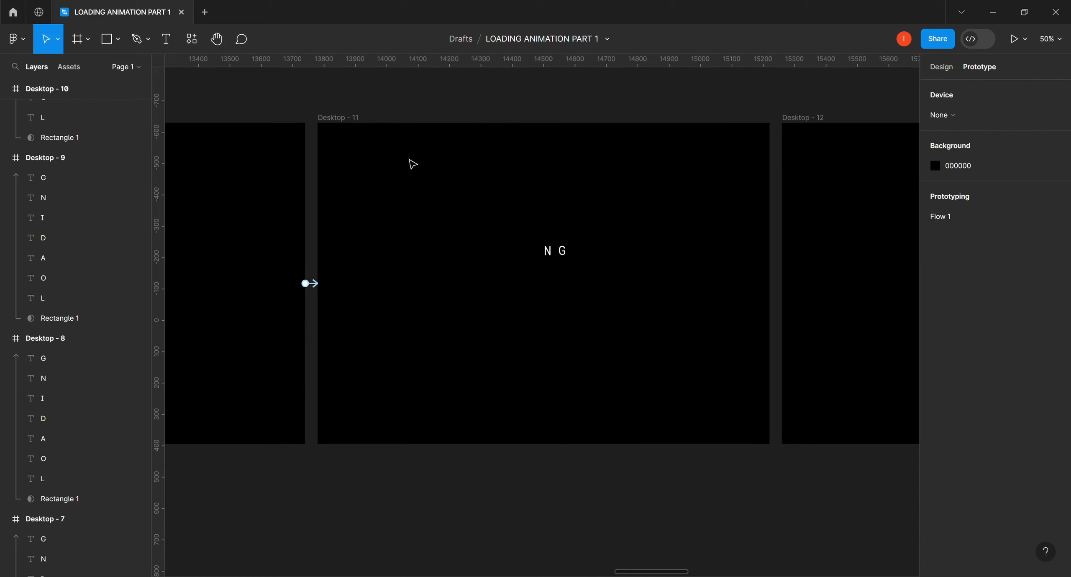
pyautogui.click(338, 118)
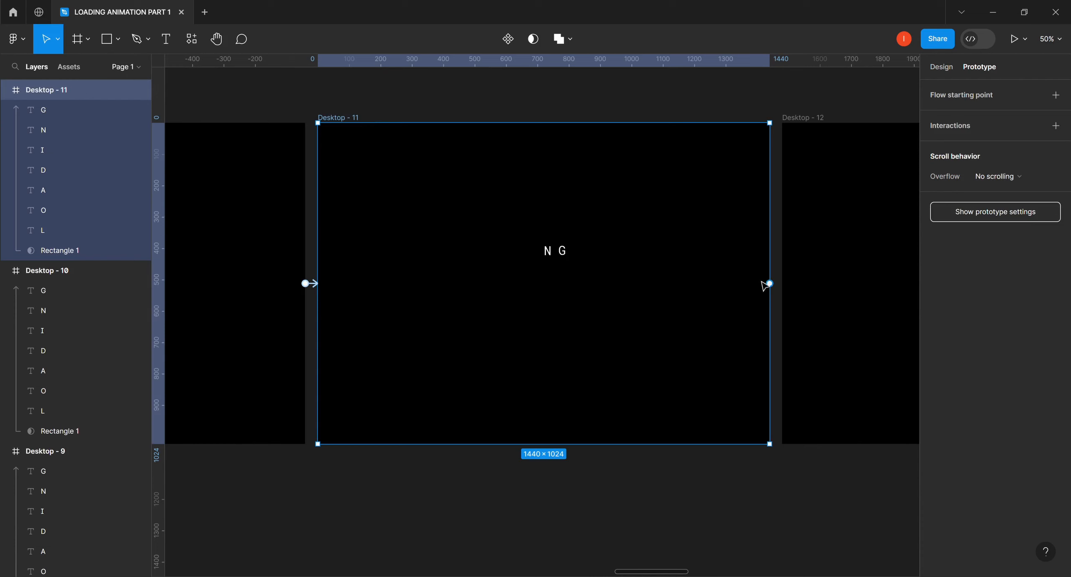
pyautogui.moveTo(771, 286); pyautogui.dragTo(793, 290)
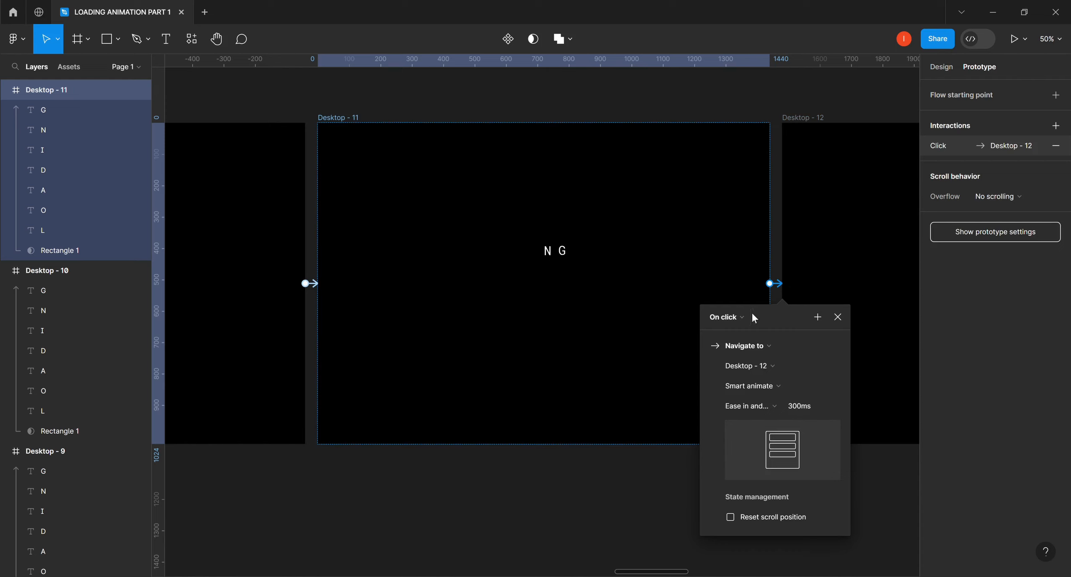
pyautogui.click(743, 319)
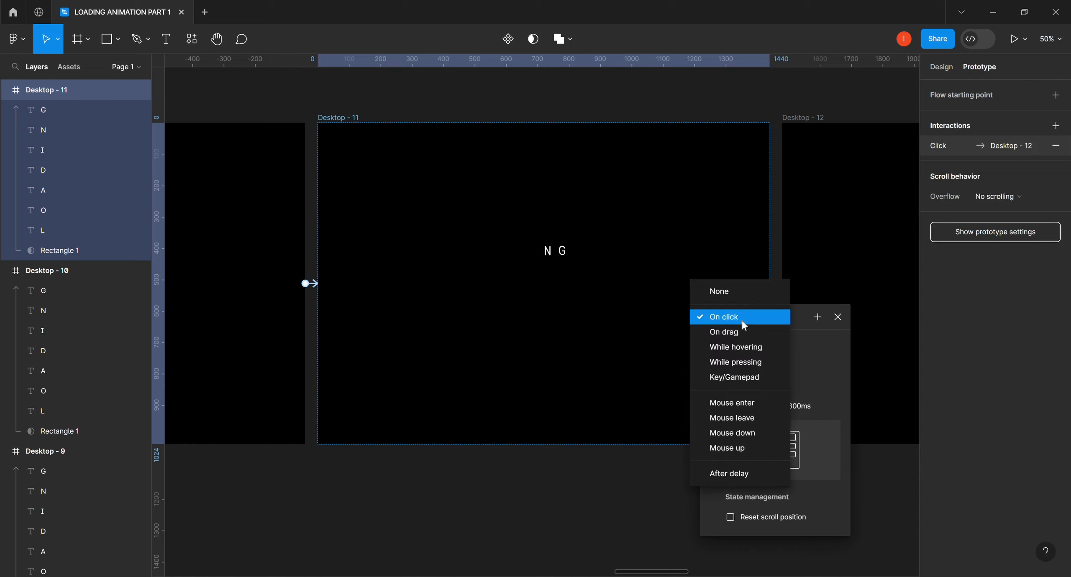
pyautogui.click(715, 475)
pyautogui.click(717, 337)
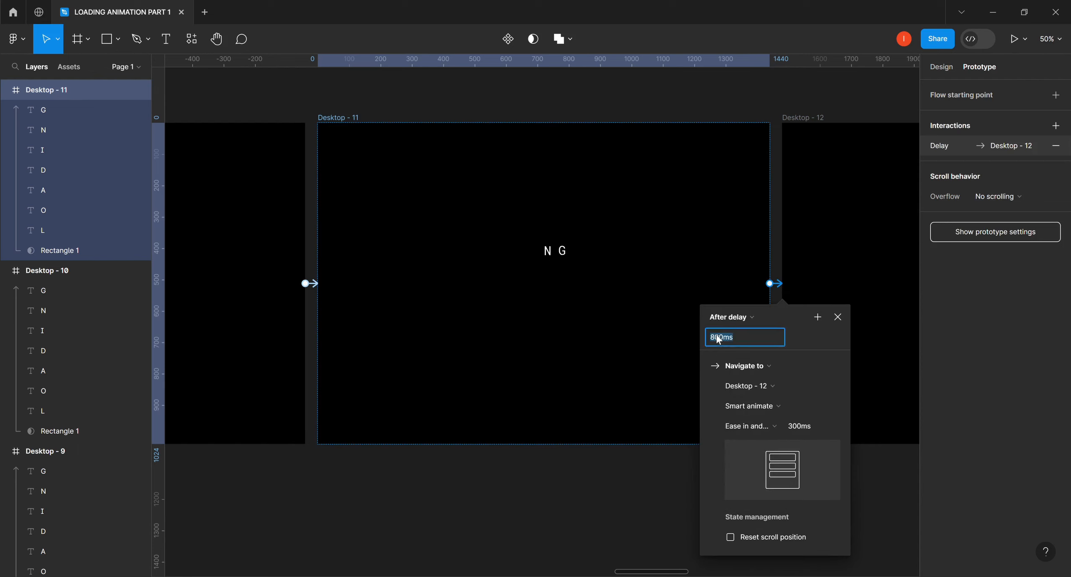
pyautogui.click(716, 338)
pyautogui.click(692, 468)
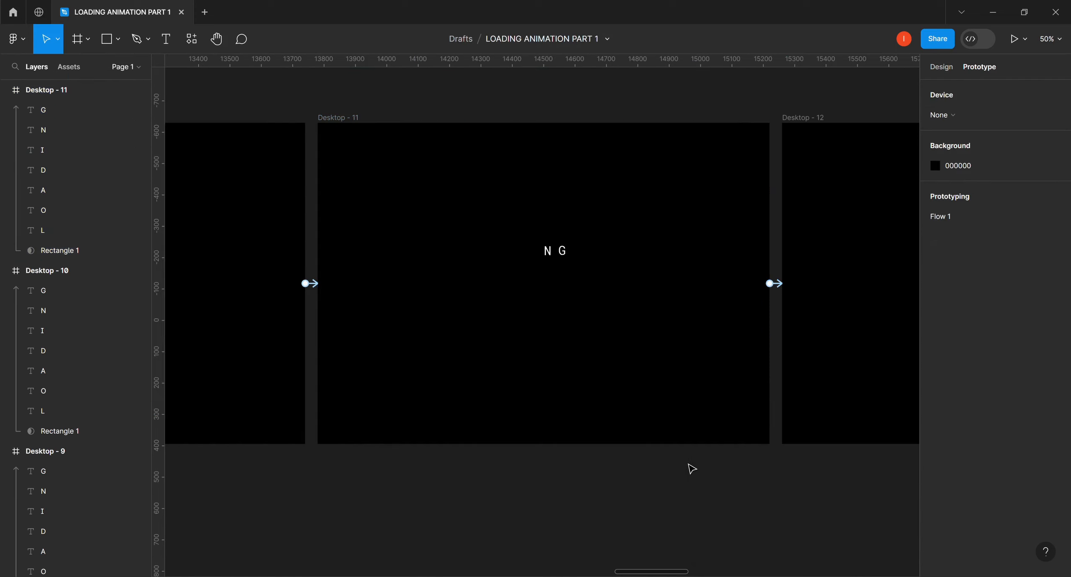
# Link Desktop - 12 to Desktop - 13 in the prototype with an After delay trigger.
pyautogui.moveTo(656, 574); pyautogui.dragTo(710, 573)
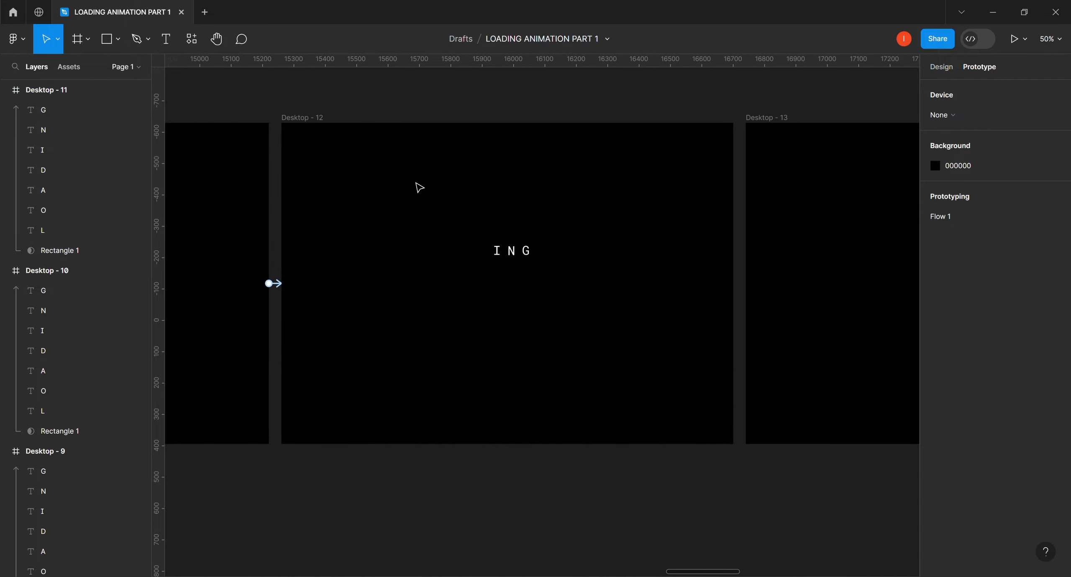
pyautogui.click(310, 119)
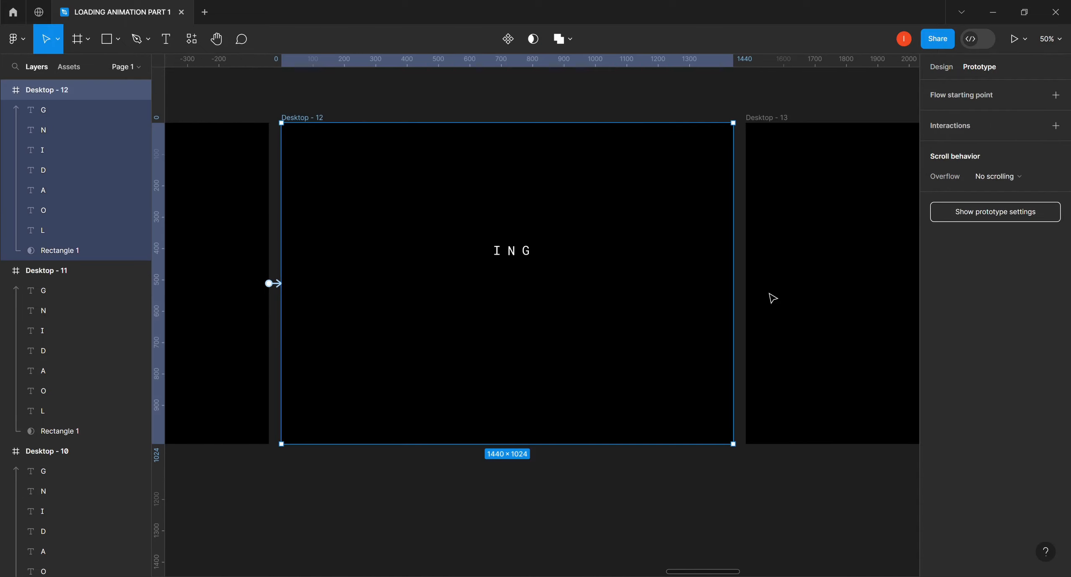
pyautogui.moveTo(741, 285)
pyautogui.moveTo(737, 287); pyautogui.dragTo(760, 289)
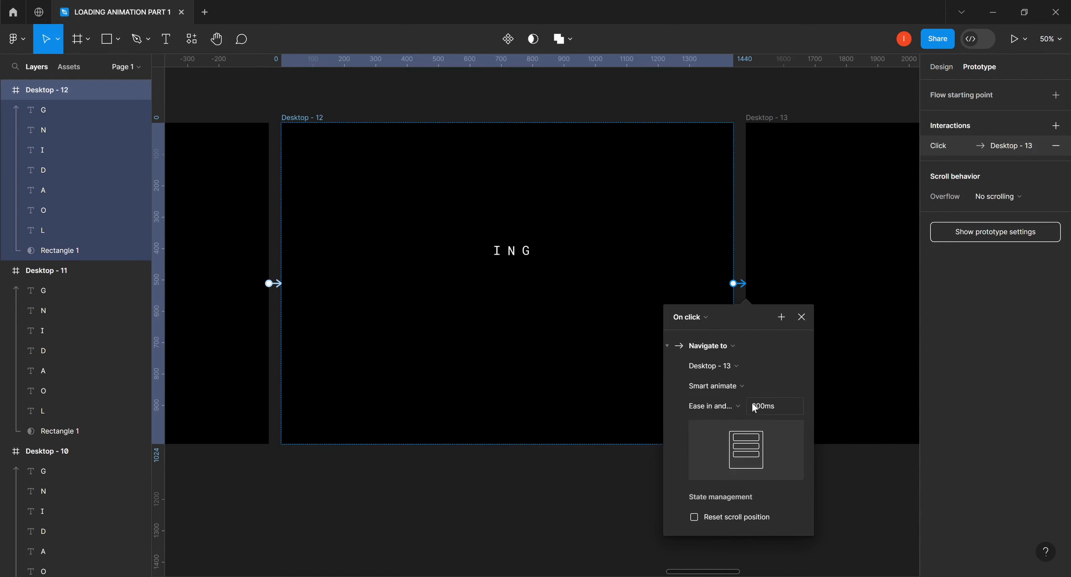
pyautogui.click(710, 320)
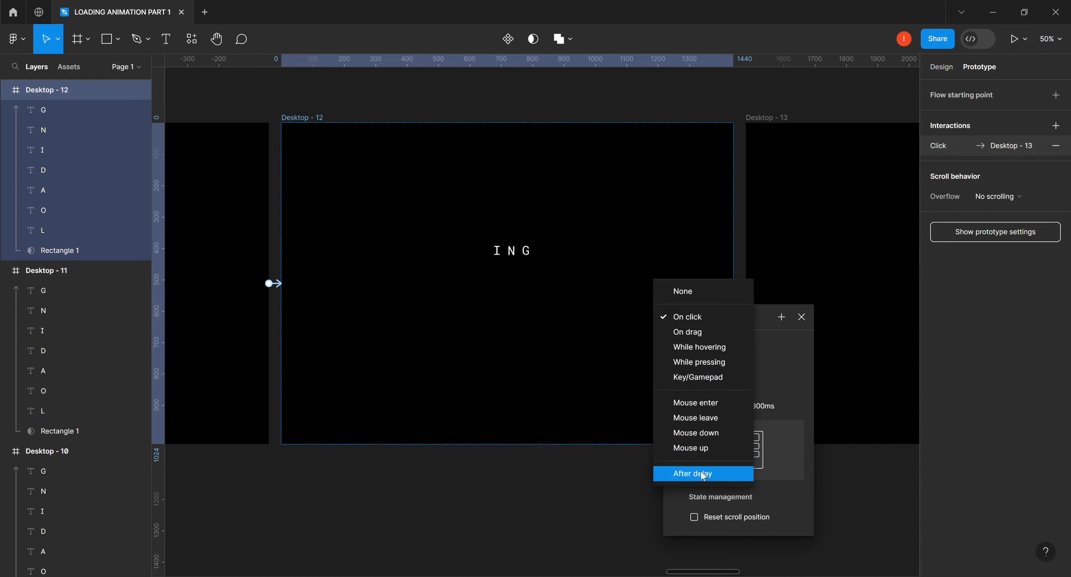
pyautogui.click(690, 473)
pyautogui.click(886, 486)
# Link Desktop - 13 to Desktop - 14 in the prototype with an After delay trigger of 200 ms.
pyautogui.moveTo(693, 572); pyautogui.dragTo(749, 572)
pyautogui.click(626, 265)
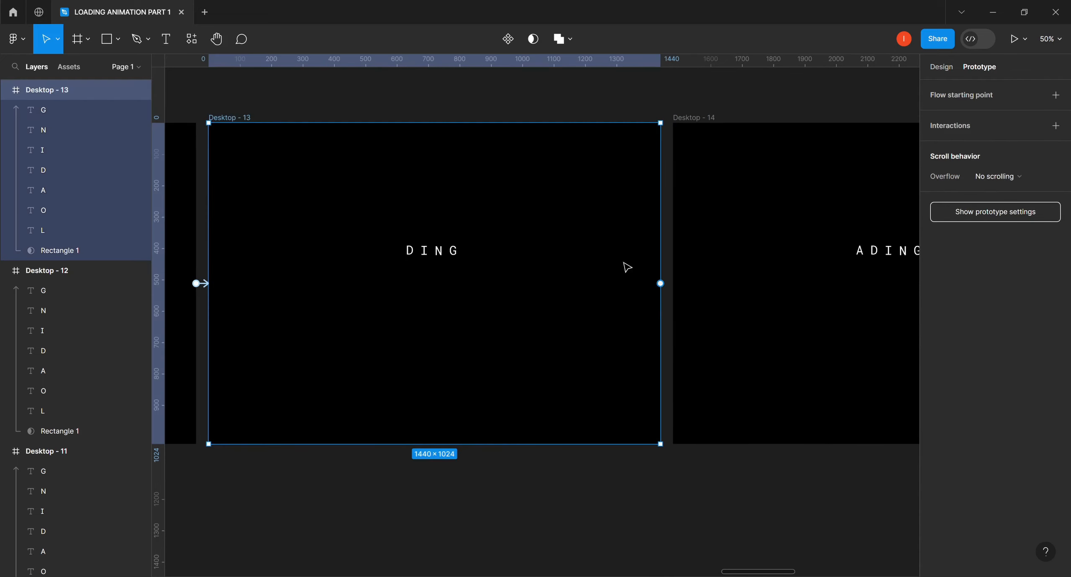
pyautogui.moveTo(661, 284); pyautogui.dragTo(692, 287)
pyautogui.click(615, 318)
pyautogui.click(628, 477)
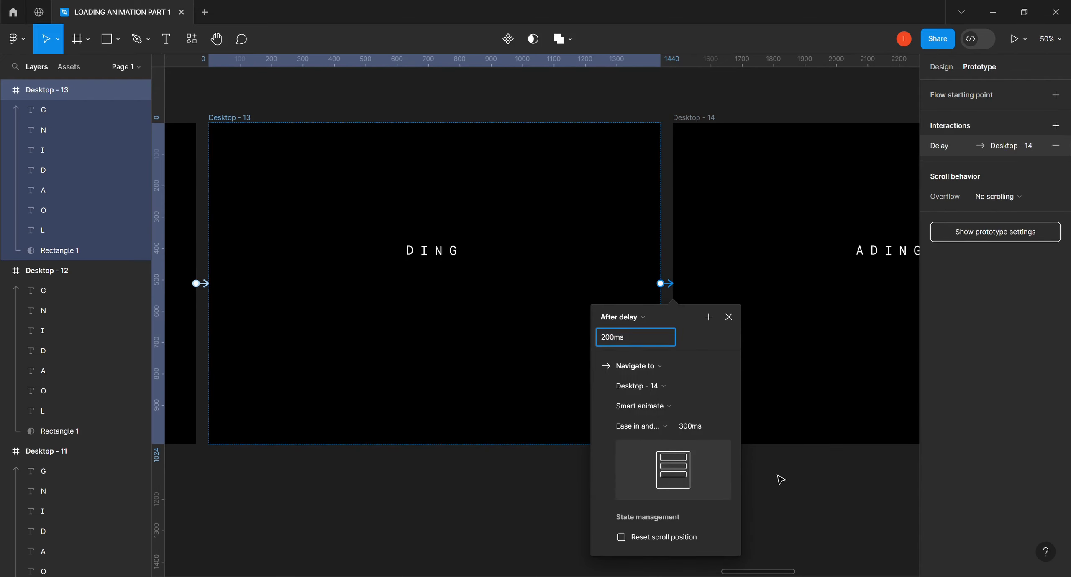
pyautogui.click(774, 479)
# Link Desktop - 14 to Desktop - 15 in the prototype with an After delay trigger.
pyautogui.hscroll(5, 431, 259)
pyautogui.click(431, 259)
pyautogui.moveTo(769, 283); pyautogui.dragTo(795, 293)
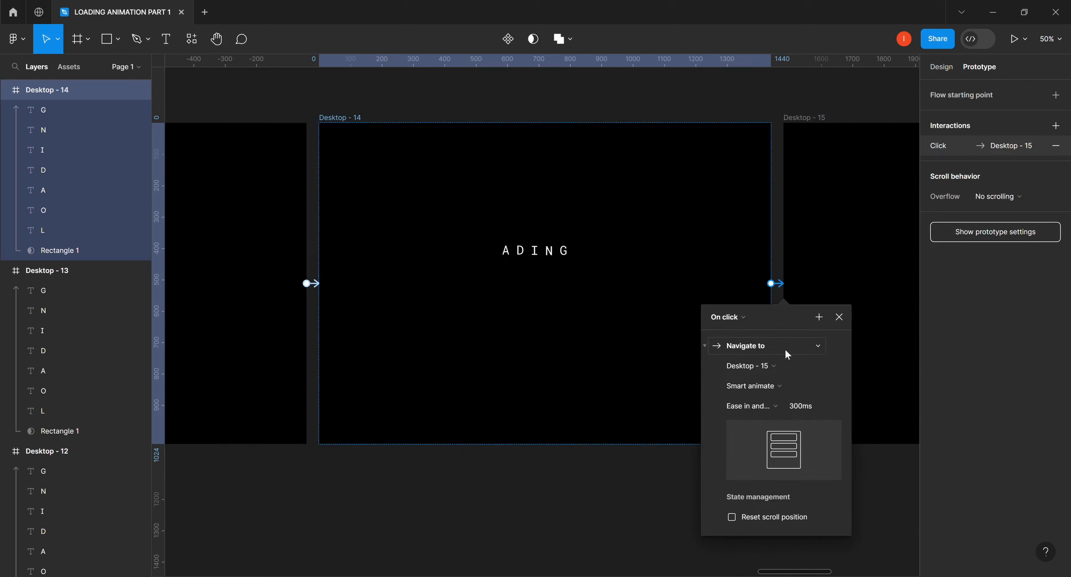
pyautogui.click(724, 317)
pyautogui.click(745, 473)
pyautogui.click(896, 464)
# Link Desktop - 15 to Desktop - 16 in the prototype with an After delay trigger and set its delay time.
pyautogui.moveTo(795, 571); pyautogui.dragTo(845, 572)
pyautogui.click(323, 121)
pyautogui.moveTo(741, 283); pyautogui.dragTo(780, 289)
pyautogui.click(695, 316)
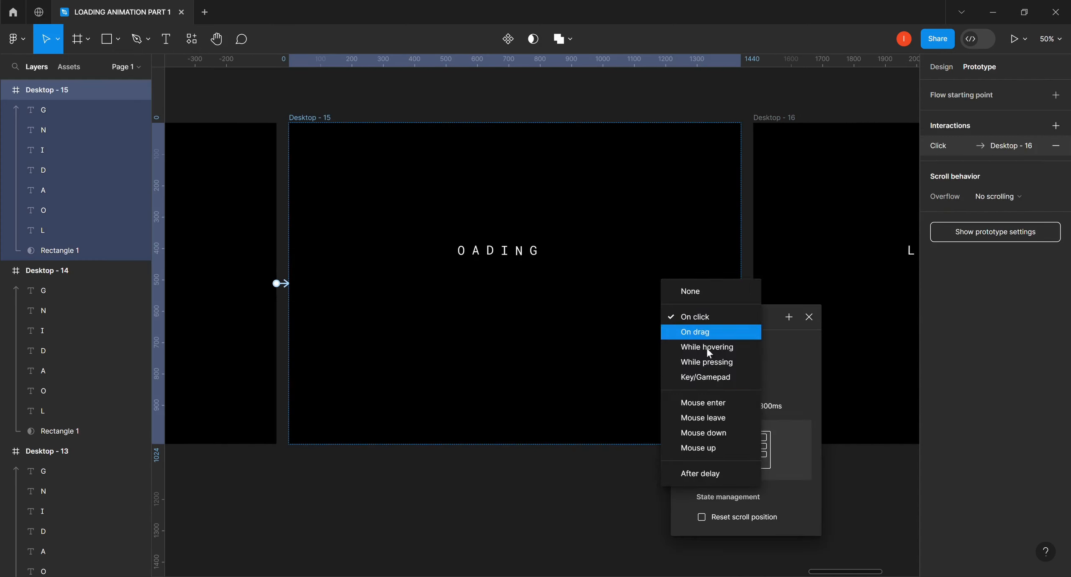
pyautogui.click(695, 471)
pyautogui.click(688, 338)
pyautogui.press('BackSpace')
pyautogui.write('2')
pyautogui.click(864, 469)
# Link Desktop - 16 back to Desktop - 1 in the prototype with an After delay trigger of 800 ms.
pyautogui.moveTo(848, 571); pyautogui.dragTo(875, 565)
pyautogui.click(347, 119)
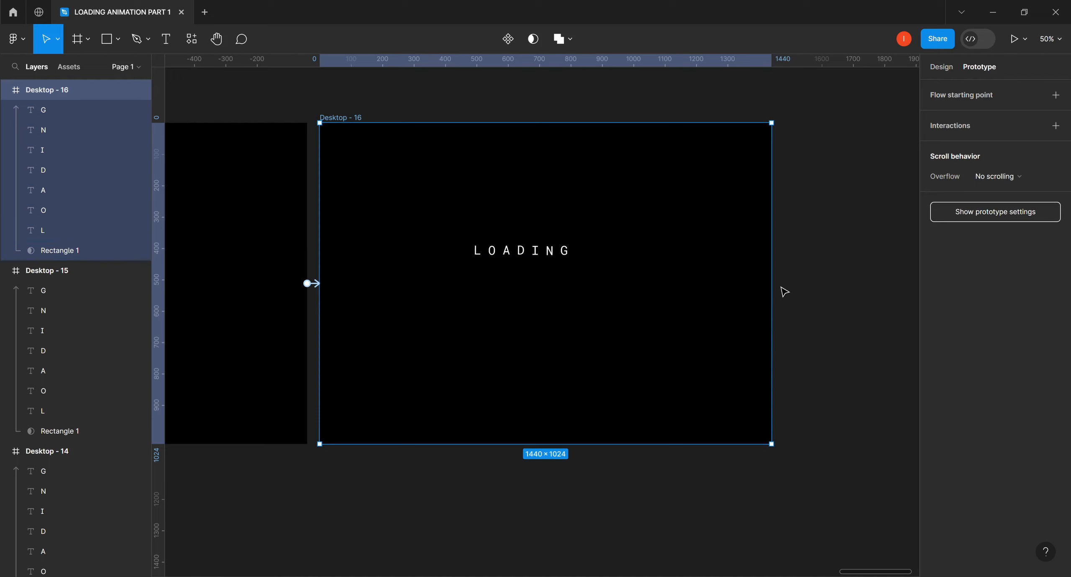
pyautogui.moveTo(771, 284); pyautogui.dragTo(407, 264)
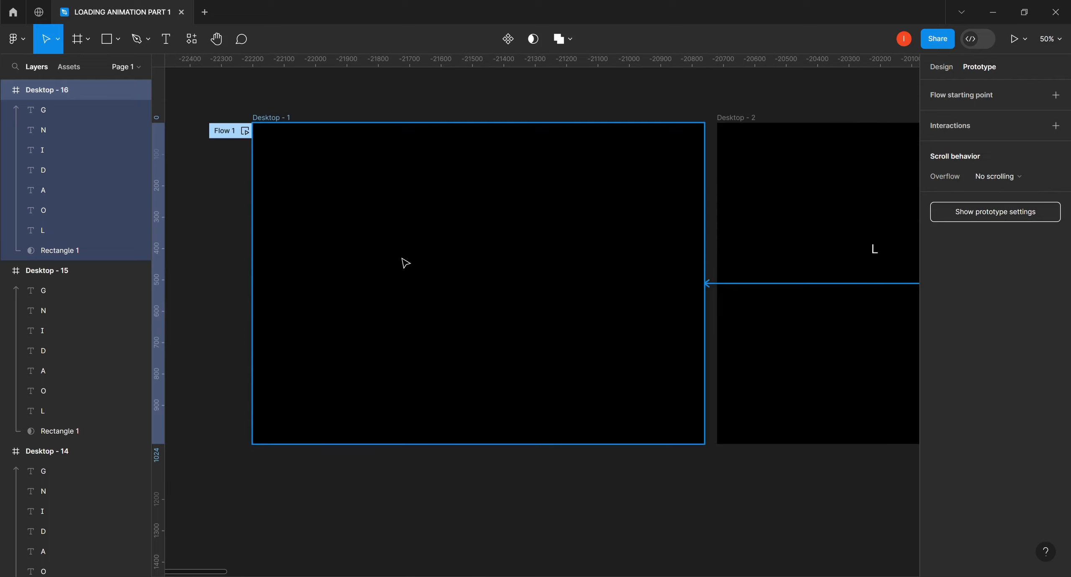
pyautogui.moveTo(620, 275); pyautogui.dragTo(620, 275)
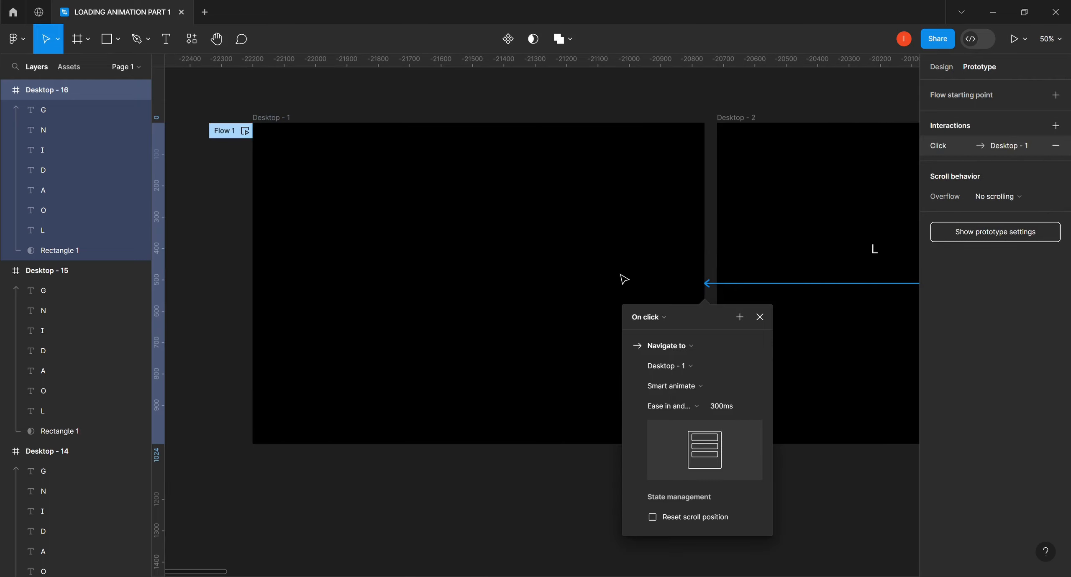
pyautogui.click(663, 317)
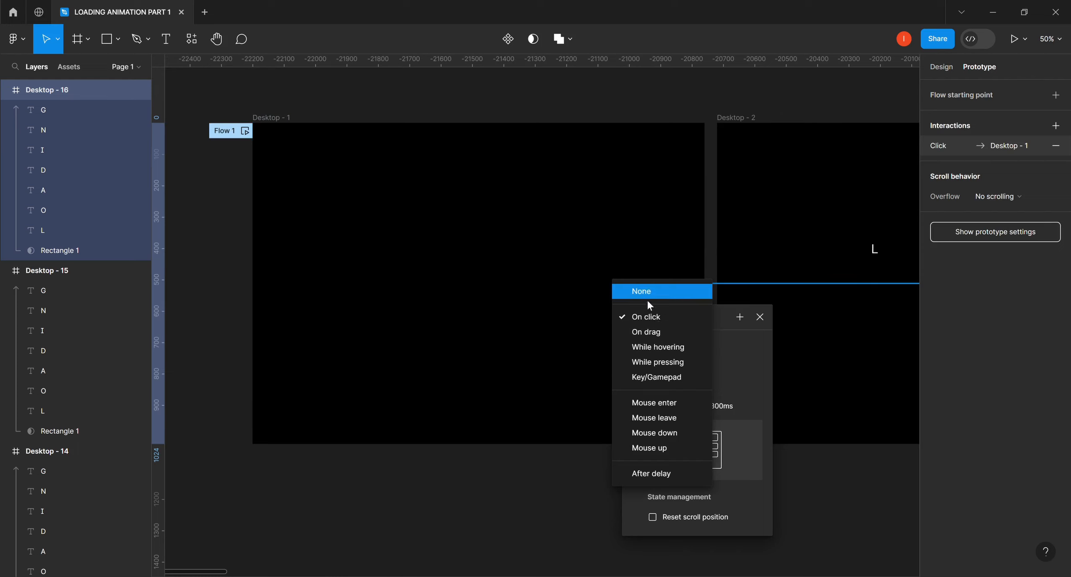
pyautogui.click(657, 475)
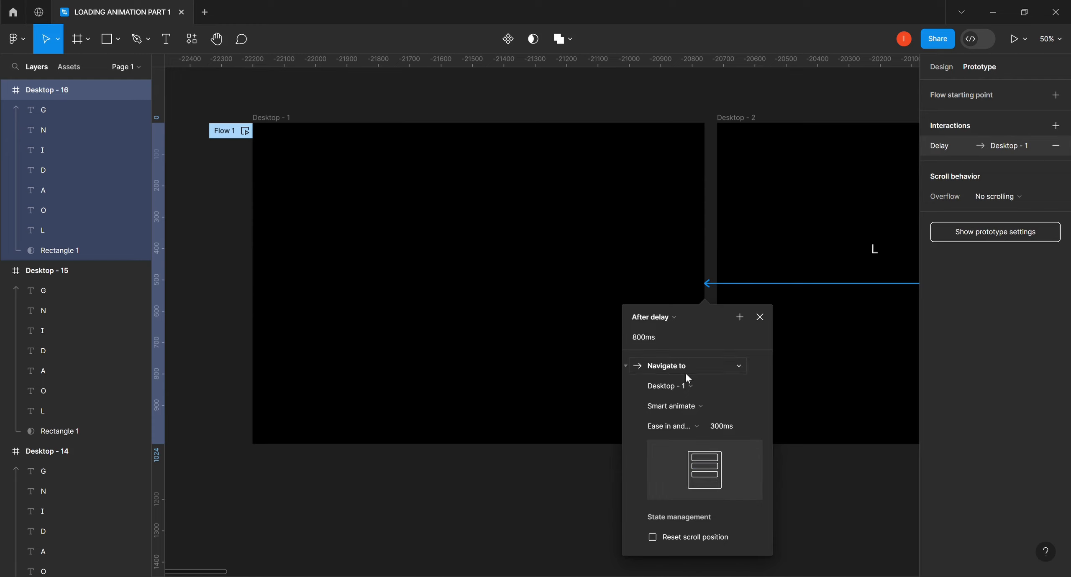
pyautogui.click(868, 509)
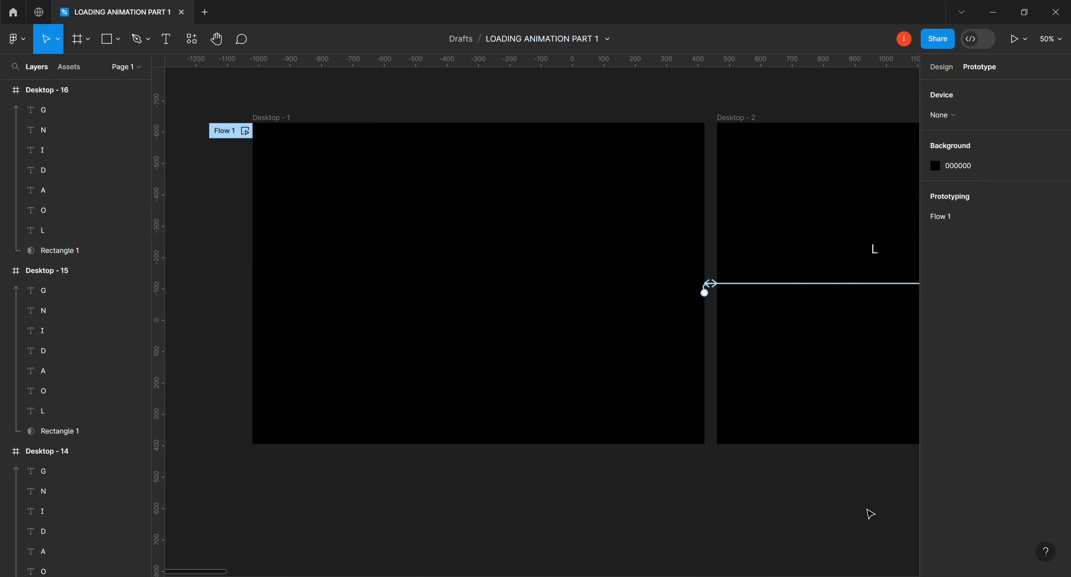
# Play the prototype from the Desktop - 1 frame to preview the looping LOADING animation.
pyautogui.click(270, 119)
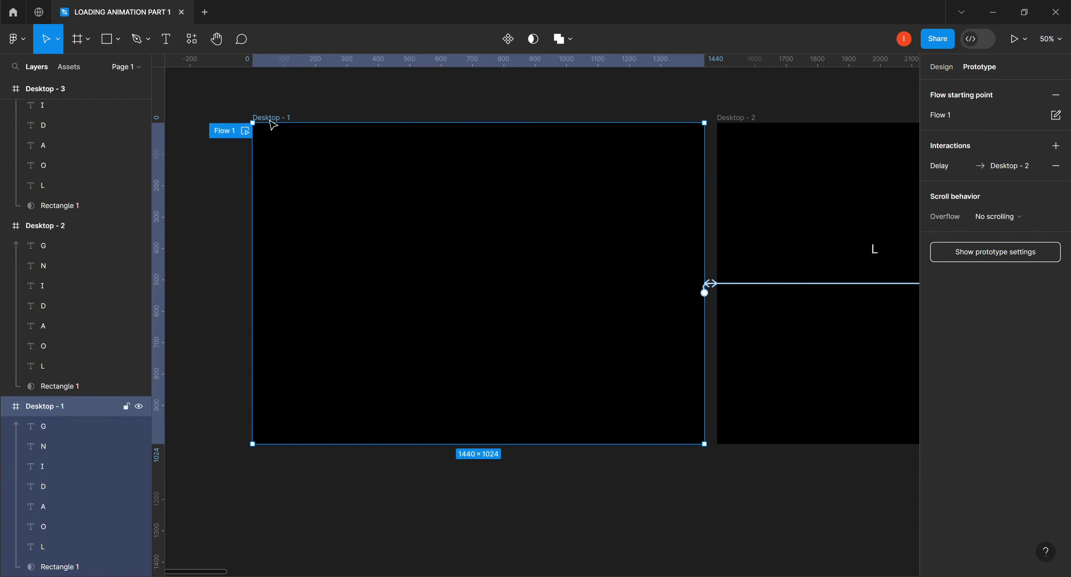
pyautogui.click(1015, 40)
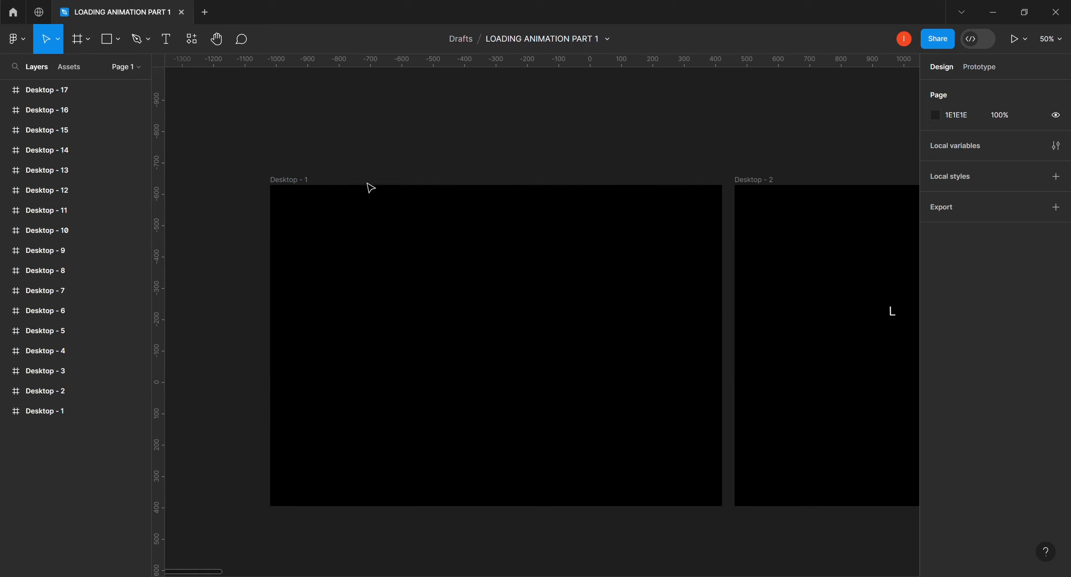
# Duplicate all frames from Desktop - 1 to Desktop - 17 and move the copies above the original row, to Y -1871.
pyautogui.moveTo(232, 162); pyautogui.dragTo(774, 369)
pyautogui.moveTo(1070, 496); pyautogui.dragTo(397, 531)
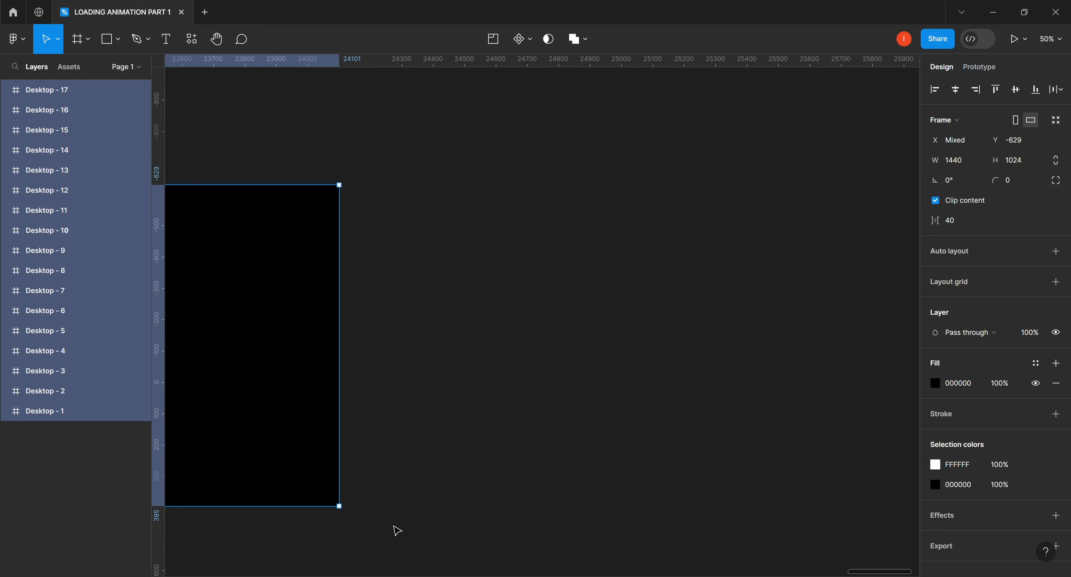
pyautogui.hotkey('ctrl', 'd')
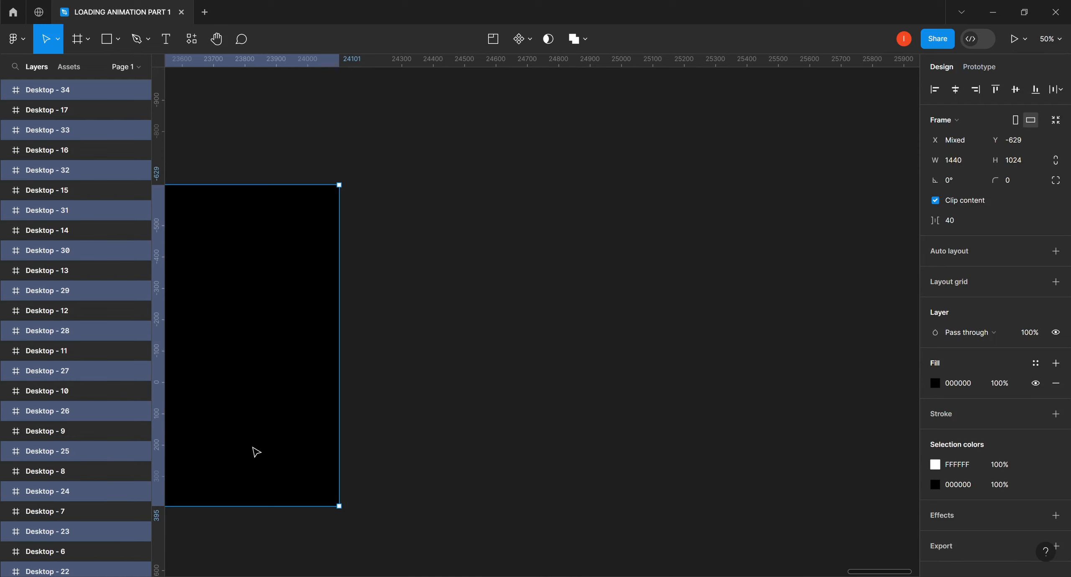
pyautogui.moveTo(256, 452); pyautogui.dragTo(253, 384)
pyautogui.moveTo(289, 186); pyautogui.dragTo(255, 359)
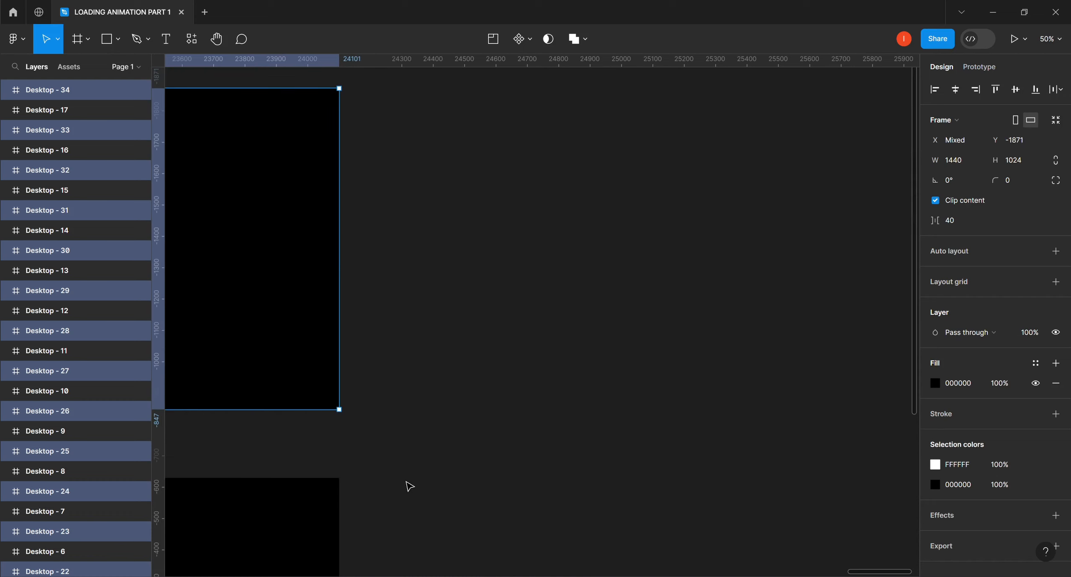
# Hide the black fill of the duplicated frames Desktop - 18 and Desktop - 19.
pyautogui.moveTo(170, 442); pyautogui.dragTo(562, 435)
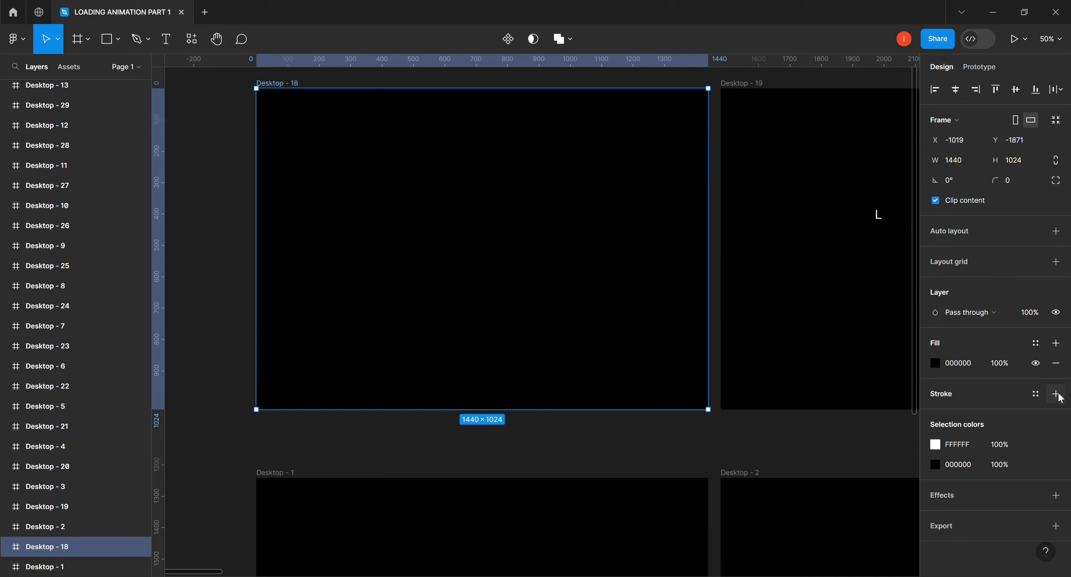
pyautogui.click(1035, 364)
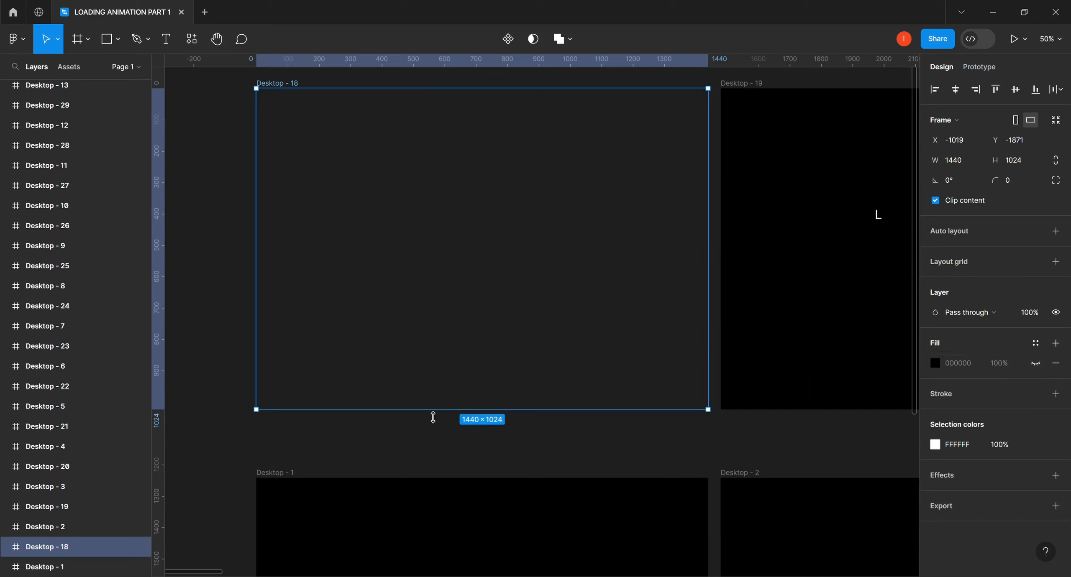
pyautogui.click(743, 92)
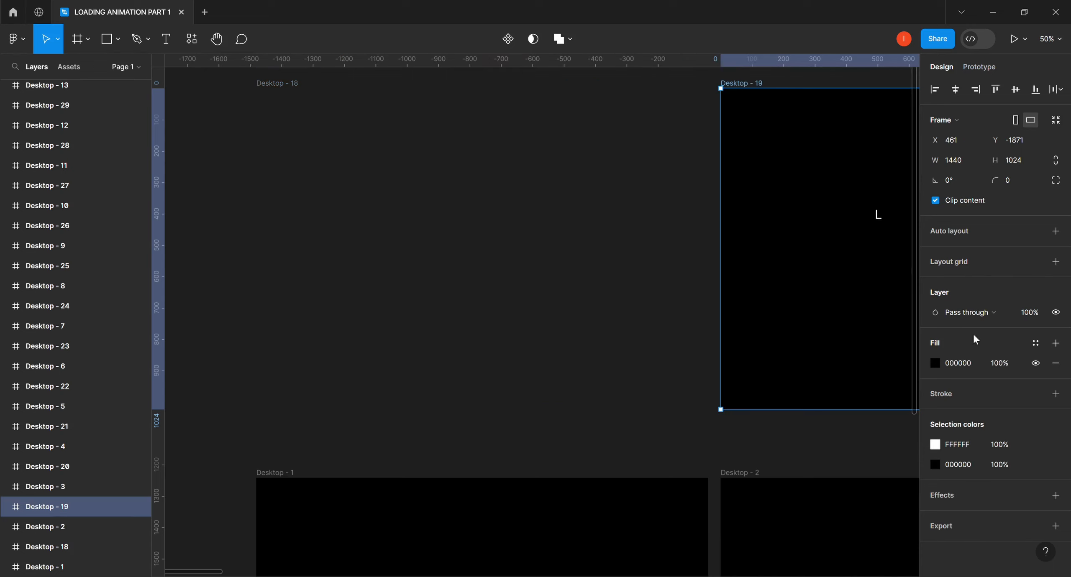
pyautogui.click(1036, 363)
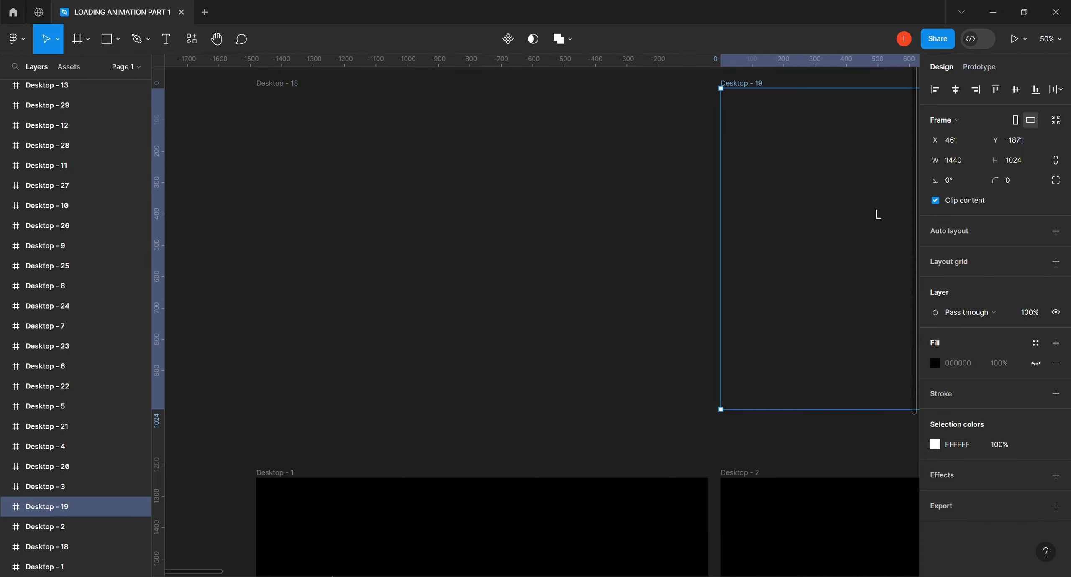
# Hide the black fill of the duplicated frames Desktop - 20 and Desktop - 21.
pyautogui.moveTo(203, 574); pyautogui.dragTo(325, 574)
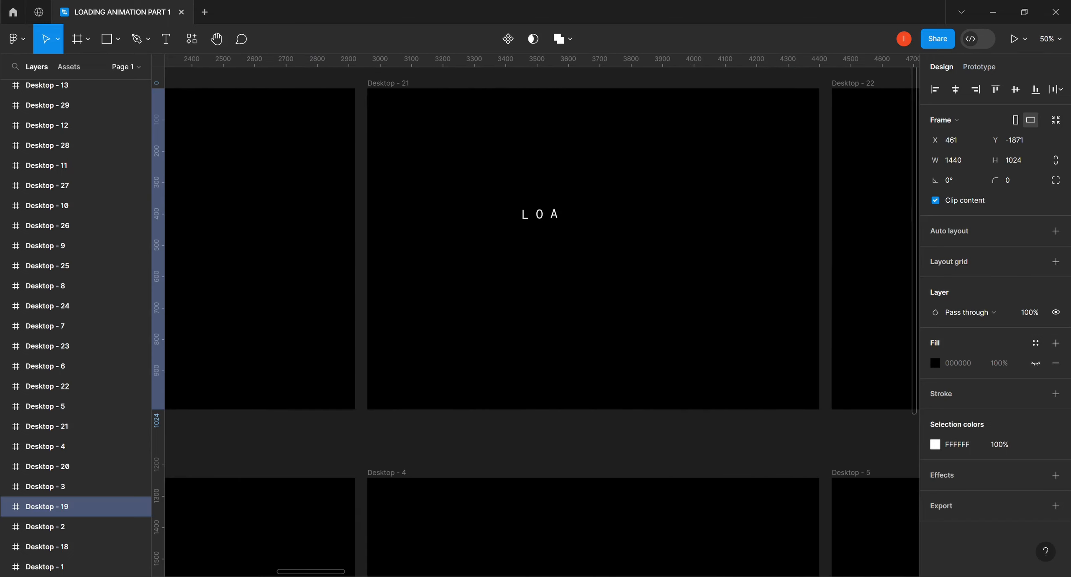
pyautogui.hscroll(-8, 542, 322)
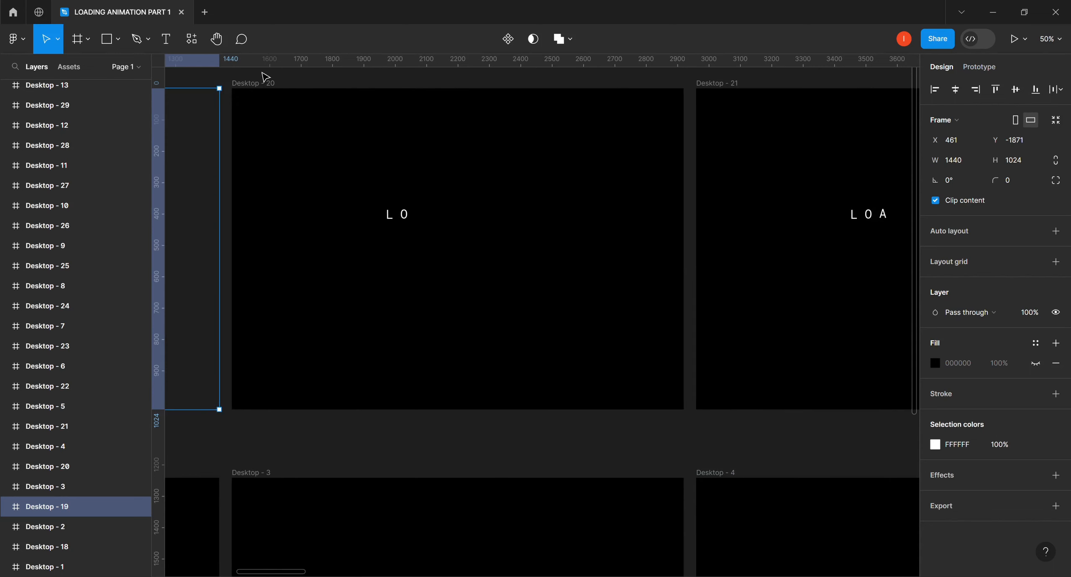
pyautogui.click(260, 86)
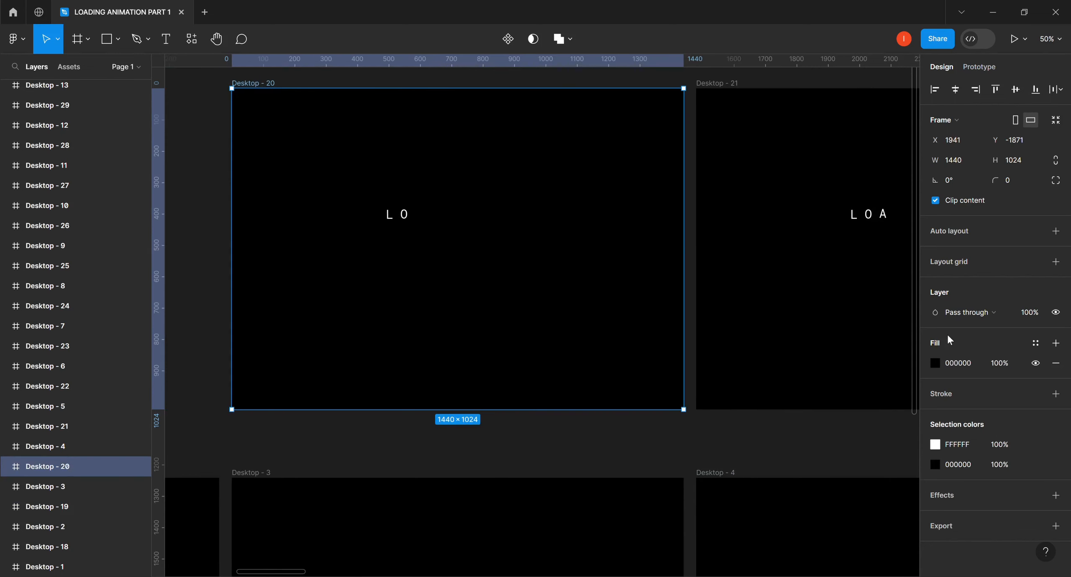
pyautogui.click(1035, 363)
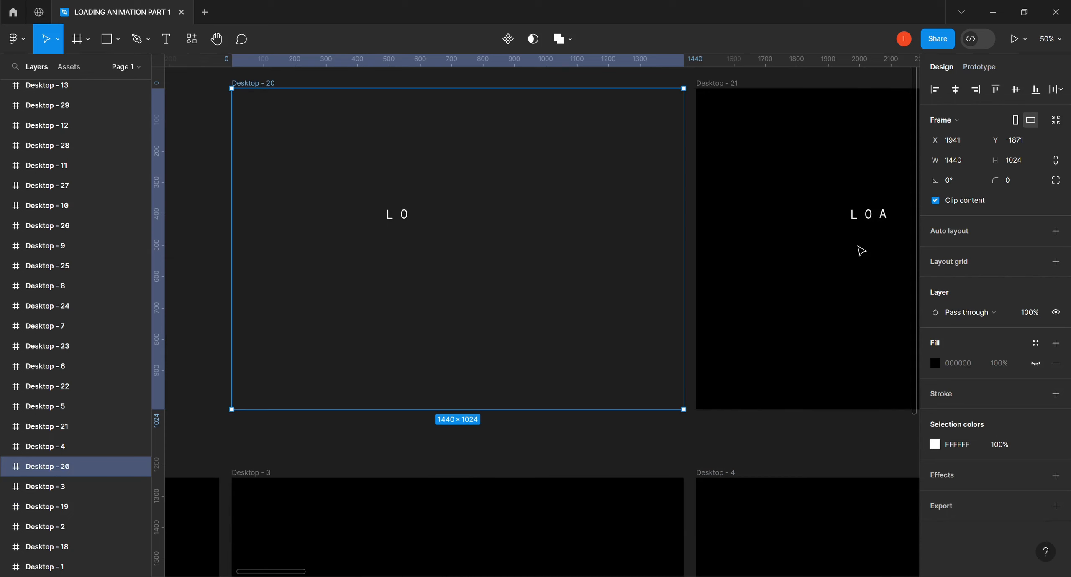
pyautogui.click(731, 89)
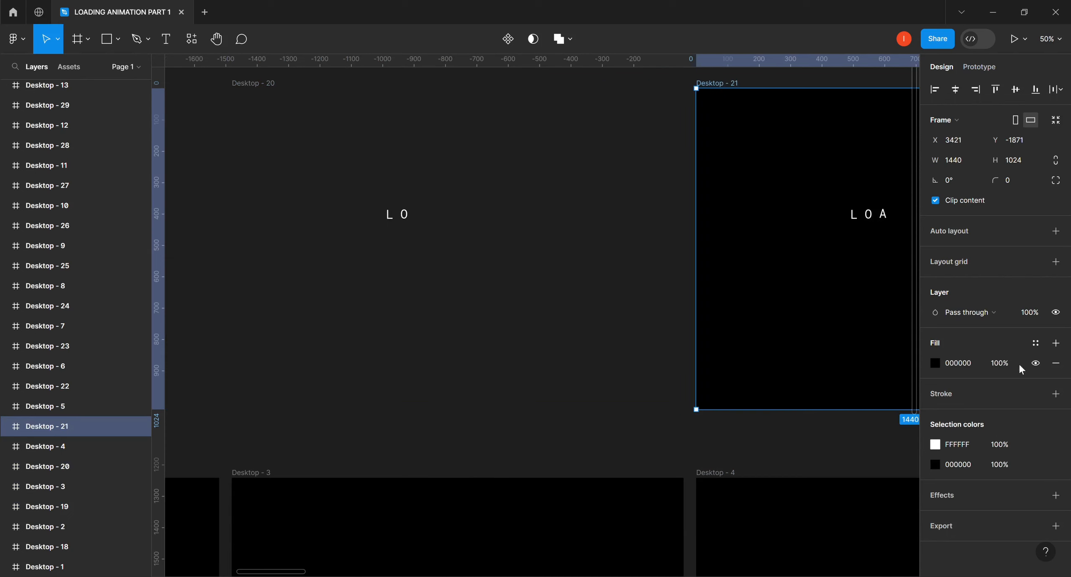
pyautogui.click(1035, 363)
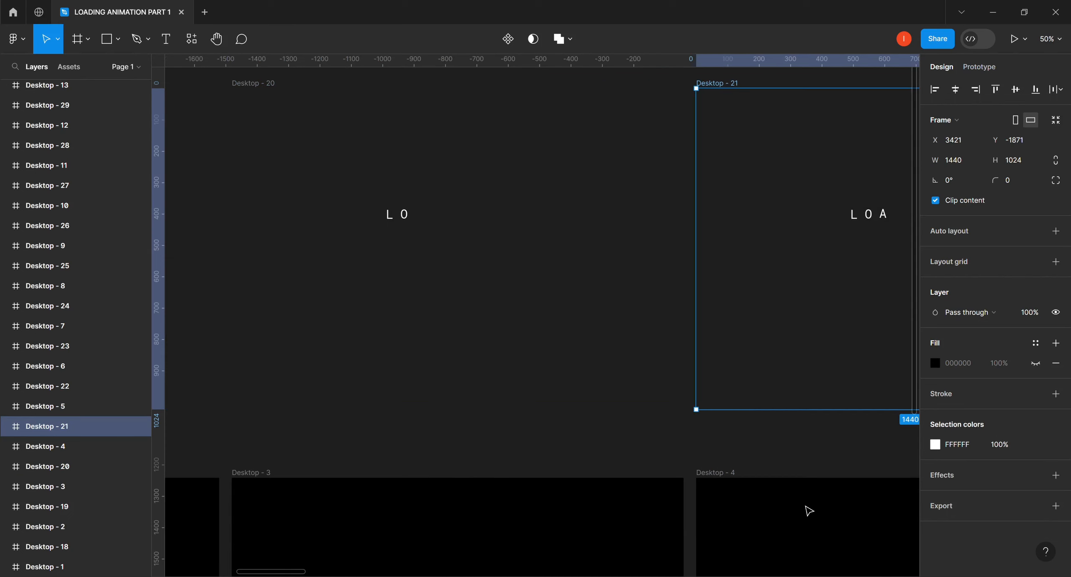
# Hide the black fill of the duplicated frames Desktop - 22, Desktop - 23 and Desktop - 24.
pyautogui.hscroll(10, 806, 506)
pyautogui.click(189, 83)
pyautogui.click(1035, 363)
pyautogui.click(661, 84)
pyautogui.click(1035, 363)
pyautogui.hscroll(10, 409, 575)
pyautogui.click(545, 96)
pyautogui.click(1035, 363)
# Hide the black fill of the duplicated frames Desktop - 25 and Desktop - 26.
pyautogui.hscroll(12, 648, 537)
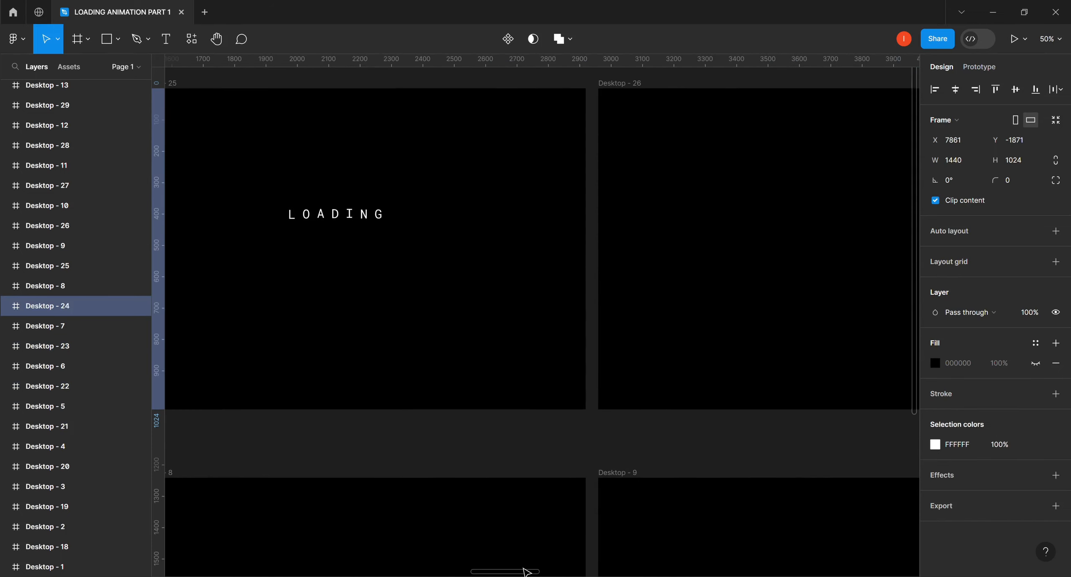
pyautogui.click(545, 96)
pyautogui.click(1035, 363)
pyautogui.click(731, 137)
pyautogui.click(1035, 363)
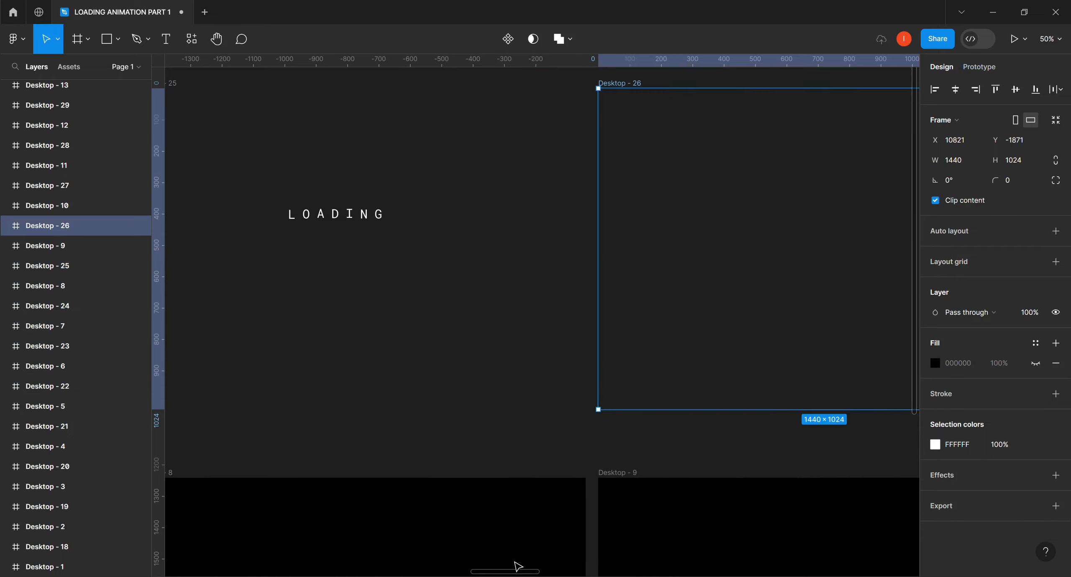
# Hide the black fill of the duplicated frames Desktop - 27 through Desktop - 30.
pyautogui.hscroll(12, 518, 565)
pyautogui.click(560, 215)
pyautogui.click(1035, 363)
pyautogui.click(776, 83)
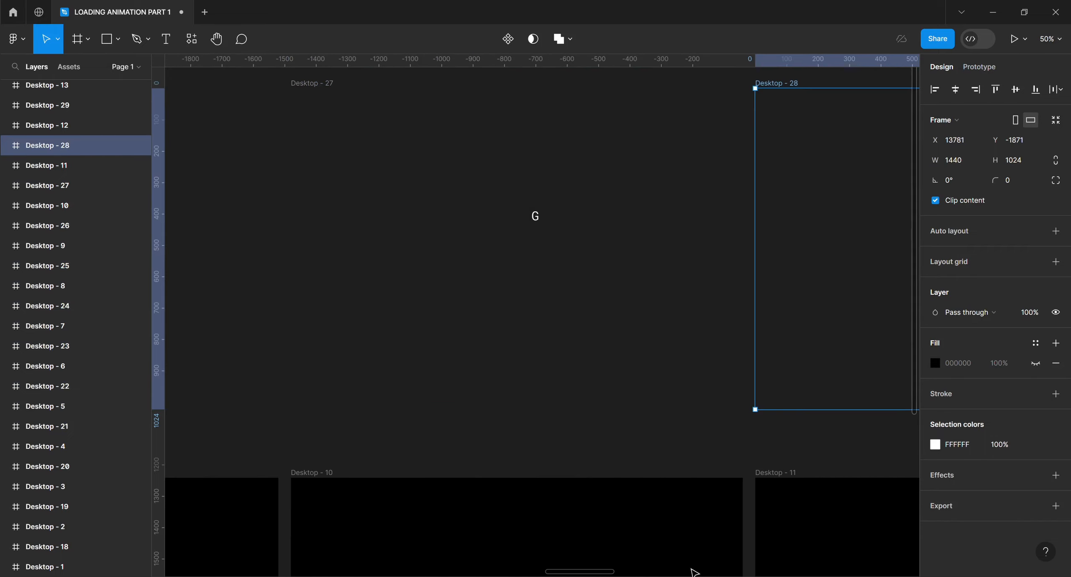
pyautogui.hscroll(12, 691, 569)
pyautogui.click(368, 83)
pyautogui.click(1035, 363)
pyautogui.click(823, 84)
pyautogui.click(1035, 364)
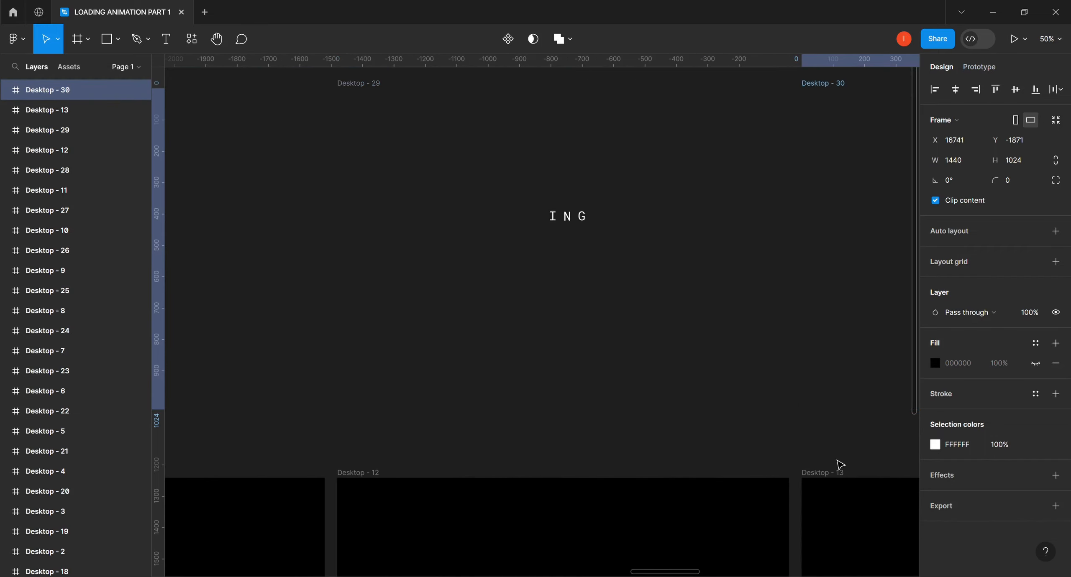
# Hide the black fill of the duplicated frames Desktop - 31 through Desktop - 34.
pyautogui.hscroll(14, 749, 570)
pyautogui.click(241, 83)
pyautogui.click(1036, 363)
pyautogui.click(712, 83)
pyautogui.click(1035, 363)
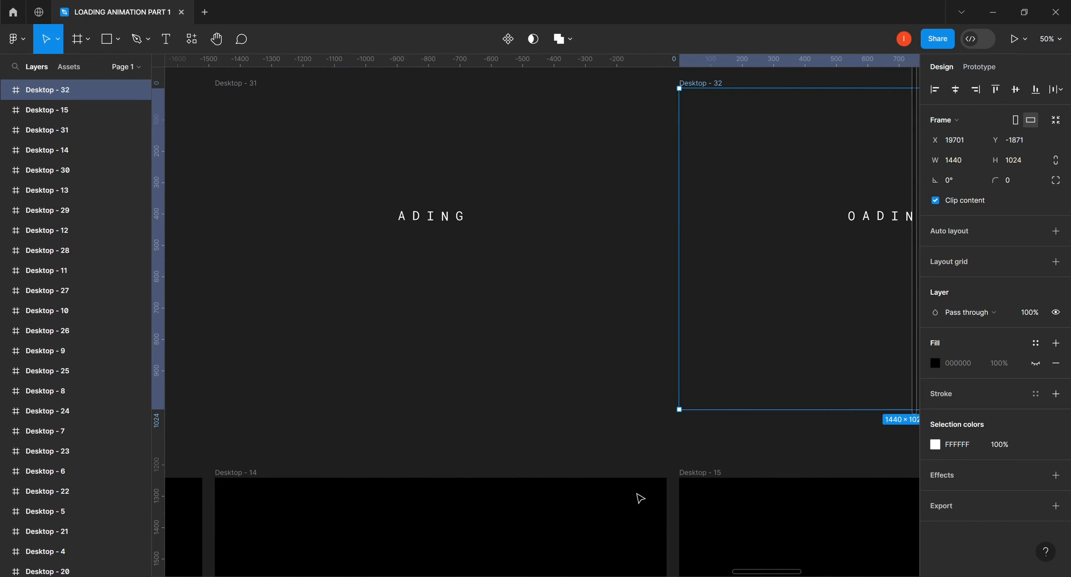
pyautogui.hscroll(14, 640, 499)
pyautogui.click(295, 83)
pyautogui.click(1035, 363)
pyautogui.click(760, 84)
pyautogui.click(1036, 363)
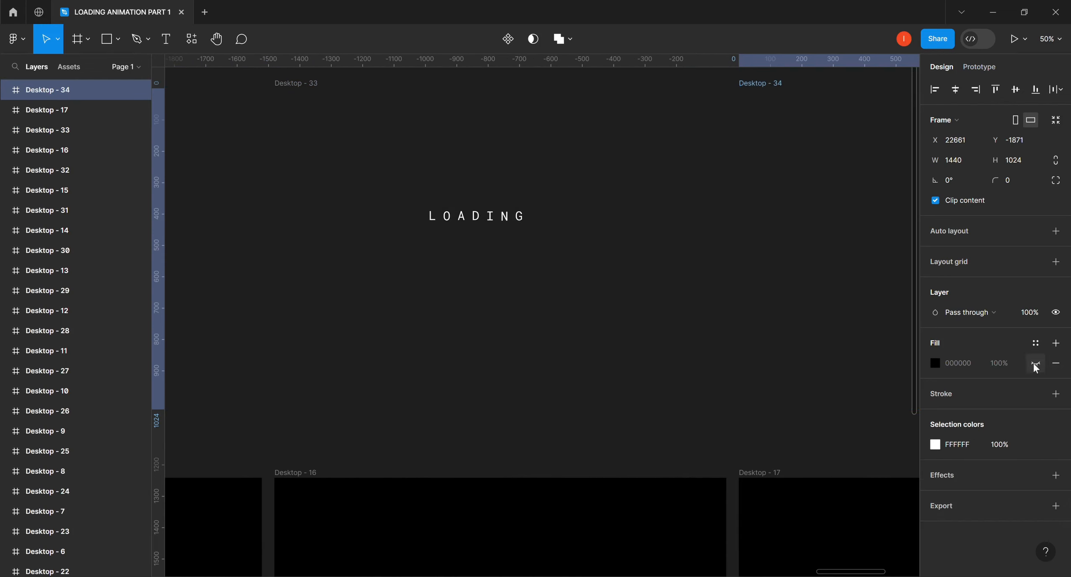
# Review the duplicated row of frames from Desktop - 34 back to Desktop - 18 for hidden fills.
pyautogui.hscroll(14, 542, 322)
pyautogui.hscroll(-13, 542, 322)
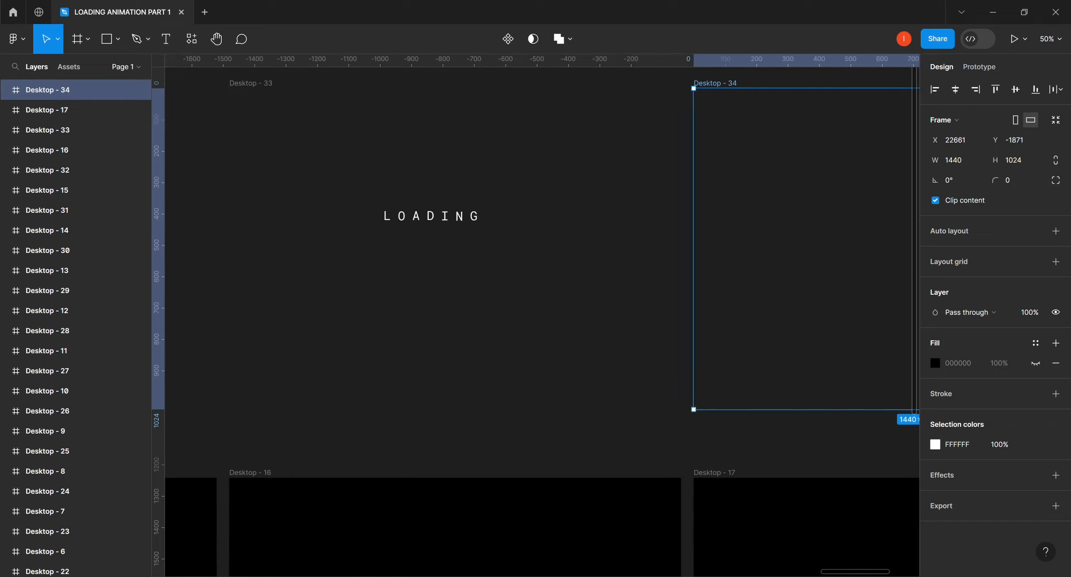
pyautogui.hscroll(-15, 542, 322)
pyautogui.hscroll(-20, 542, 322)
pyautogui.hscroll(-2, 542, 322)
pyautogui.hscroll(-9, 392, 574)
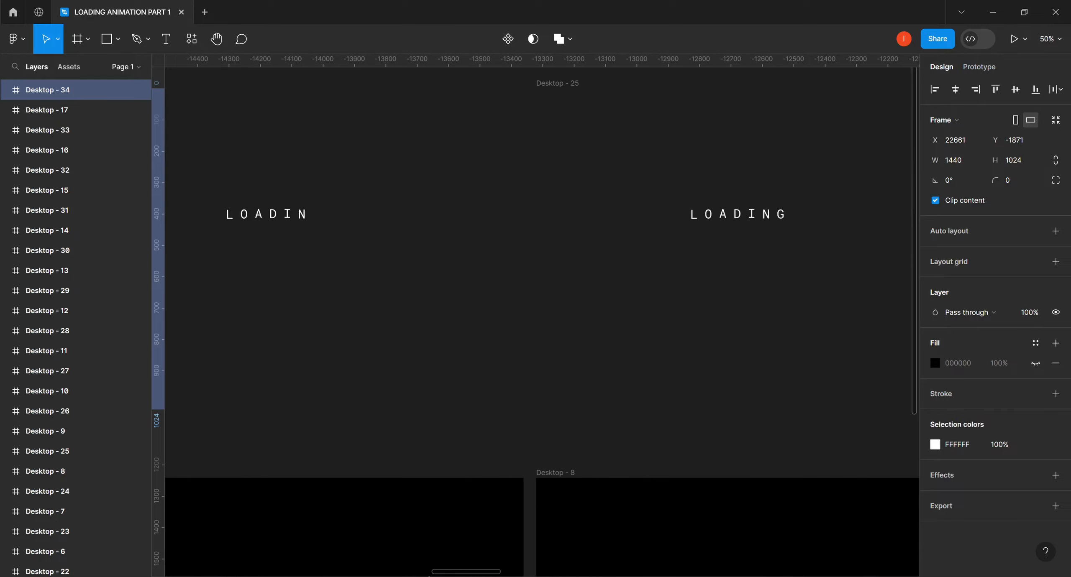
pyautogui.hscroll(-5, 392, 575)
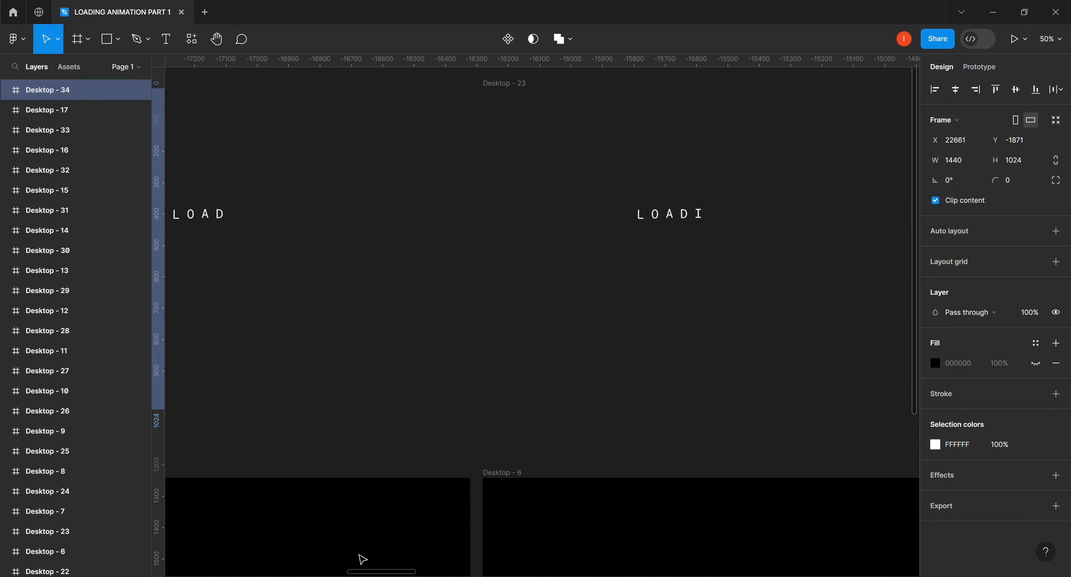
pyautogui.hscroll(-5, 351, 558)
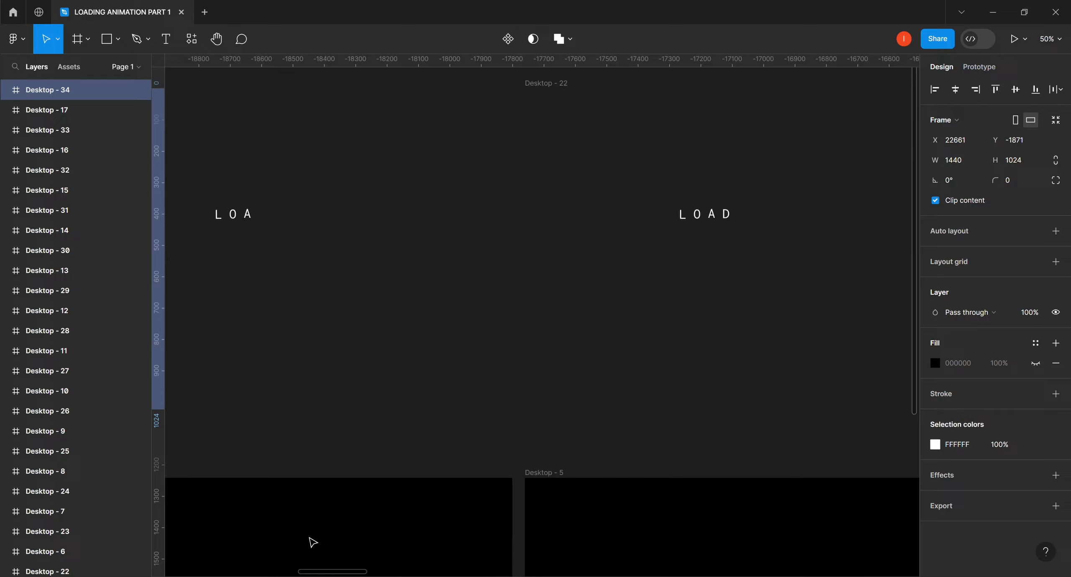
pyautogui.hscroll(-5, 298, 539)
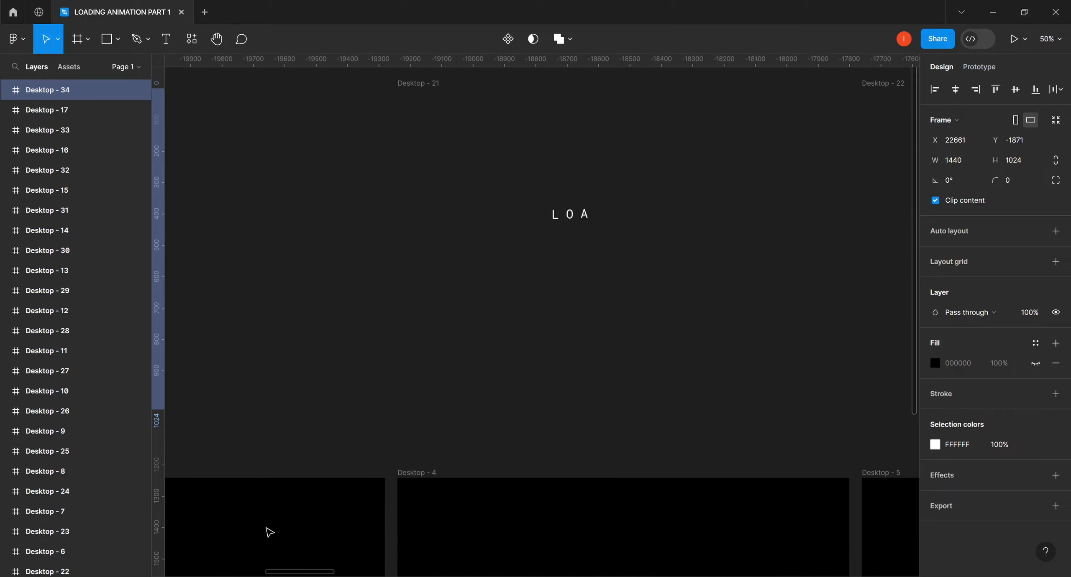
pyautogui.hscroll(-5, 265, 530)
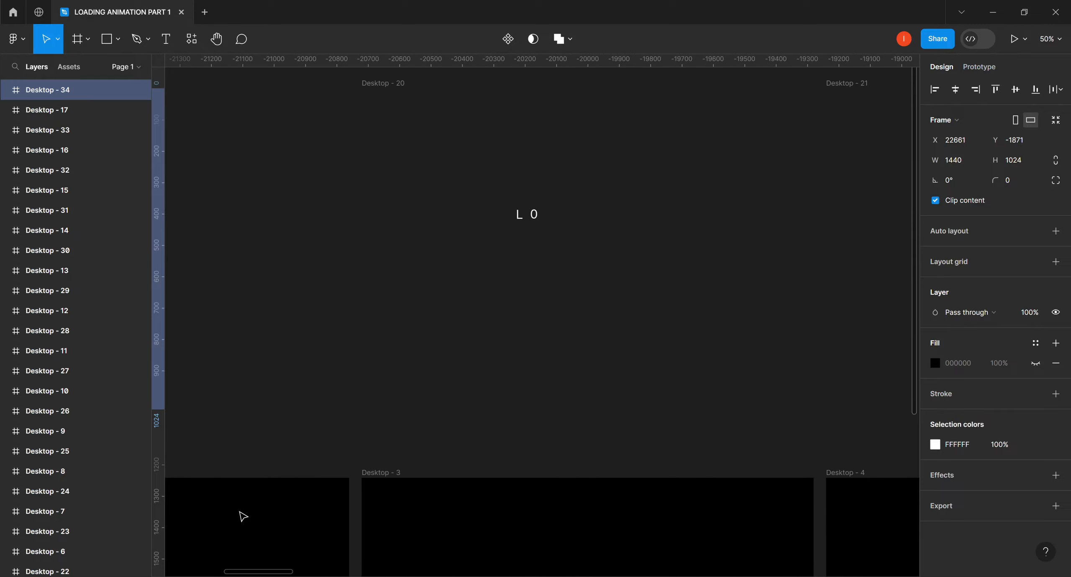
pyautogui.hscroll(-2, 228, 513)
pyautogui.hscroll(-4, 215, 502)
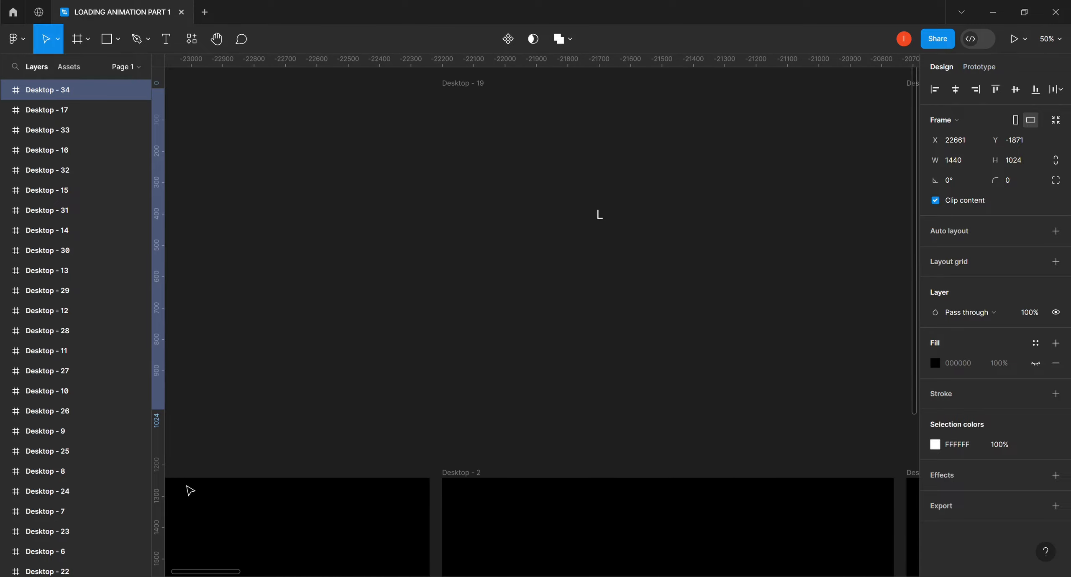
pyautogui.hscroll(-1, 189, 490)
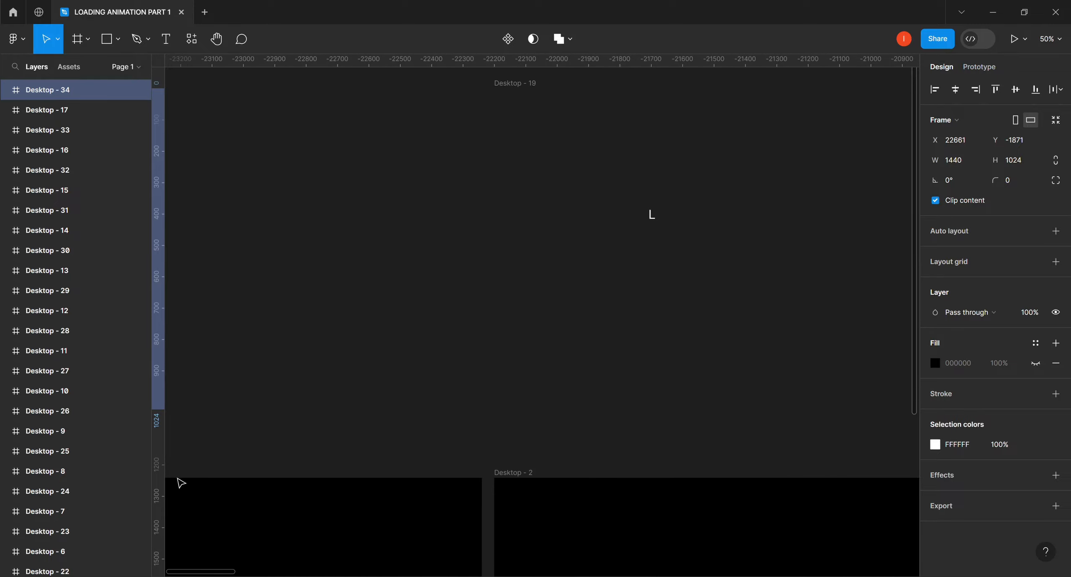
pyautogui.hscroll(-4, 181, 483)
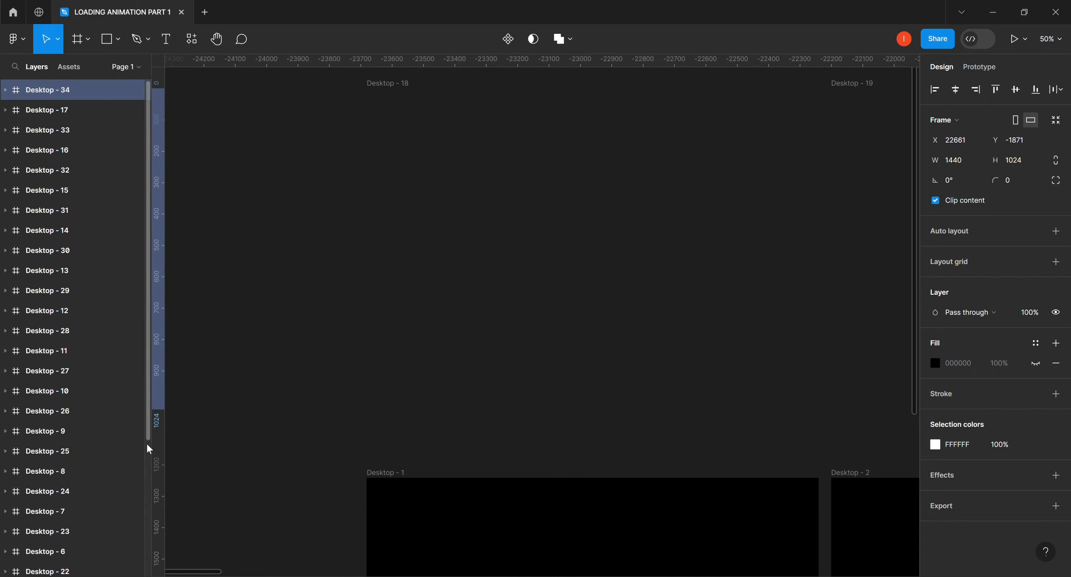
# Select the duplicated frames Desktop - 18 through Desktop - 34 and combine them into a component set.
pyautogui.moveTo(317, 87); pyautogui.dragTo(587, 278)
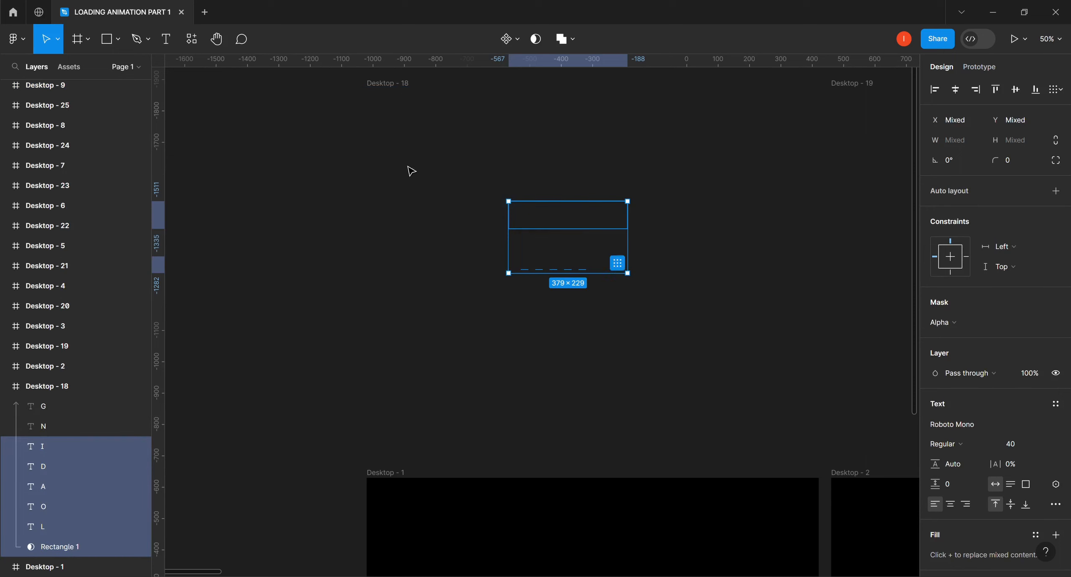
pyautogui.moveTo(326, 80); pyautogui.dragTo(543, 432)
pyautogui.moveTo(536, 429); pyautogui.dragTo(532, 428)
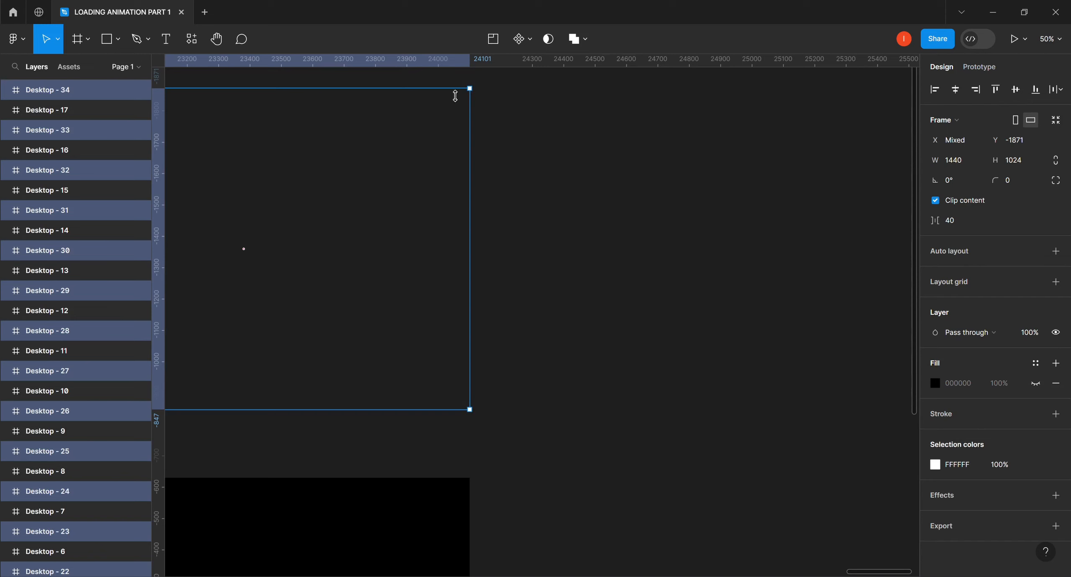
pyautogui.click(531, 41)
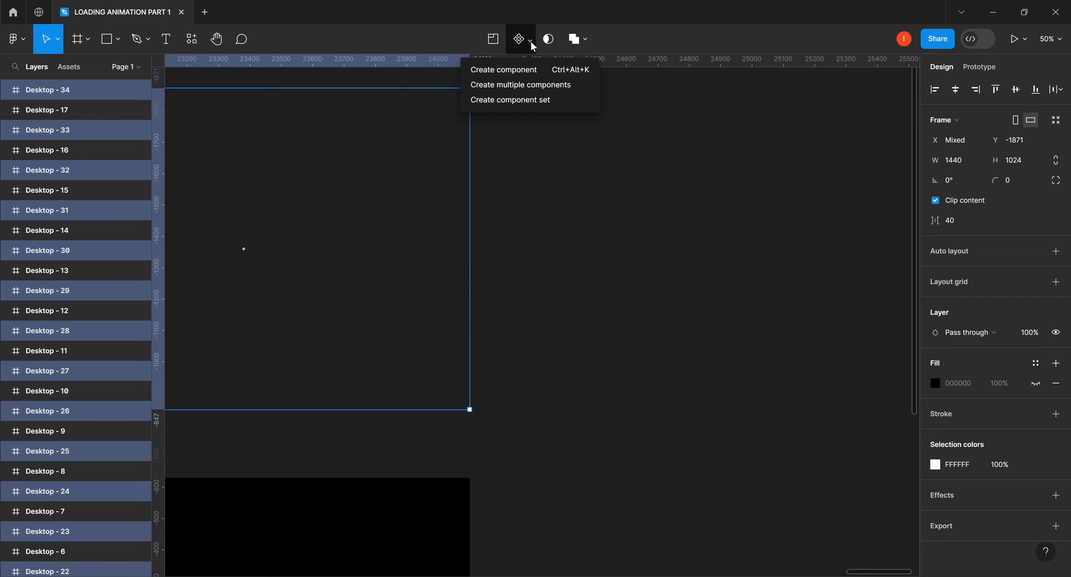
pyautogui.click(529, 42)
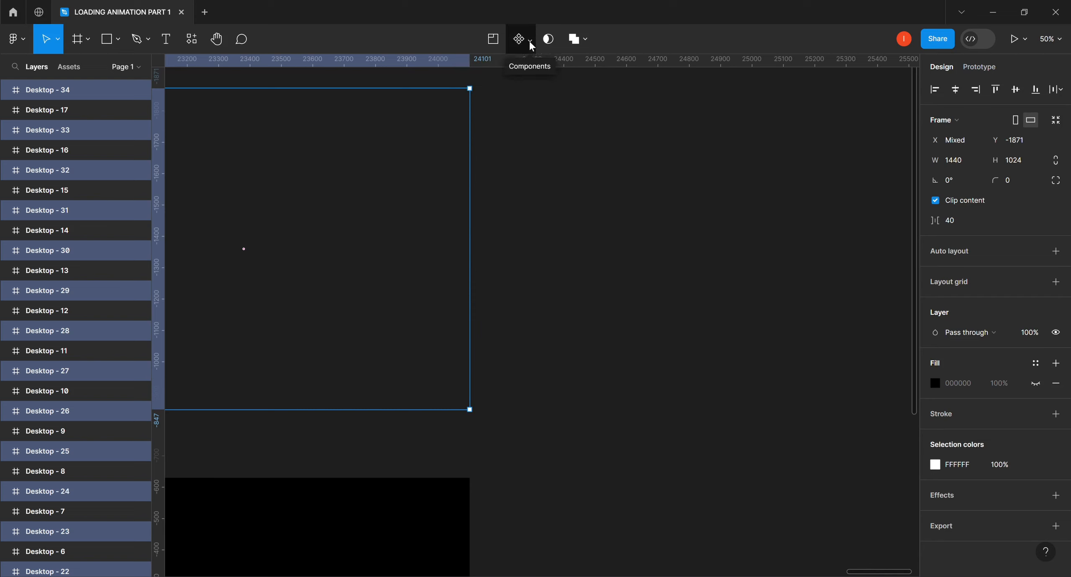
pyautogui.click(531, 42)
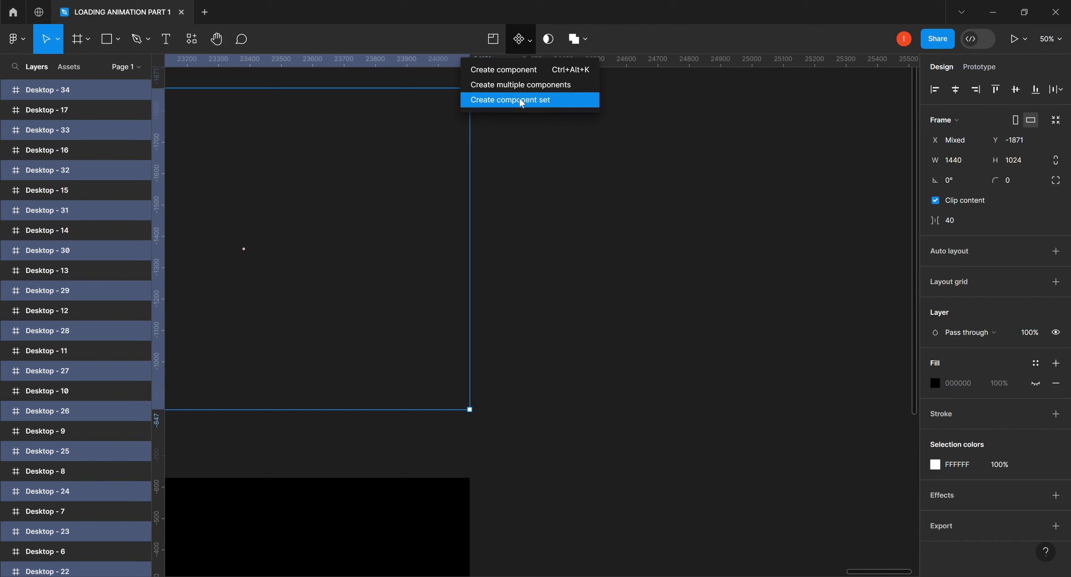
pyautogui.click(534, 101)
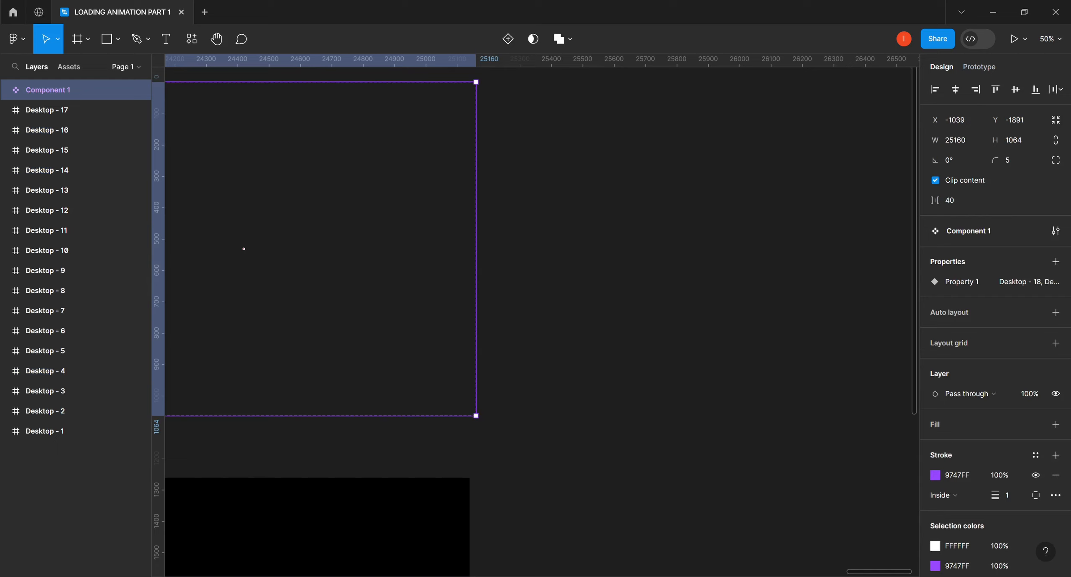
# Draw a new frame of about 1662 × 1104 in the empty canvas just past the end of the component set.
pyautogui.moveTo(872, 574)
pyautogui.mouseDown()
pyautogui.moveTo(835, 576)
pyautogui.moveTo(889, 576)
pyautogui.mouseUp()
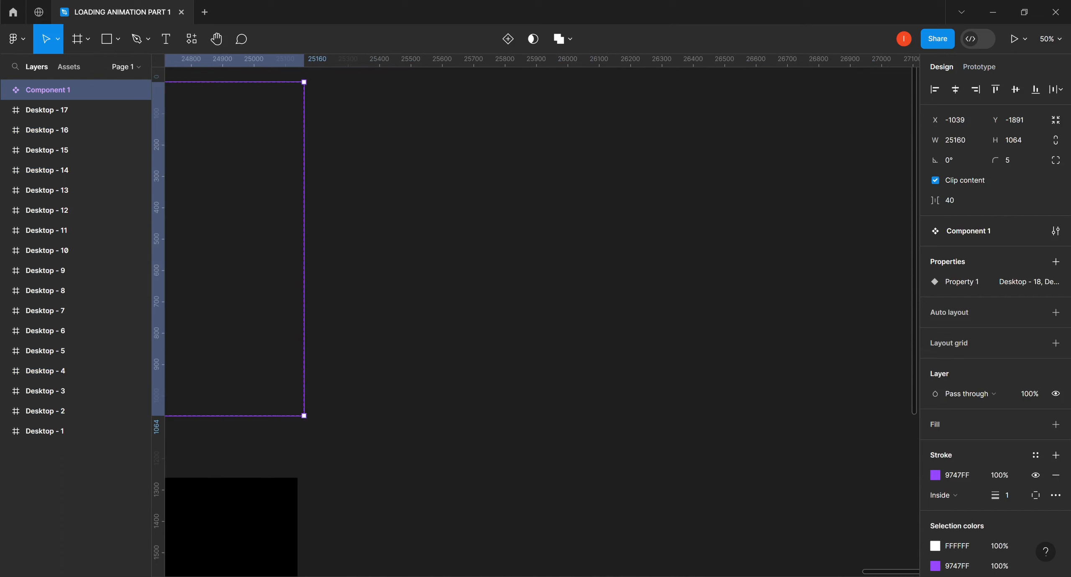
pyautogui.press('f')
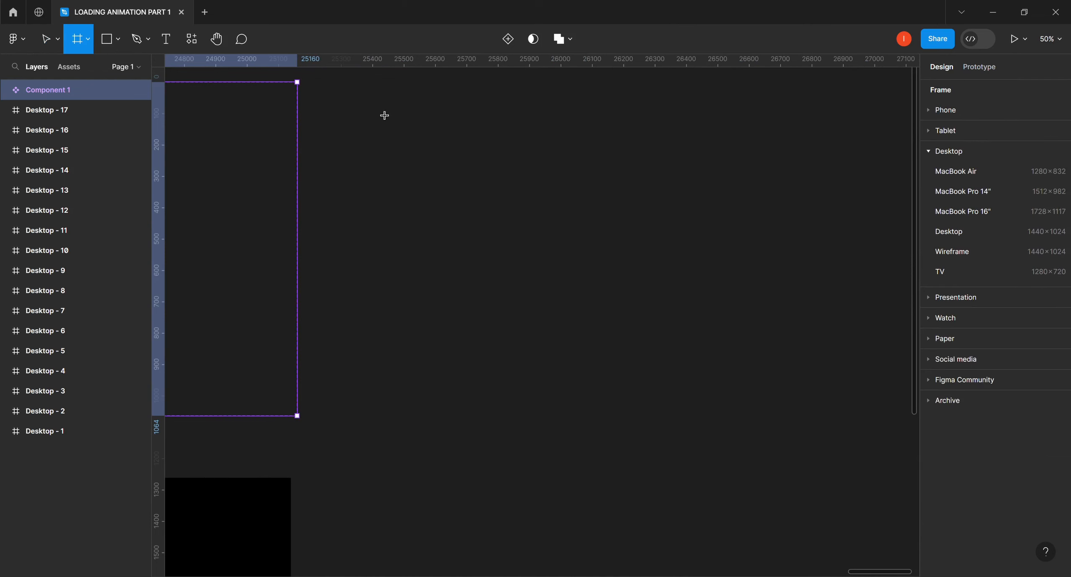
pyautogui.moveTo(374, 105); pyautogui.dragTo(896, 452)
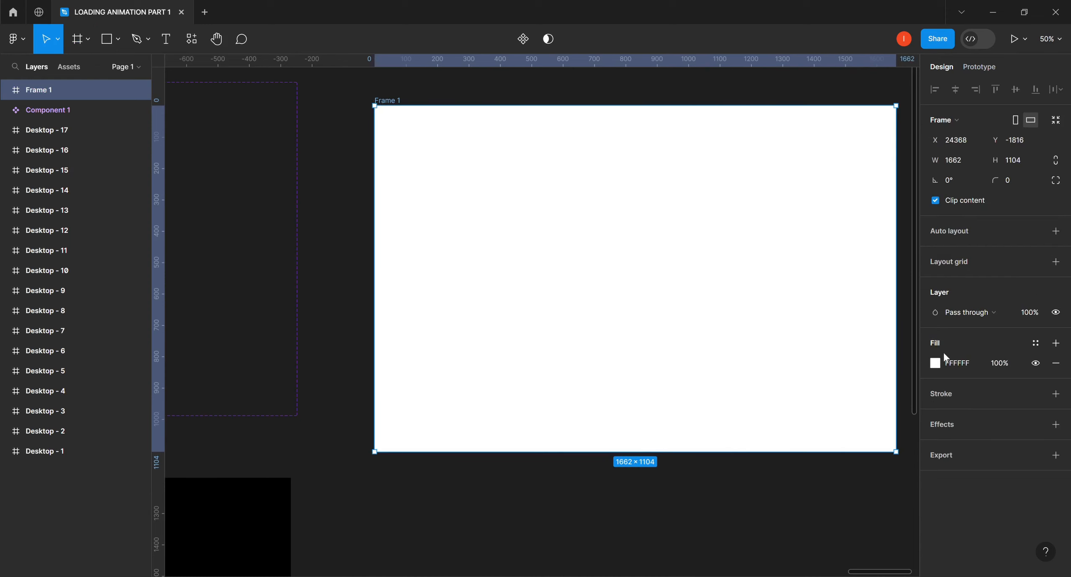
# Set the new frame's fill colour to 013599 and deselect the frame.
pyautogui.click(937, 364)
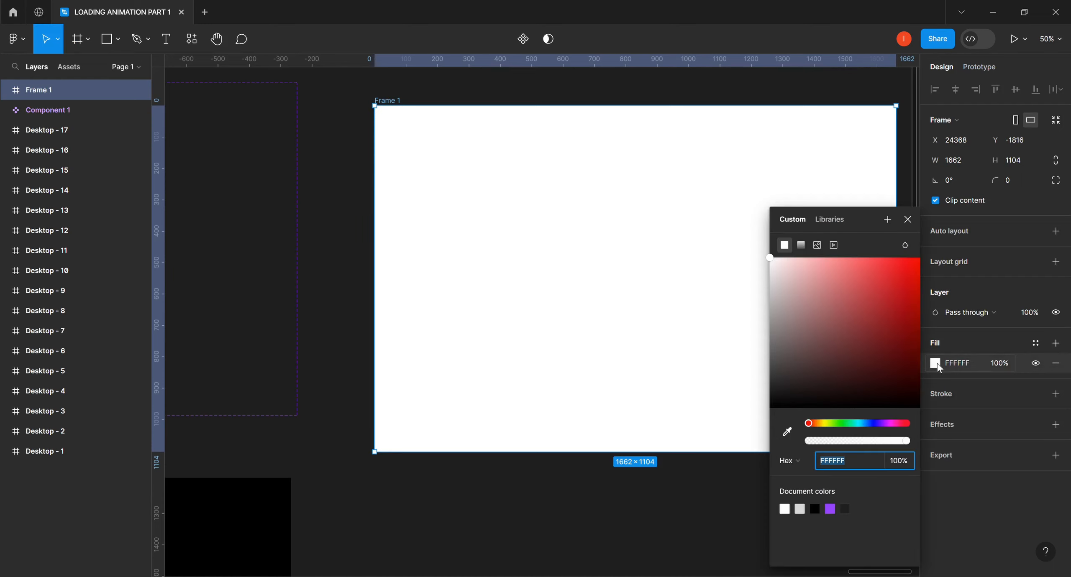
pyautogui.click(958, 364)
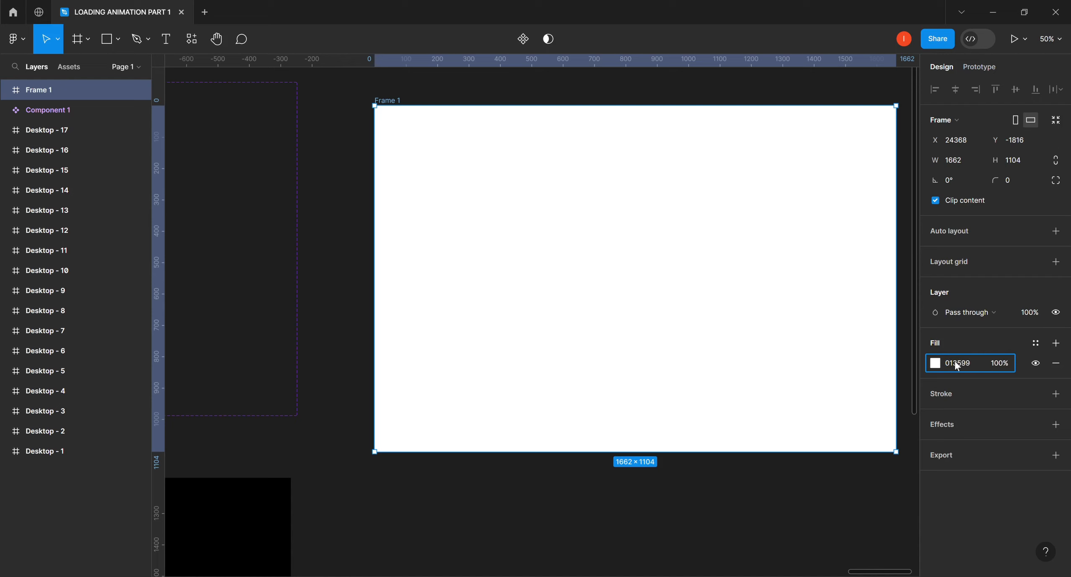
pyautogui.press('Return')
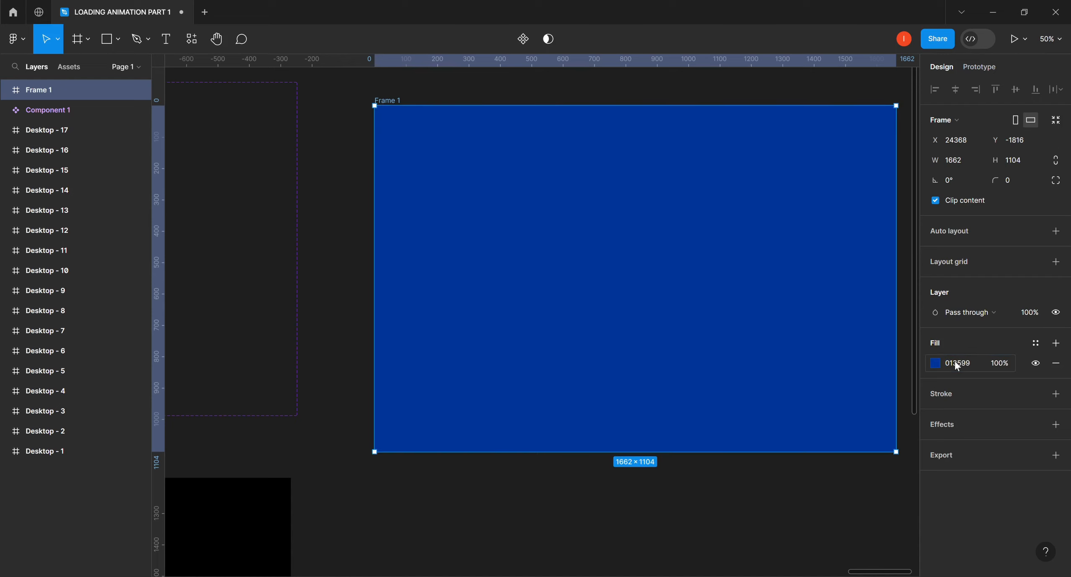
pyautogui.click(340, 170)
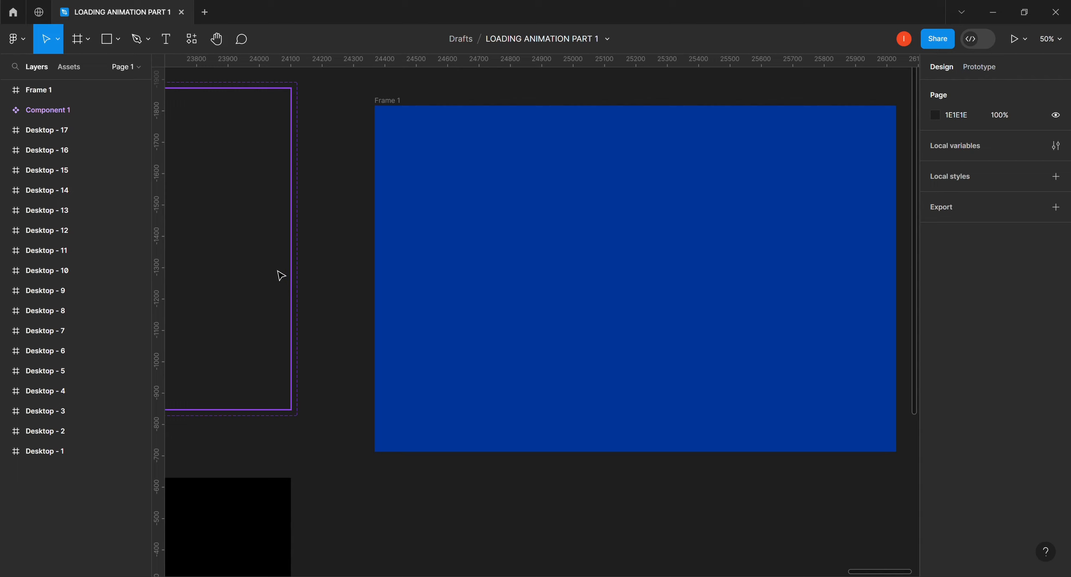
# Place an instance of the local loading component inside the blue frame at X 121, Y 68, and preview the prototype.
pyautogui.click(67, 66)
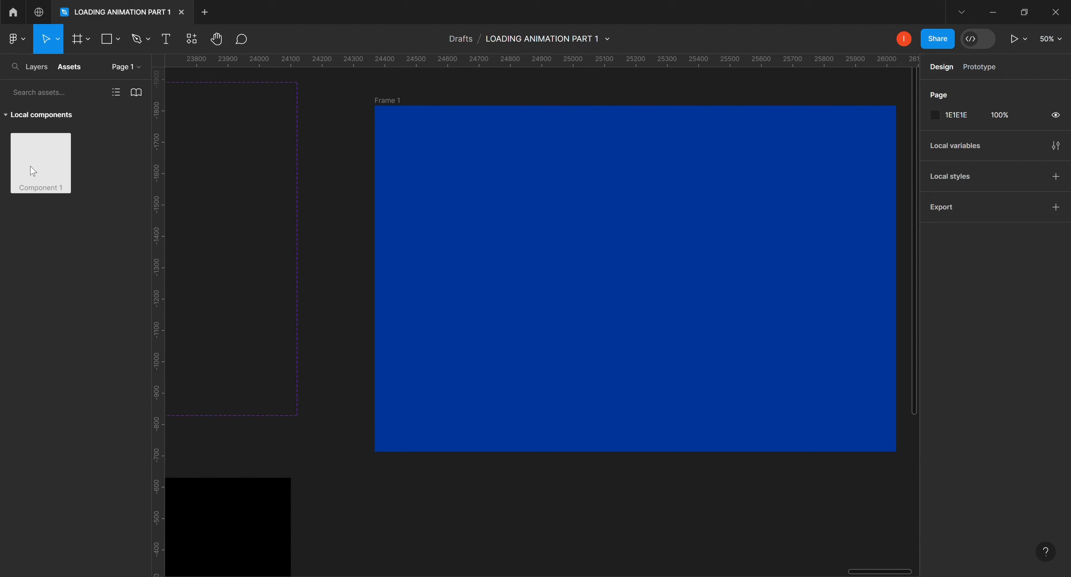
pyautogui.click(603, 254)
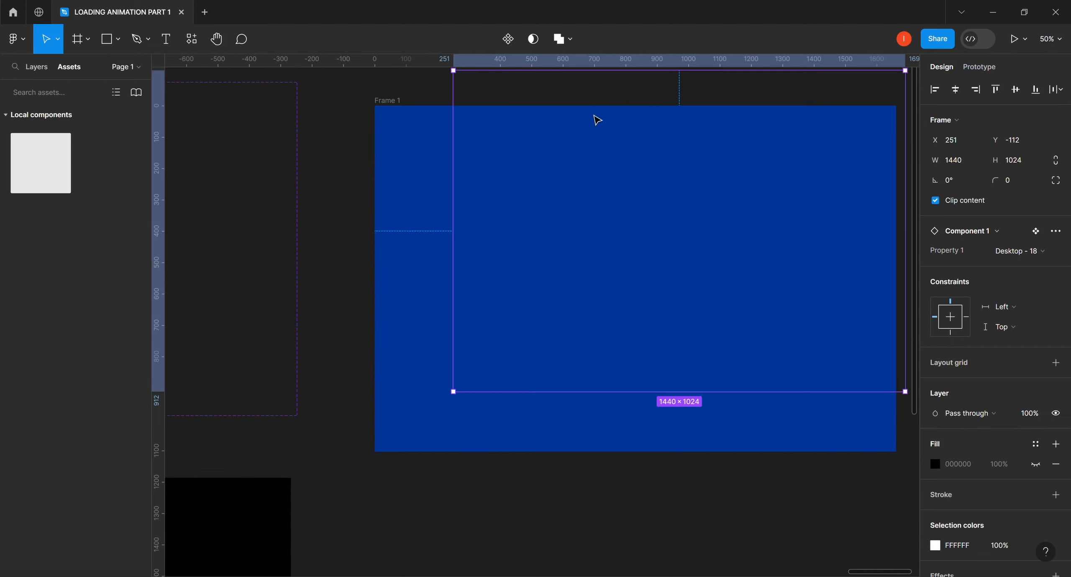
pyautogui.moveTo(576, 99); pyautogui.dragTo(536, 154)
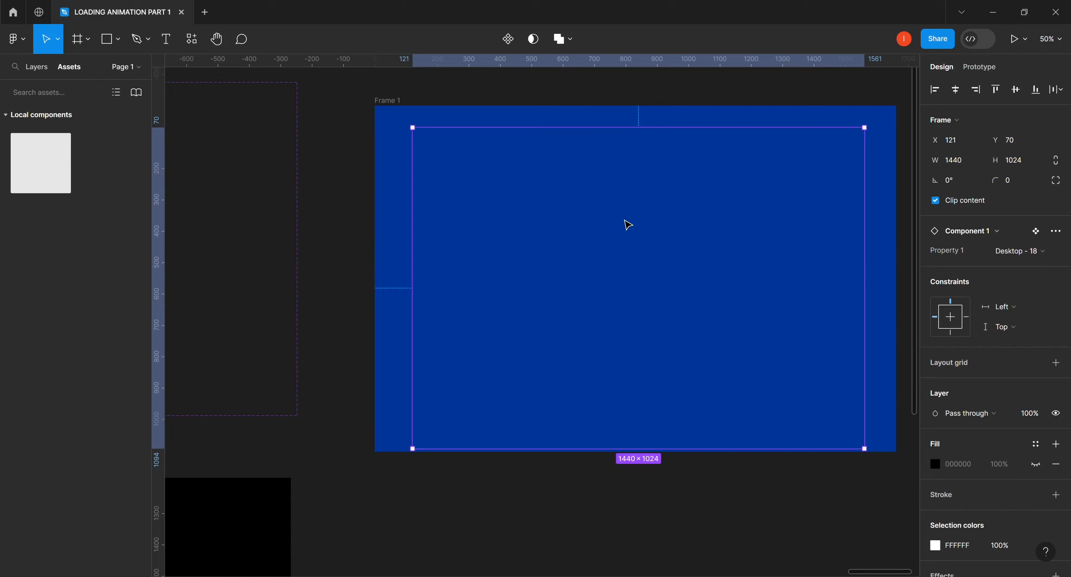
pyautogui.press('Up')
pyautogui.press('Up')
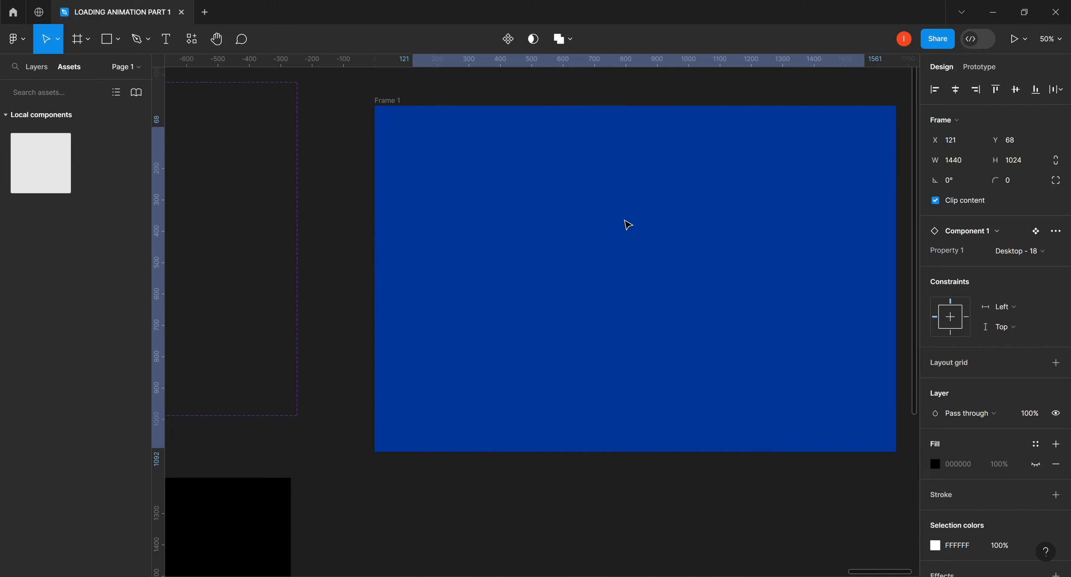
pyautogui.hotkey('ctrl', 'alt', 'Return')
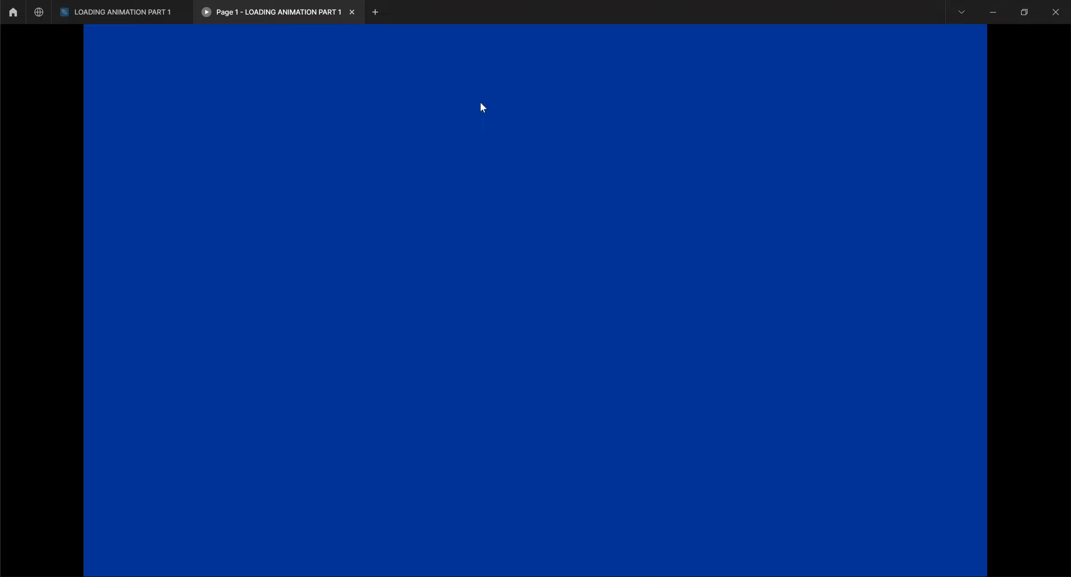